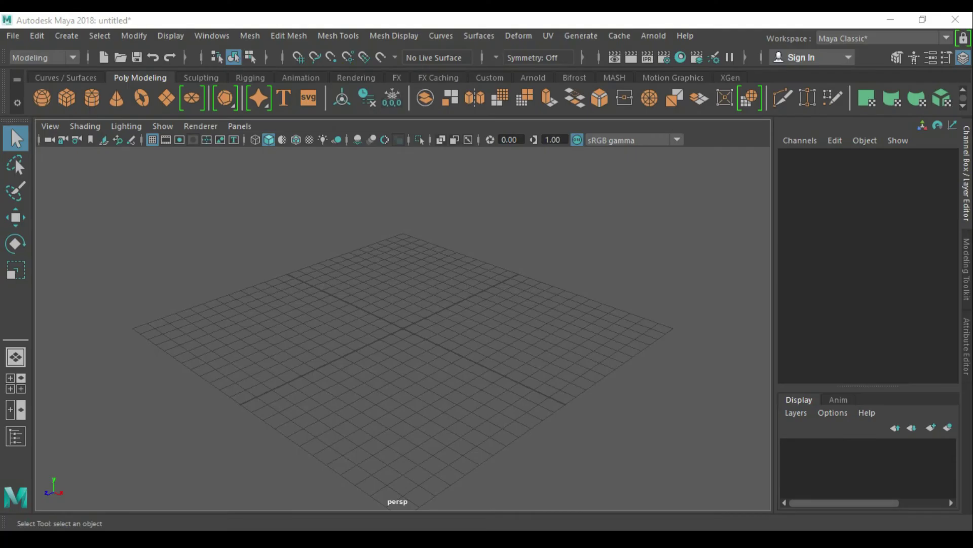
- Create a cube and scale it into a slab 1.783 wide, 4.027 tall and 0.29 deep
{"action": "key", "text": "space"}
{"action": "left_click_drag", "start_coordinate": [463, 231], "coordinate": [463, 269]}
{"action": "mouse_move", "coordinate": [463, 232]}
{"action": "right_mouse_down", "text": "shift"}
{"action": "mouse_move", "coordinate": [358, 195]}
{"action": "mouse_move", "coordinate": [462, 271]}
{"action": "right_mouse_up", "text": "shift"}
{"action": "key", "text": "r"}
{"action": "left_click_drag", "start_coordinate": [532, 329], "coordinate": [589, 328]}
{"action": "mouse_move", "coordinate": [404, 200]}
{"action": "left_mouse_down"}
{"action": "mouse_move", "coordinate": [405, 132]}
{"action": "mouse_move", "coordinate": [404, 152]}
{"action": "left_mouse_up"}
{"action": "key", "text": "space"}
{"action": "left_click_drag", "start_coordinate": [406, 329], "coordinate": [406, 284]}
{"action": "left_click_drag", "start_coordinate": [468, 391], "coordinate": [499, 386]}
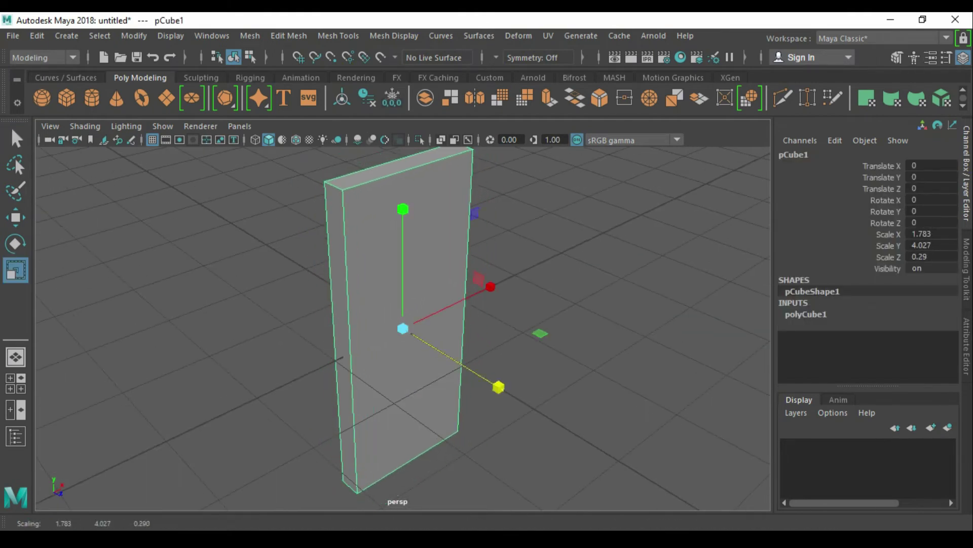
{"action": "key", "text": "space"}
{"action": "key", "text": "f"}
- Insert a middle edge loop, widen it, and narrow the top and bottom corners to 0.894
{"action": "key", "text": "F10"}
{"action": "key", "text": "w"}
{"action": "left_click", "coordinate": [346, 338], "text": "ctrl"}
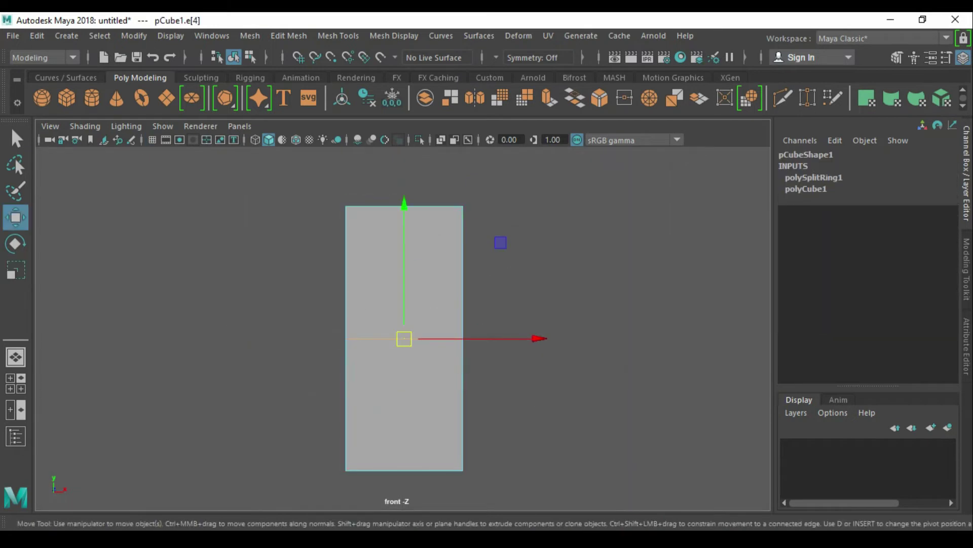
{"action": "key", "text": "r"}
{"action": "left_click_drag", "start_coordinate": [532, 338], "coordinate": [571, 338]}
{"action": "key", "text": "F9"}
{"action": "left_click_drag", "start_coordinate": [329, 186], "coordinate": [511, 211]}
{"action": "left_click_drag", "start_coordinate": [328, 459], "coordinate": [511, 481], "text": "shift"}
{"action": "left_click_drag", "start_coordinate": [532, 338], "coordinate": [518, 338]}
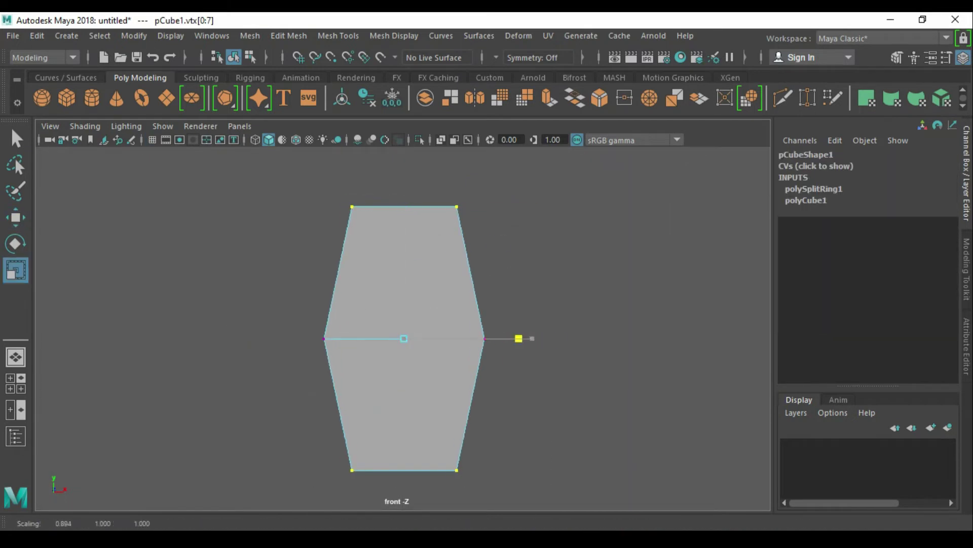
- Bevel the middle edge loop and the plate's end edges into a rounded oval
{"action": "key", "text": "F10"}
{"action": "key", "text": "w"}
{"action": "right_click_drag", "start_coordinate": [443, 239], "coordinate": [842, 235], "text": "shift"}
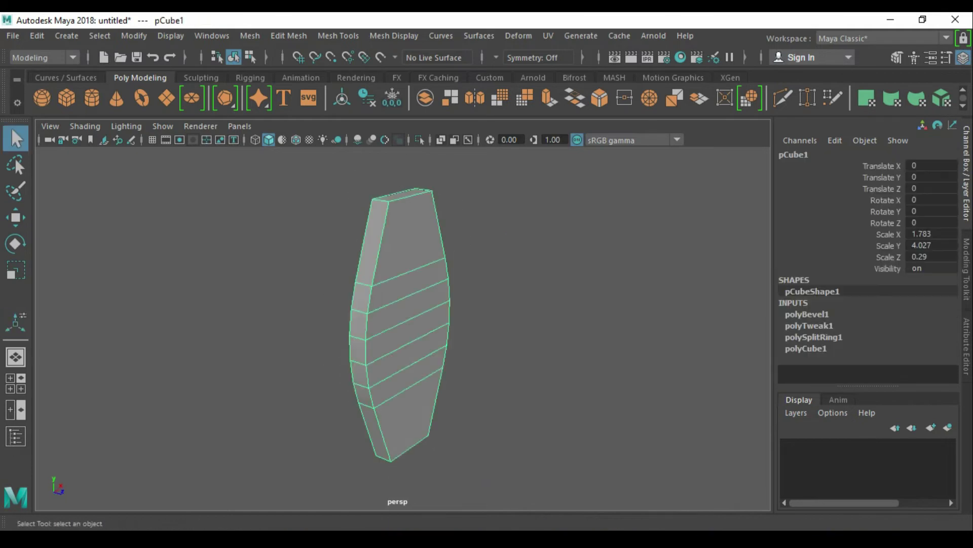
{"action": "key", "text": "r"}
{"action": "key", "text": "F10"}
{"action": "key", "text": "q"}
{"action": "mouse_move", "coordinate": [431, 355]}
{"action": "left_mouse_down", "text": "alt"}
{"action": "mouse_move", "coordinate": [482, 335]}
{"action": "mouse_move", "coordinate": [406, 324]}
{"action": "left_mouse_up", "text": "alt"}
{"action": "key", "text": "ctrl+b"}
{"action": "left_click", "coordinate": [558, 228]}
- Stretch the plate to 4.818 tall and rotate it 90° about its vertical axis
{"action": "left_click", "coordinate": [401, 315]}
{"action": "key", "text": "r"}
{"action": "left_click_drag", "start_coordinate": [402, 200], "coordinate": [402, 180]}
{"action": "key", "text": "e"}
{"action": "mouse_move", "coordinate": [450, 328]}
{"action": "left_mouse_down"}
{"action": "mouse_move", "coordinate": [531, 329]}
{"action": "mouse_move", "coordinate": [389, 329]}
{"action": "mouse_move", "coordinate": [538, 329]}
{"action": "left_mouse_up"}
{"action": "key", "text": "r"}
- Duplicate the side plate so two plates stand side by side
{"action": "key", "text": "ctrl+d"}
{"action": "left_click", "coordinate": [608, 431]}
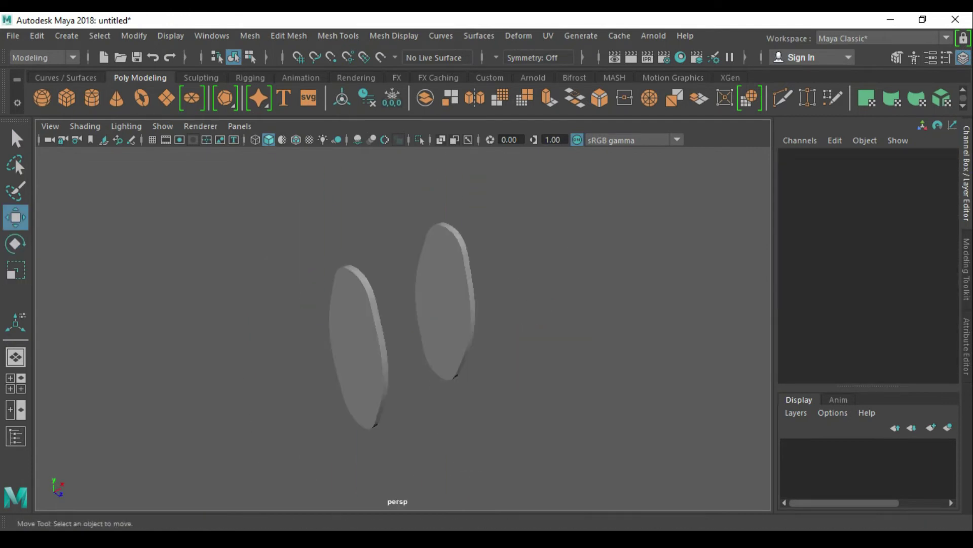
{"action": "left_click_drag", "start_coordinate": [284, 213], "coordinate": [507, 446]}
- Duplicate the second plate and move the copy left as a third plate
{"action": "key", "text": "space"}
{"action": "scroll", "coordinate": [398, 329], "scroll_direction": "down", "scroll_amount": 2}
{"action": "left_click", "coordinate": [523, 329]}
{"action": "middle_click_drag", "start_coordinate": [456, 329], "coordinate": [468, 328], "text": "alt"}
{"action": "key", "text": "ctrl+d"}
{"action": "left_click_drag", "start_coordinate": [609, 333], "coordinate": [515, 333]}
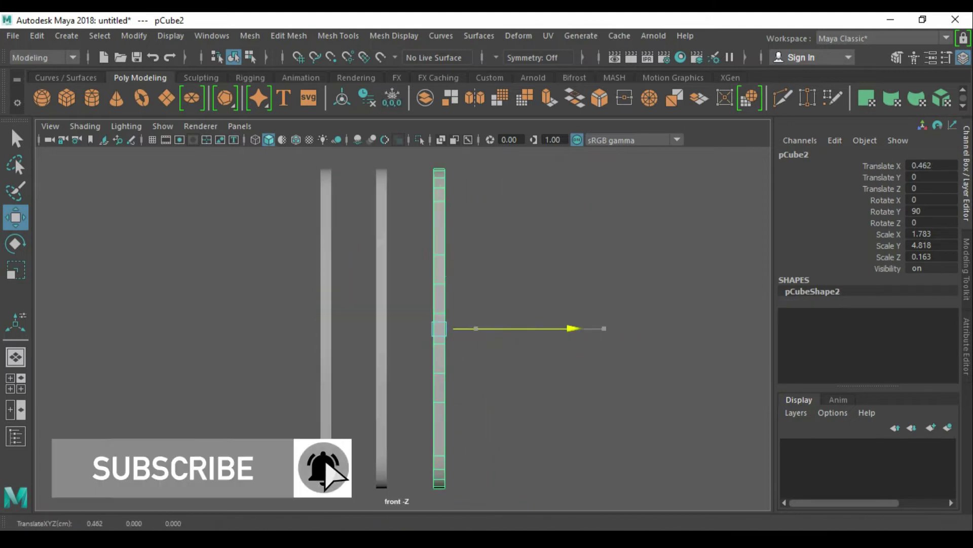
{"action": "left_click", "coordinate": [609, 406]}
- Add a cylinder axle rotated -90° on Z, radius 0.36, stretched across the plates
{"action": "right_click_drag", "start_coordinate": [504, 267], "coordinate": [582, 289], "text": "shift"}
{"action": "key", "text": "e"}
{"action": "left_click_drag", "start_coordinate": [623, 284], "coordinate": [598, 385]}
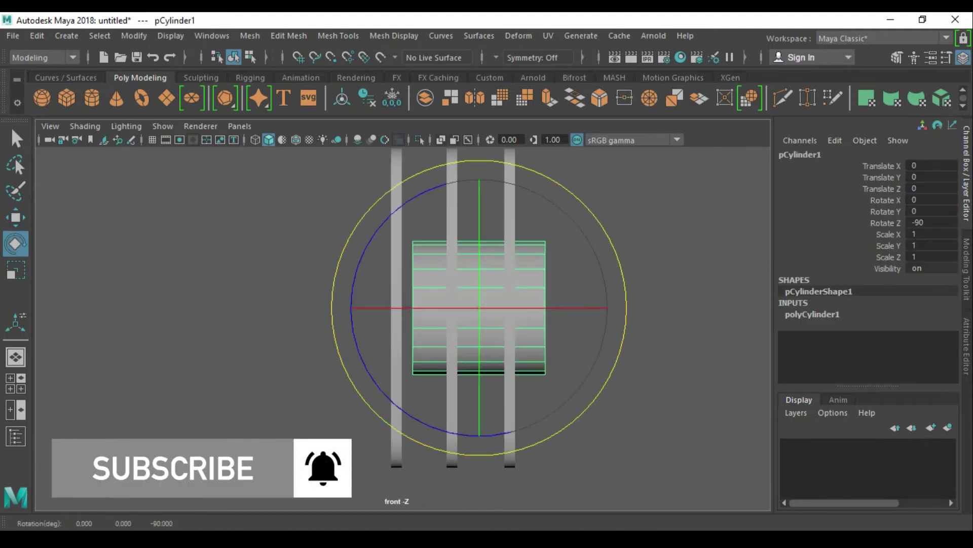
{"action": "key", "text": "w"}
{"action": "left_click", "coordinate": [813, 314]}
{"action": "left_click", "coordinate": [881, 325]}
{"action": "middle_click_drag", "start_coordinate": [558, 228], "coordinate": [456, 228]}
{"action": "key", "text": "d"}
{"action": "left_click_drag", "start_coordinate": [507, 316], "coordinate": [629, 315]}
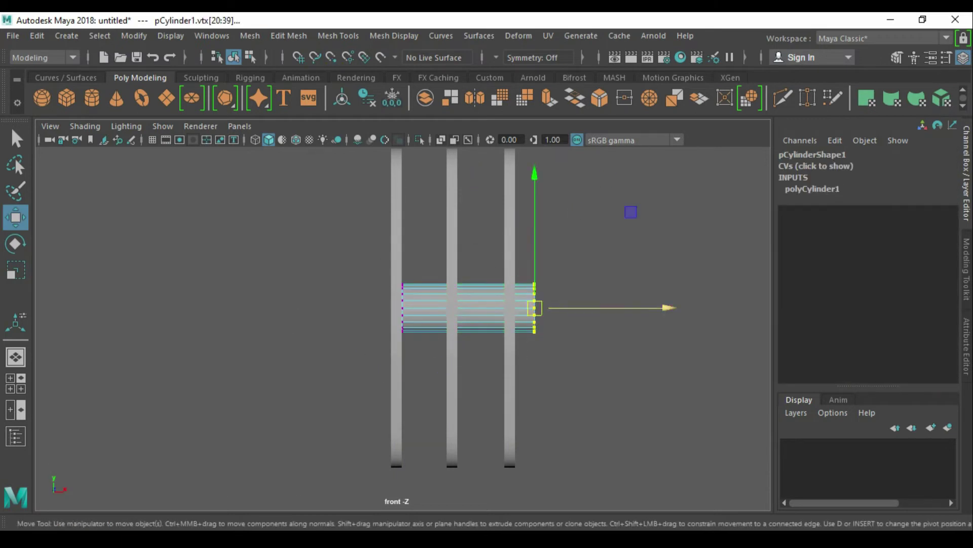
{"action": "key", "text": "a"}
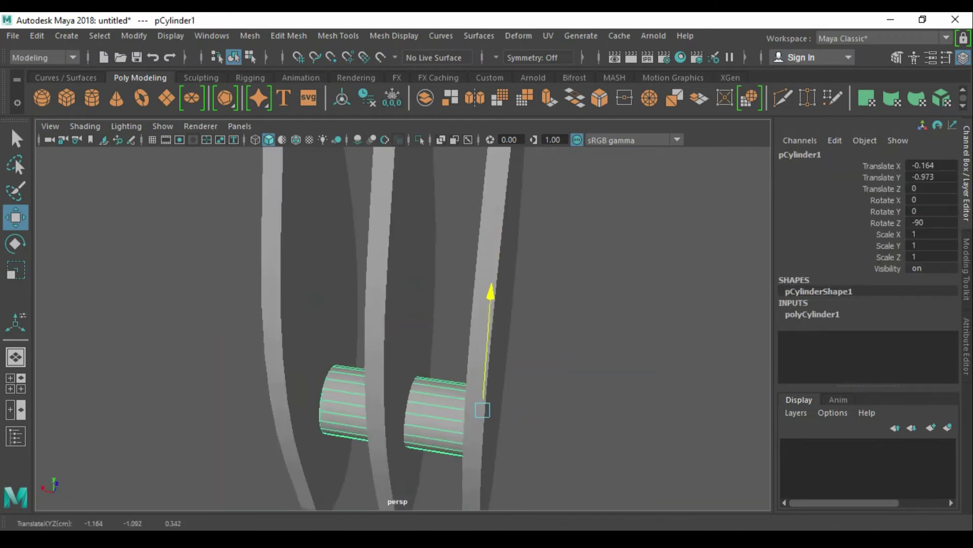
{"action": "key", "text": "ctrl+z"}
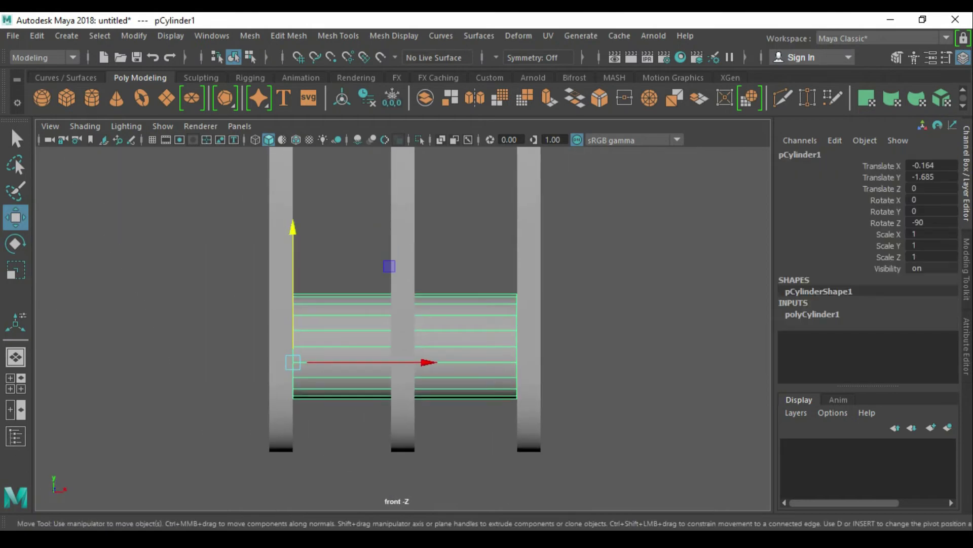
{"action": "key", "text": "ctrl+z"}
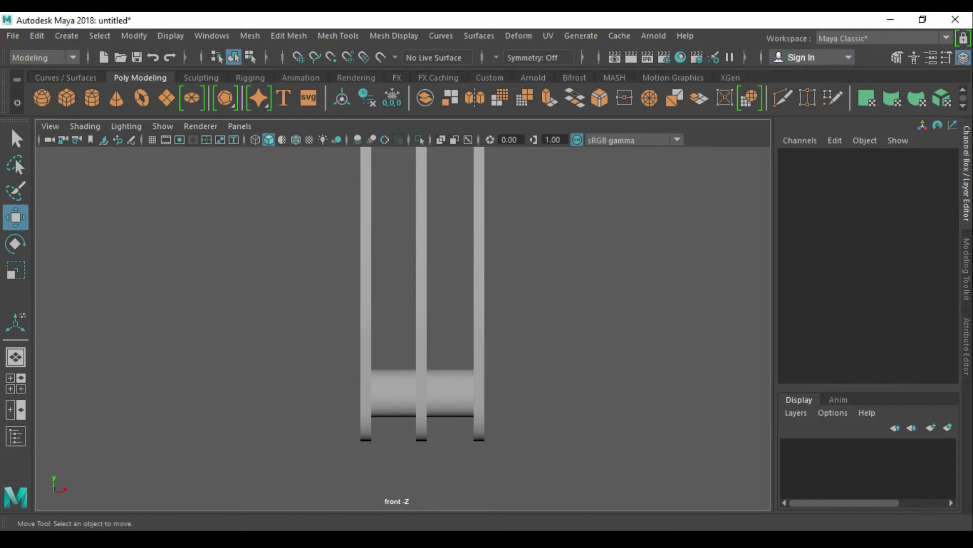
- Duplicate the axle and move the copy up to the top of the plates
{"action": "key", "text": "shift+z"}
{"action": "key", "text": "shift+z"}
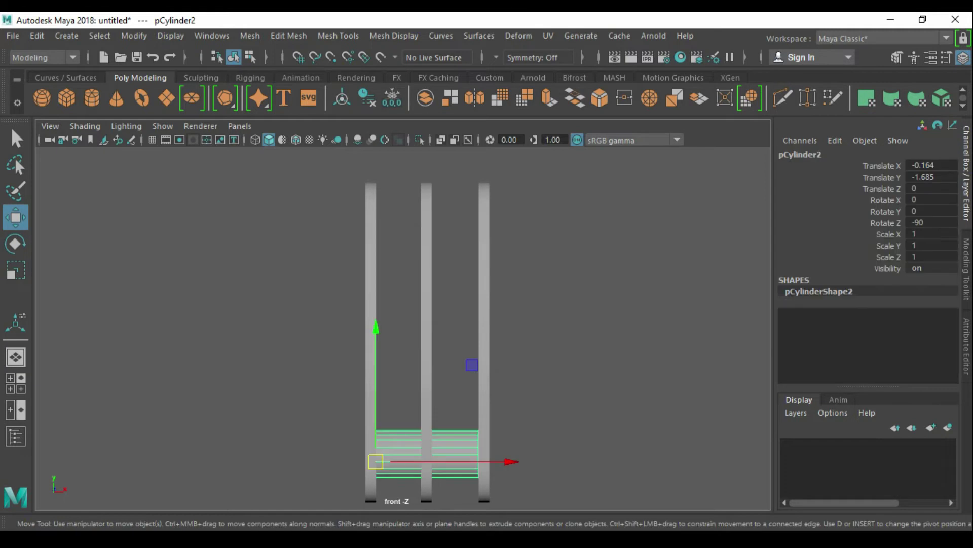
{"action": "left_click_drag", "start_coordinate": [376, 375], "coordinate": [376, 147]}
{"action": "left_click", "coordinate": [376, 148]}
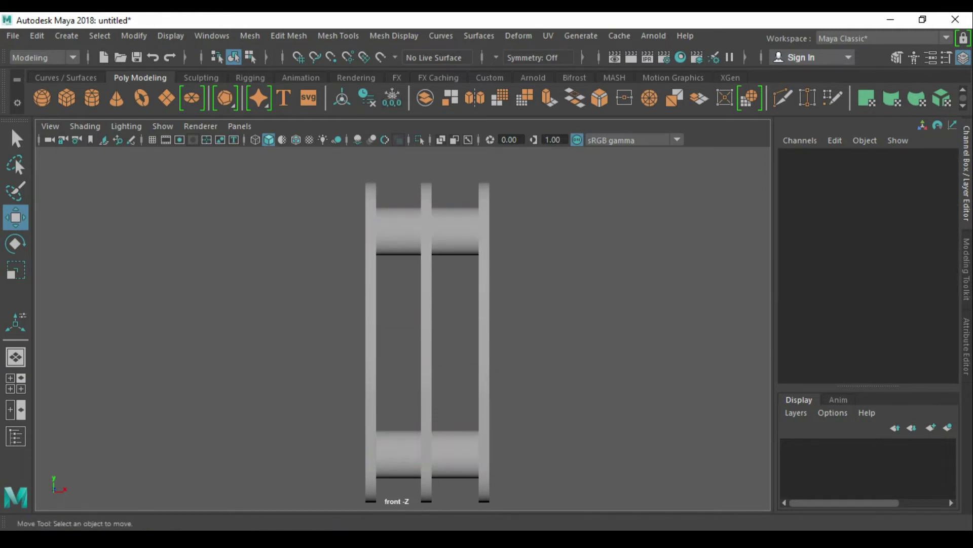
- Move an axle copy down to the plates' middle and squash it to half length
{"action": "left_click", "coordinate": [377, 218]}
{"action": "left_click_drag", "start_coordinate": [376, 203], "coordinate": [376, 320]}
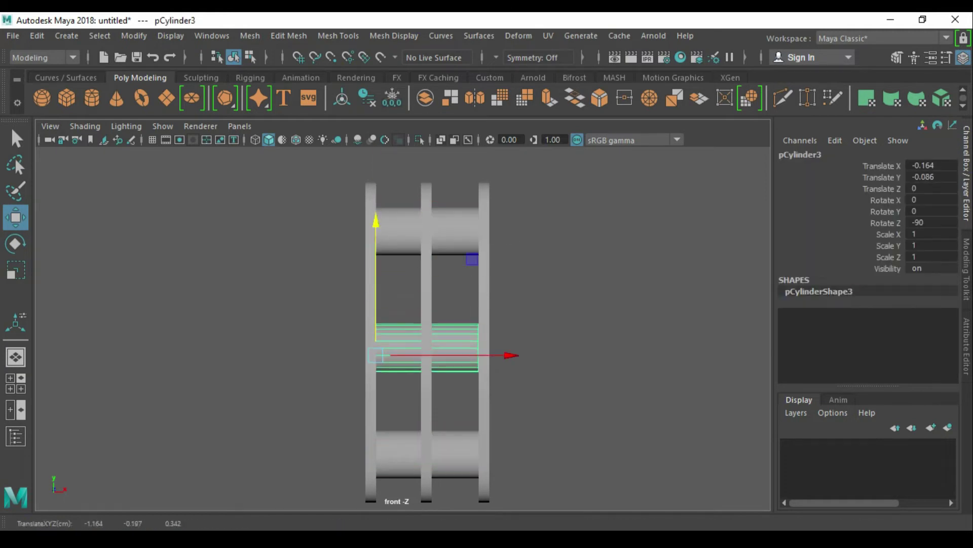
{"action": "scroll", "coordinate": [504, 356], "scroll_direction": "up", "scroll_amount": 2}
{"action": "left_click_drag", "start_coordinate": [504, 355], "coordinate": [432, 363]}
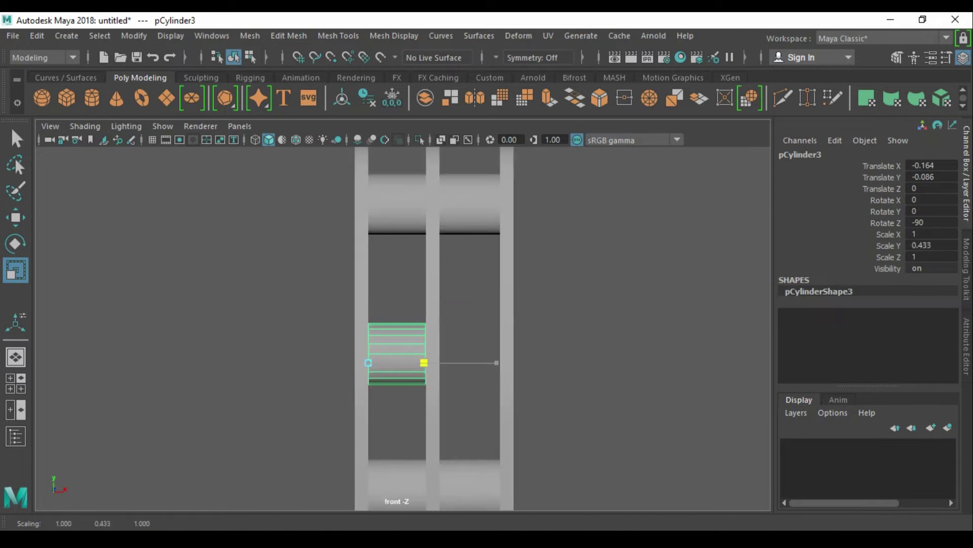
{"action": "key", "text": "w"}
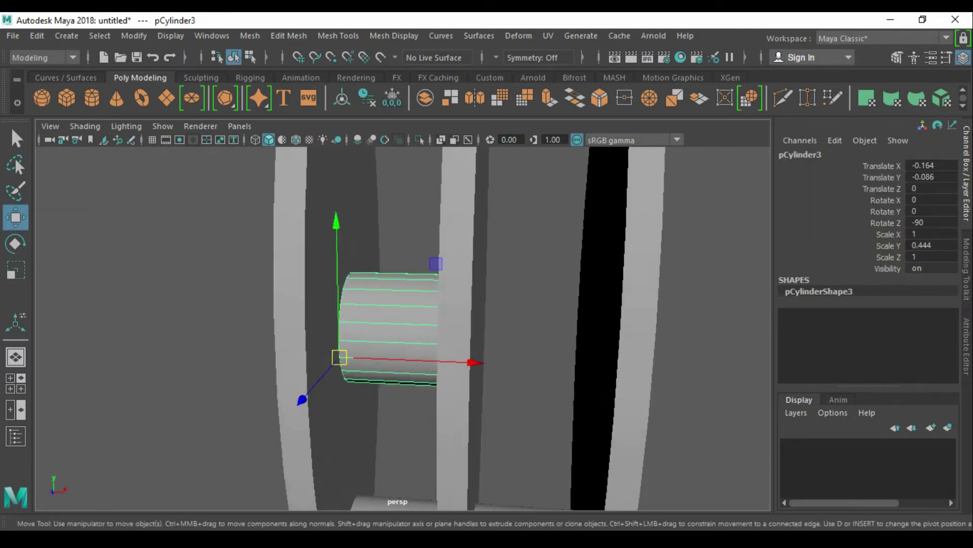
{"action": "left_click", "coordinate": [295, 140]}
{"action": "scroll", "coordinate": [406, 329], "scroll_direction": "down", "scroll_amount": 3}
{"action": "scroll", "coordinate": [406, 329], "scroll_direction": "up", "scroll_amount": 3}
{"action": "left_click_drag", "start_coordinate": [366, 253], "coordinate": [366, 263]}
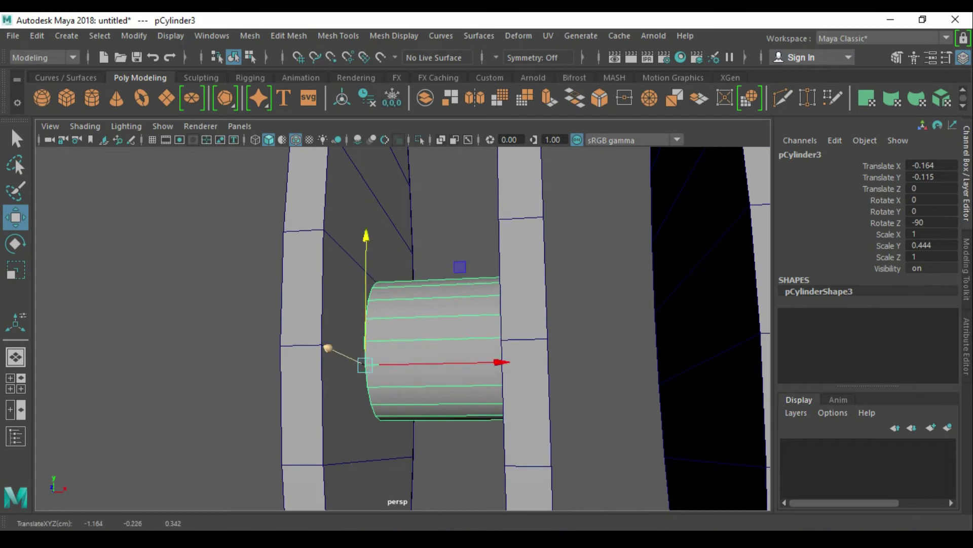
- Scale the middle cylinder into a wide wheel 2.664 across and 0.451 thick
{"action": "left_click_drag", "start_coordinate": [406, 329], "coordinate": [481, 325], "text": "alt"}
{"action": "key", "text": "r"}
{"action": "left_click_drag", "start_coordinate": [406, 329], "coordinate": [456, 330], "text": "alt"}
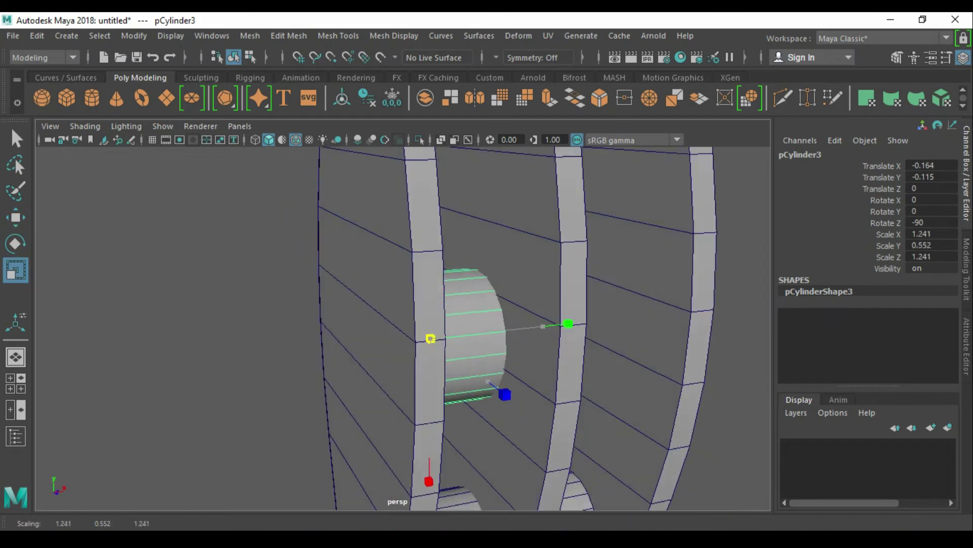
{"action": "left_click_drag", "start_coordinate": [546, 334], "coordinate": [634, 334]}
{"action": "left_click_drag", "start_coordinate": [406, 329], "coordinate": [447, 330], "text": "alt"}
{"action": "left_click_drag", "start_coordinate": [530, 328], "coordinate": [537, 329]}
{"action": "scroll", "coordinate": [405, 329], "scroll_direction": "down", "scroll_amount": 3}
{"action": "mouse_move", "coordinate": [406, 329]}
{"action": "left_mouse_down", "text": "alt"}
{"action": "mouse_move", "coordinate": [457, 330]}
{"action": "mouse_move", "coordinate": [446, 324]}
{"action": "left_mouse_up", "text": "alt"}
- Add an edge loop to the isolated wheel, bevel its edges and rim loop, and preview smoothed
{"action": "left_click", "coordinate": [405, 332]}
{"action": "key", "text": "r"}
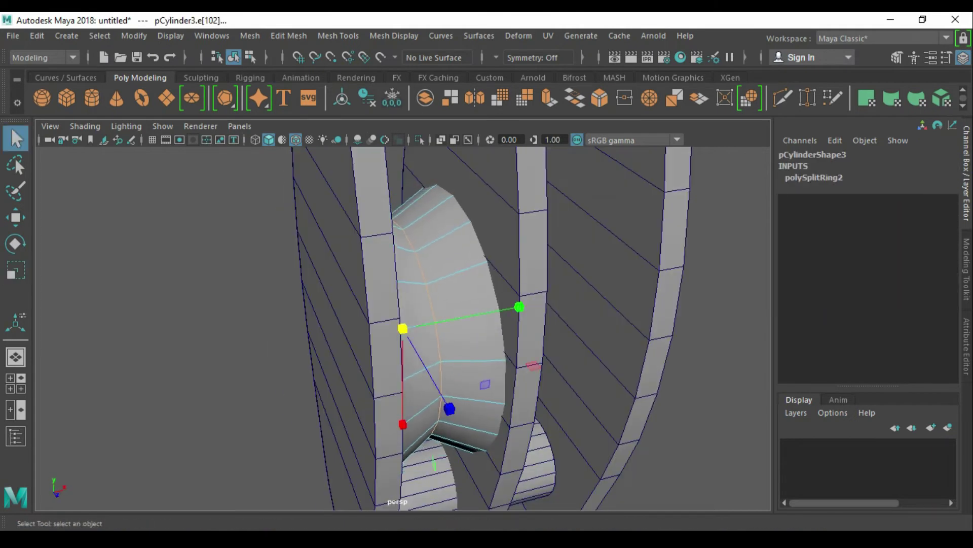
{"action": "key", "text": "F8"}
{"action": "key", "text": "ctrl+1"}
{"action": "key", "text": "ctrl+b"}
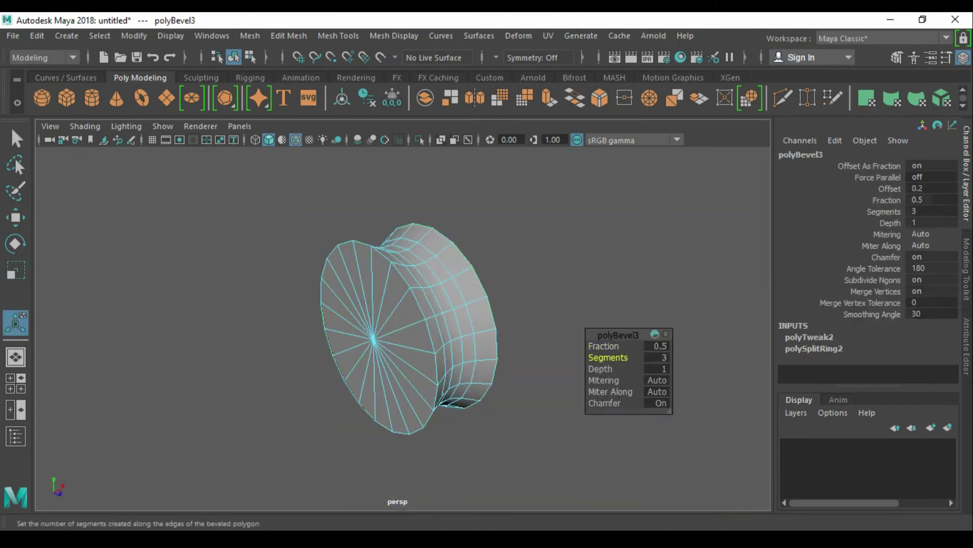
{"action": "key", "text": "F10"}
{"action": "double_click", "coordinate": [411, 309]}
{"action": "key", "text": "ctrl+b"}
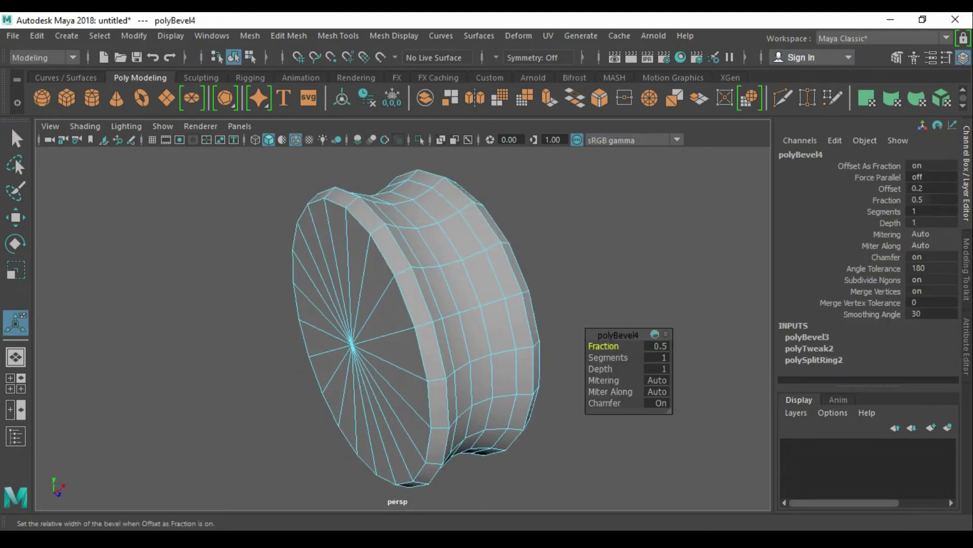
{"action": "key", "text": "q"}
{"action": "key", "text": "3"}
{"action": "key", "text": "4"}
{"action": "key", "text": "5"}
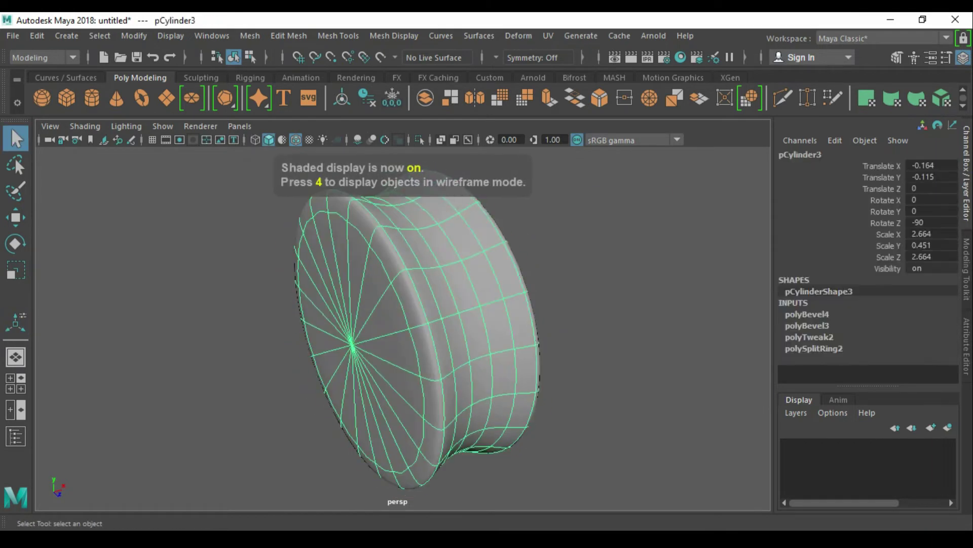
- Duplicate the wheel into the gap between the middle and right plates
{"action": "key", "text": "ctrl+1"}
{"action": "left_click", "coordinate": [403, 324]}
{"action": "key", "text": "w"}
{"action": "key", "text": "ctrl+d"}
{"action": "left_click_drag", "start_coordinate": [482, 329], "coordinate": [585, 329]}
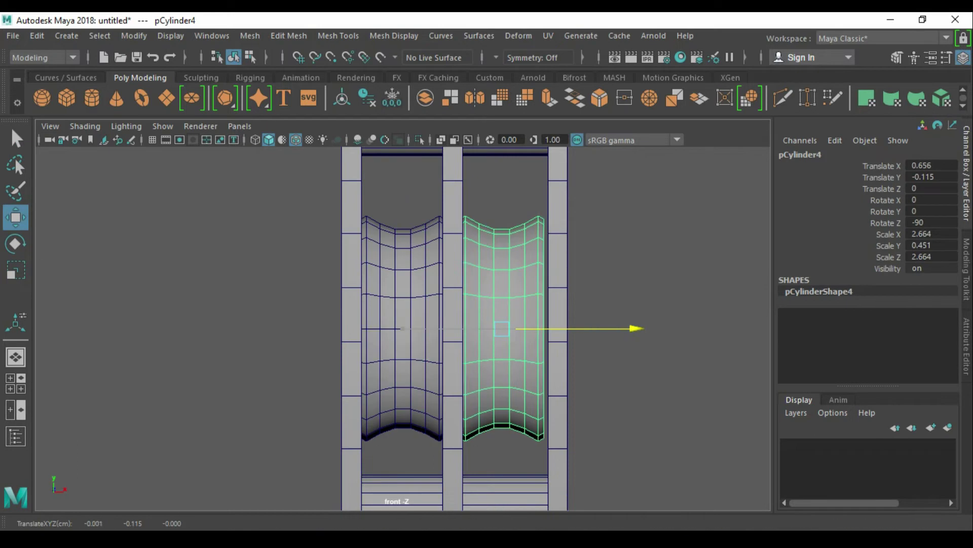
{"action": "left_click", "coordinate": [594, 324]}
{"action": "left_click", "coordinate": [685, 253]}
- Select an axle cylinder and isolate it in the perspective view
{"action": "key", "text": "space"}
{"action": "key", "text": "space"}
{"action": "left_click_drag", "start_coordinate": [456, 305], "coordinate": [538, 325], "text": "alt"}
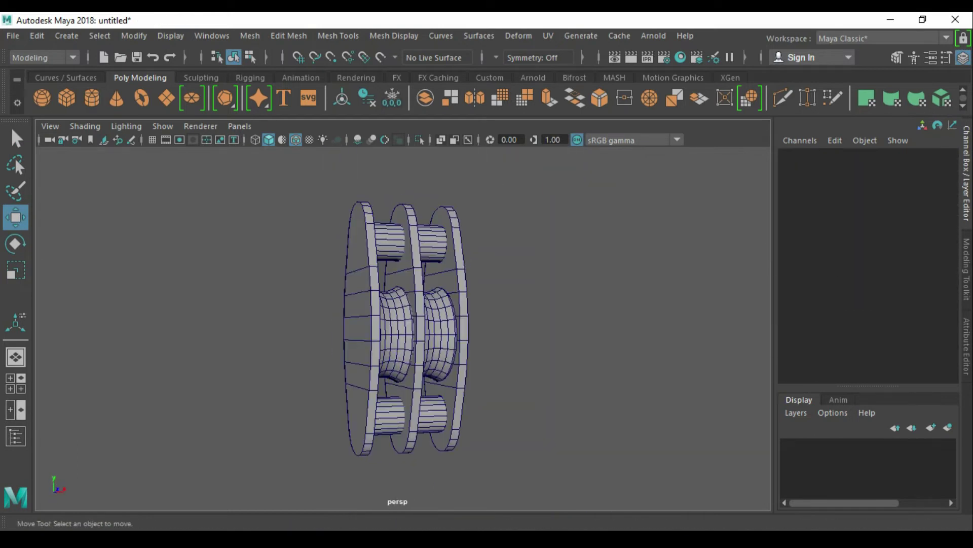
{"action": "scroll", "coordinate": [406, 253], "scroll_direction": "up", "scroll_amount": 3}
{"action": "left_click", "coordinate": [402, 330]}
{"action": "key", "text": "ctrl+1"}
- Bevel the axle's end edges and extrude its end faces outward into collars
{"action": "key", "text": "ctrl+b"}
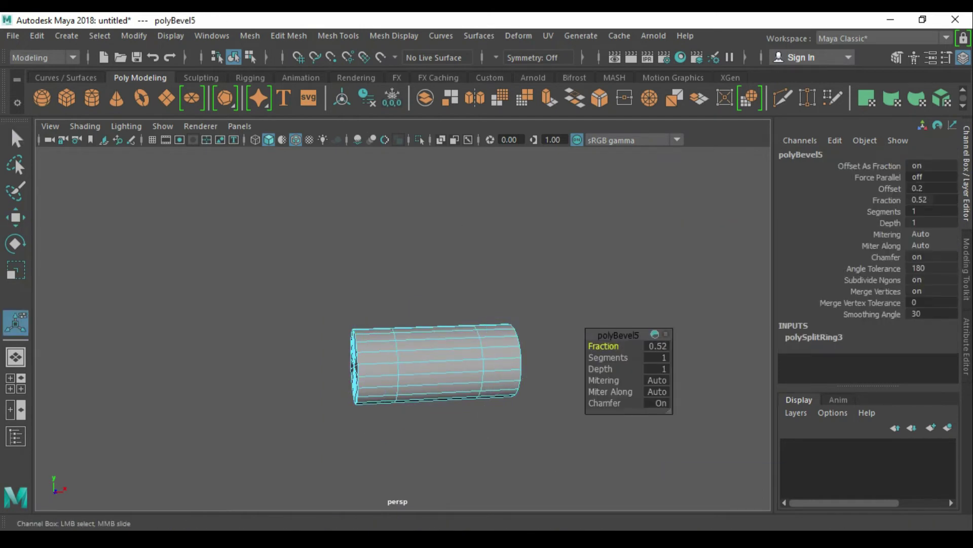
{"action": "key", "text": "q"}
{"action": "key", "text": "w"}
{"action": "mouse_move", "coordinate": [487, 304]}
{"action": "left_mouse_down", "text": "alt"}
{"action": "mouse_move", "coordinate": [537, 276]}
{"action": "mouse_move", "coordinate": [457, 284]}
{"action": "left_mouse_up", "text": "alt"}
{"action": "key", "text": "ctrl+e"}
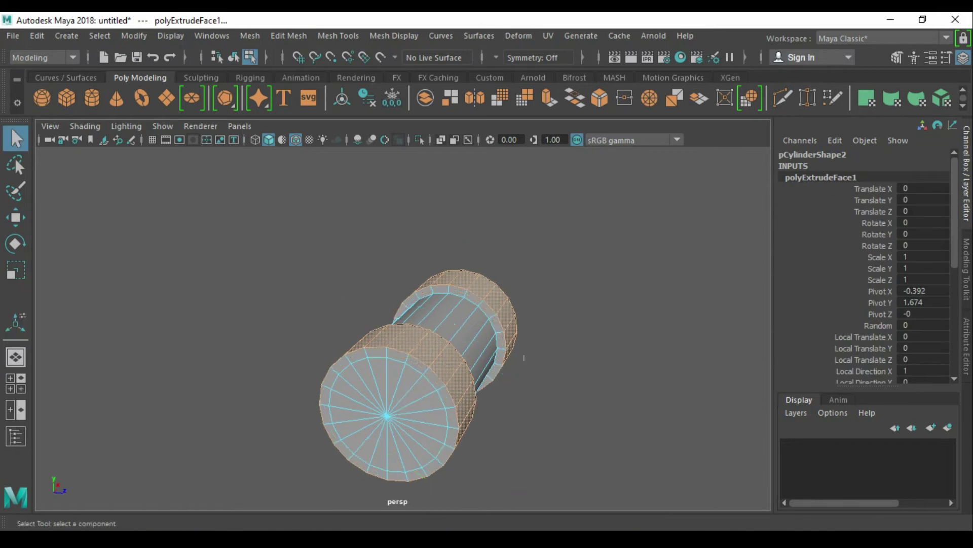
{"action": "key", "text": "q"}
{"action": "left_click", "coordinate": [268, 299]}
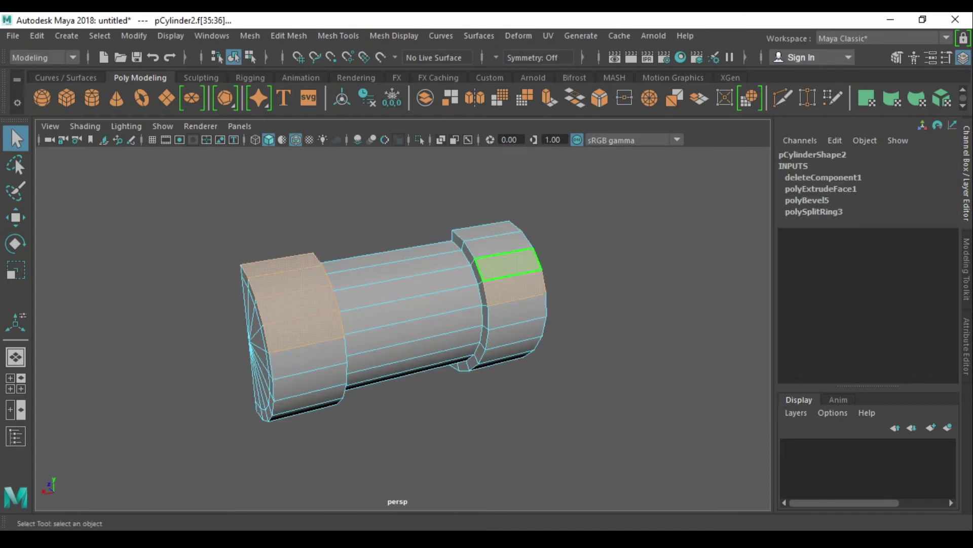
{"action": "key", "text": "w"}
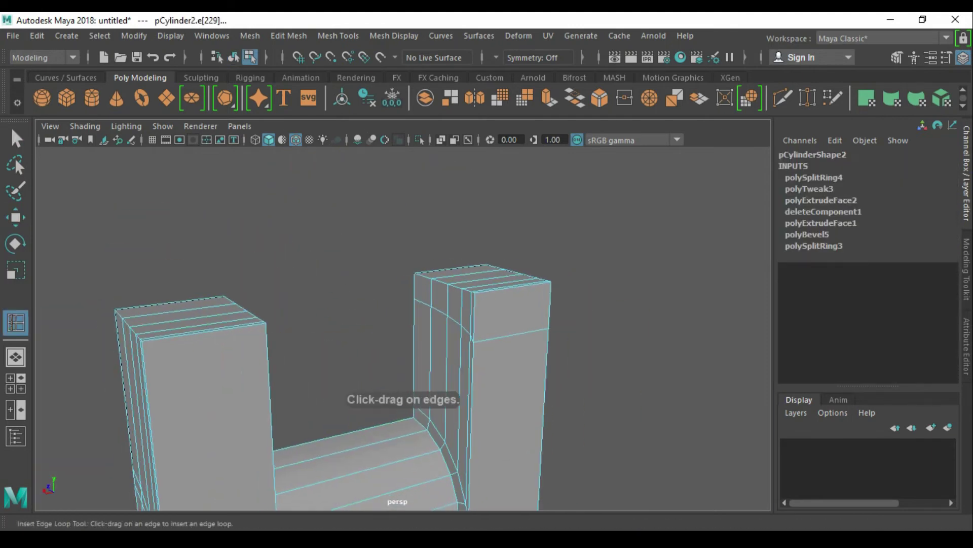
- Delete the post-top faces and extrude the open edge across to bridge the other post
{"action": "key", "text": "w"}
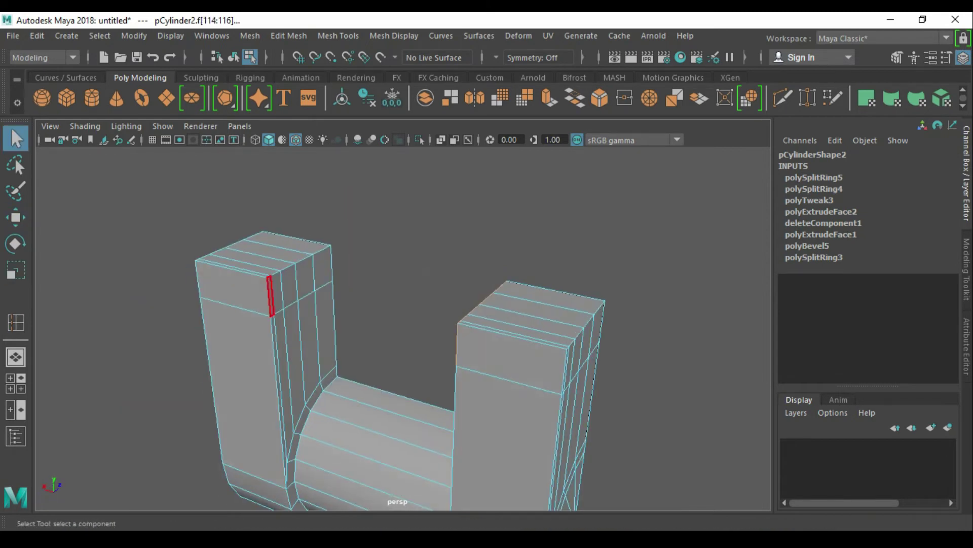
{"action": "key", "text": "w"}
{"action": "key", "text": "q"}
{"action": "key", "text": "w"}
{"action": "key", "text": "Delete"}
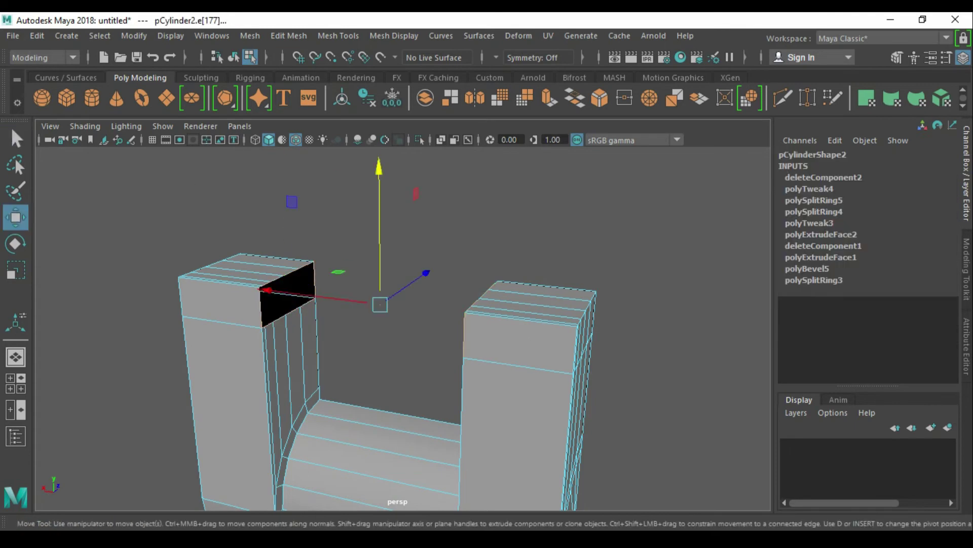
{"action": "left_click_drag", "start_coordinate": [203, 295], "coordinate": [355, 296], "text": "shift"}
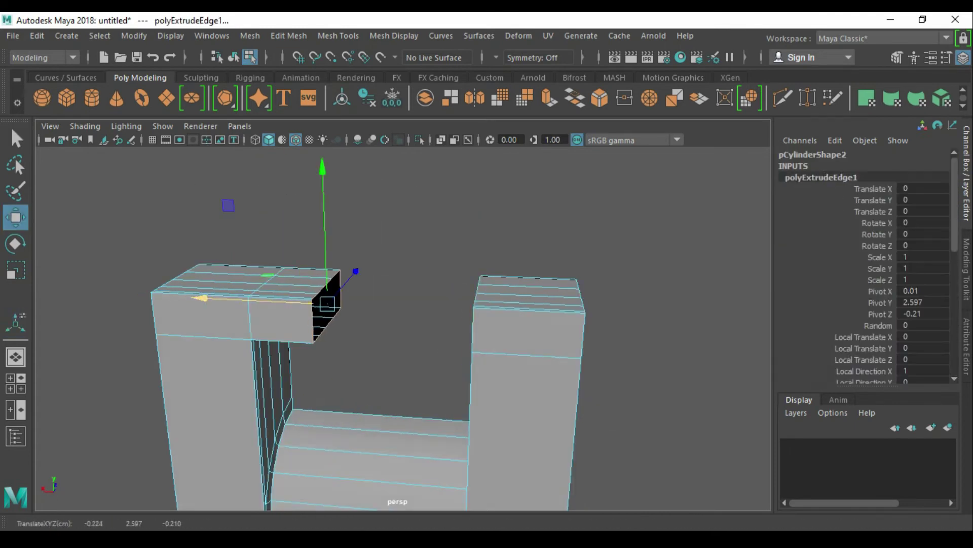
{"action": "mouse_move", "coordinate": [441, 172]}
{"action": "left_mouse_down", "text": "alt"}
{"action": "mouse_move", "coordinate": [355, 253]}
{"action": "mouse_move", "coordinate": [507, 254]}
{"action": "mouse_move", "coordinate": [557, 264]}
{"action": "mouse_move", "coordinate": [557, 284]}
{"action": "left_mouse_up", "text": "alt"}
- Extrude the top faces into a thicker crossbar
{"action": "scroll", "coordinate": [456, 304], "scroll_direction": "up", "scroll_amount": 3}
{"action": "left_click", "coordinate": [456, 305]}
{"action": "key", "text": "F11"}
{"action": "key", "text": "w"}
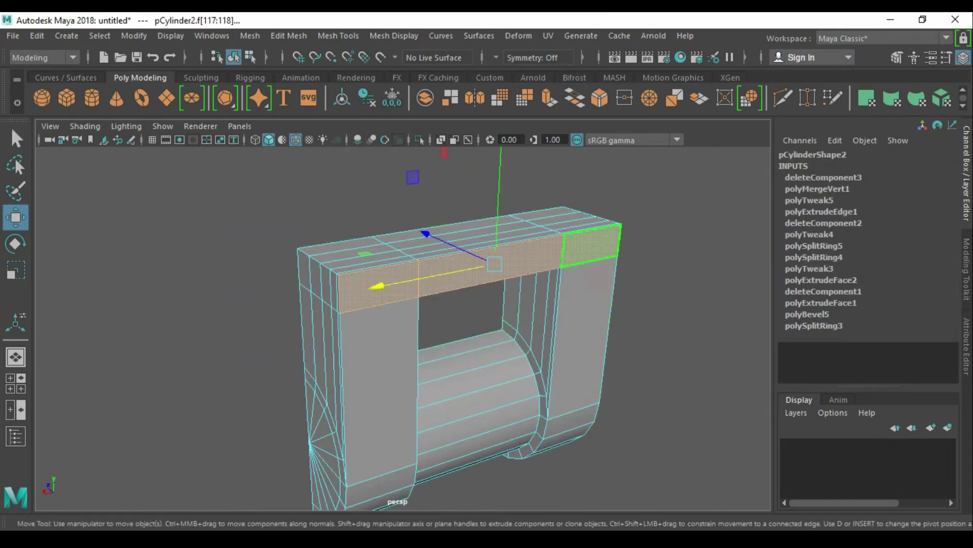
{"action": "left_click_drag", "start_coordinate": [583, 335], "coordinate": [609, 314], "text": "alt"}
{"action": "key", "text": "ctrl+e"}
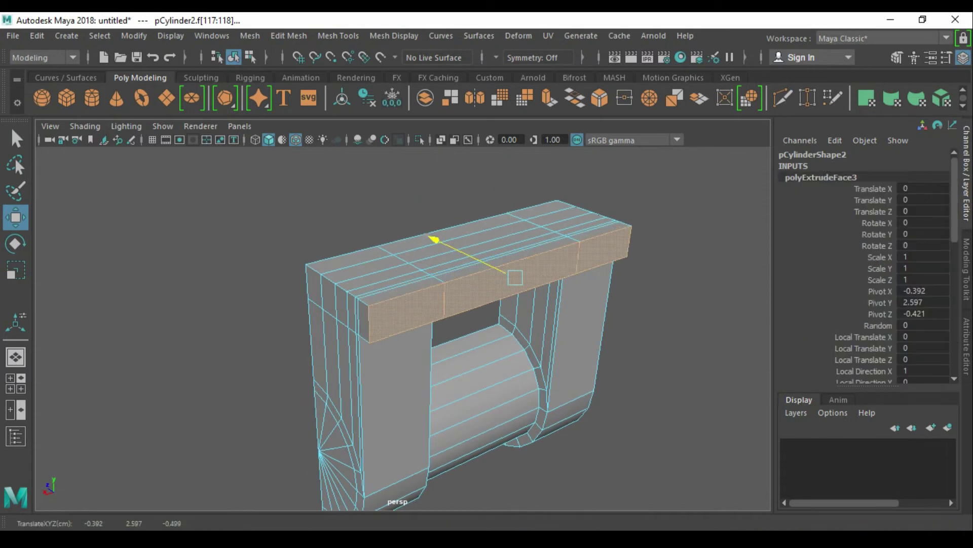
{"action": "key", "text": "r"}
- Select the front and top corner edges of the crossbar
{"action": "key", "text": "q"}
{"action": "left_click", "coordinate": [513, 274]}
{"action": "scroll", "coordinate": [456, 305], "scroll_direction": "up", "scroll_amount": 3}
{"action": "key", "text": "q"}
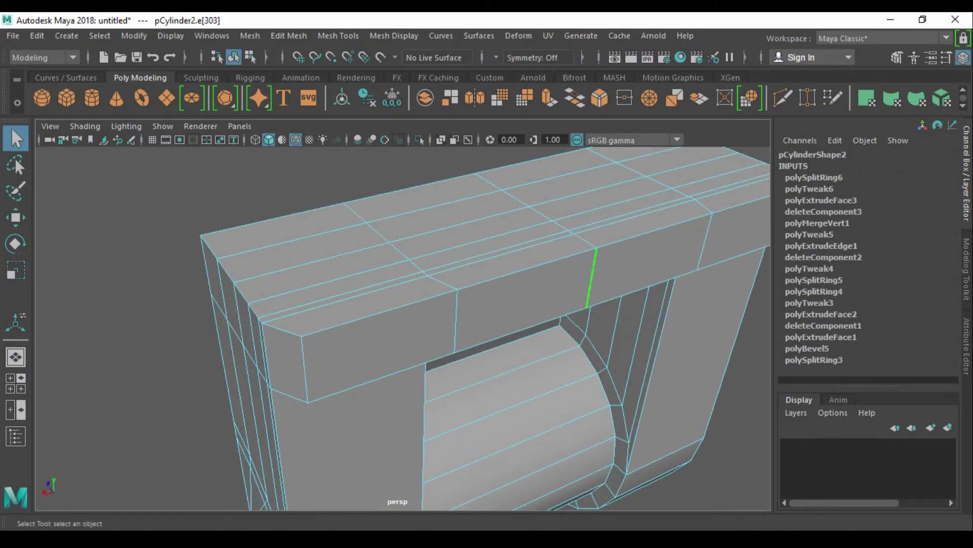
{"action": "key", "text": "w"}
{"action": "left_click", "coordinate": [379, 312]}
{"action": "key", "text": "r"}
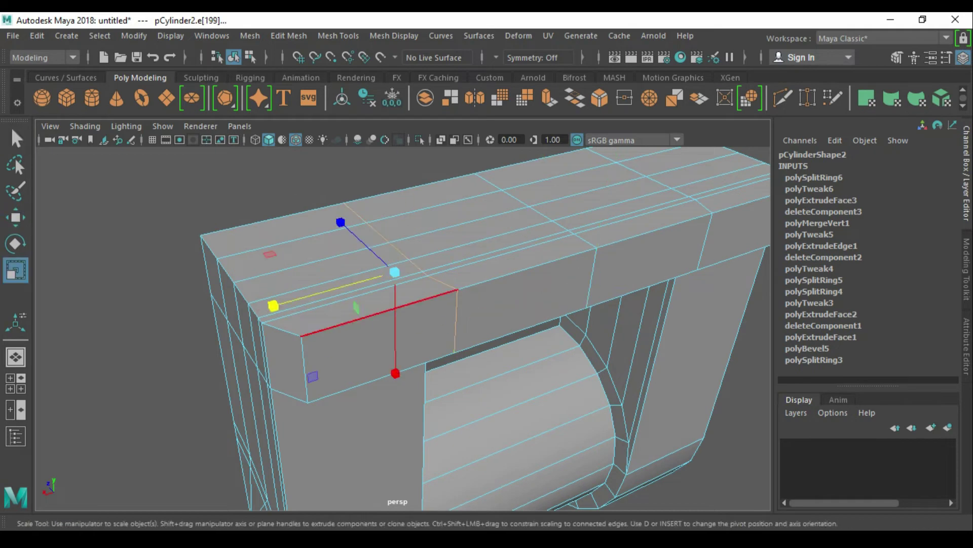
{"action": "mouse_move", "coordinate": [406, 304]}
{"action": "left_mouse_down", "text": "alt"}
{"action": "mouse_move", "coordinate": [355, 314]}
{"action": "mouse_move", "coordinate": [386, 284]}
{"action": "left_mouse_up", "text": "alt"}
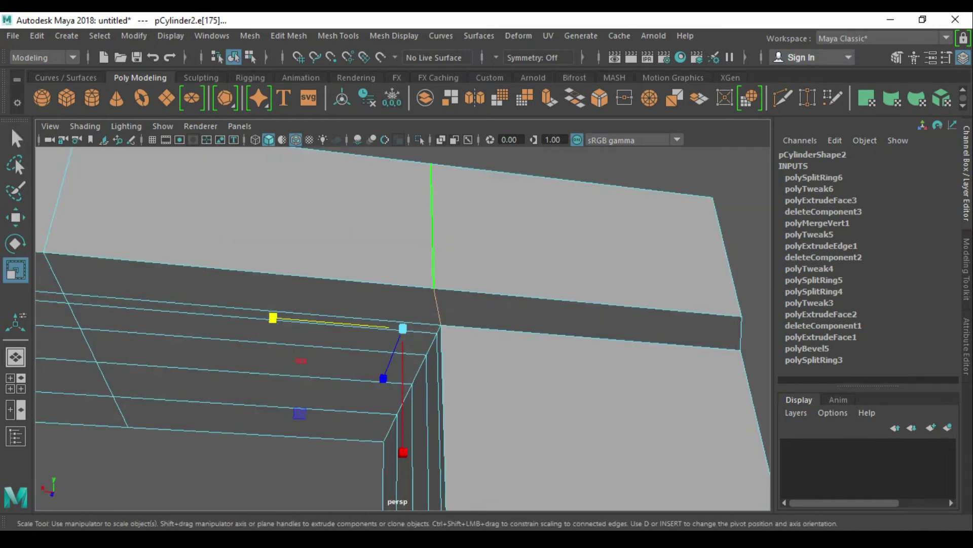
- Add the neighbouring and top crossbar edges and bevel them as support edges
{"action": "left_click", "coordinate": [400, 330]}
{"action": "key", "text": "w"}
{"action": "mouse_move", "coordinate": [401, 329]}
{"action": "left_mouse_down", "text": "alt"}
{"action": "mouse_move", "coordinate": [421, 354]}
{"action": "mouse_move", "coordinate": [365, 334]}
{"action": "mouse_move", "coordinate": [355, 304]}
{"action": "left_mouse_up", "text": "alt"}
{"action": "left_click", "coordinate": [366, 355]}
{"action": "scroll", "coordinate": [401, 304], "scroll_direction": "up", "scroll_amount": 3}
{"action": "key", "text": "q"}
{"action": "left_click", "coordinate": [391, 295]}
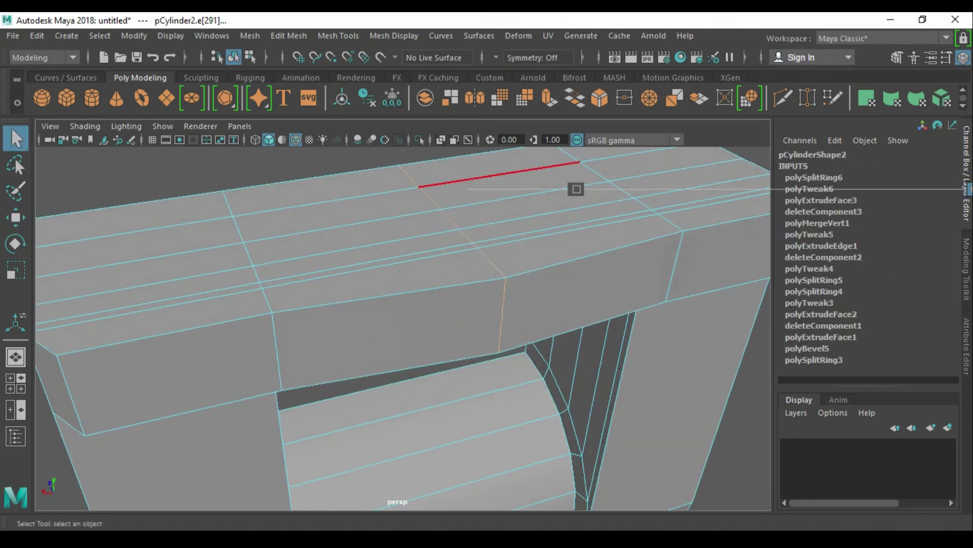
{"action": "key", "text": "ctrl+b"}
{"action": "mouse_move", "coordinate": [405, 329]}
{"action": "left_mouse_down", "text": "alt"}
{"action": "mouse_move", "coordinate": [482, 329]}
{"action": "mouse_move", "coordinate": [329, 324]}
{"action": "left_mouse_up", "text": "alt"}
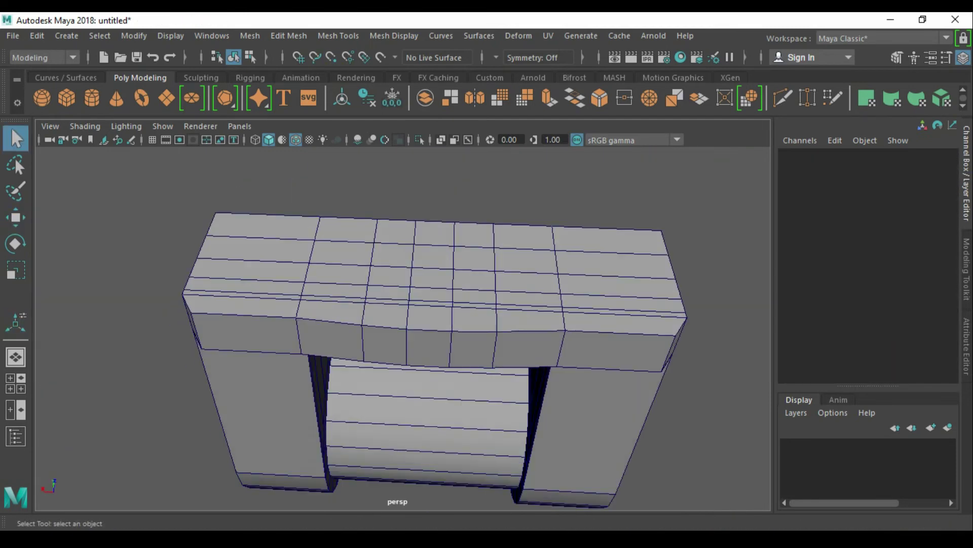
- Make the crossbar's edge loop follow the bar's curvature with Edit Edge Flow
{"action": "left_click", "coordinate": [298, 334]}
{"action": "key", "text": "w"}
{"action": "left_click_drag", "start_coordinate": [405, 330], "coordinate": [355, 304], "text": "alt"}
{"action": "left_click_drag", "start_coordinate": [405, 330], "coordinate": [431, 324], "text": "alt"}
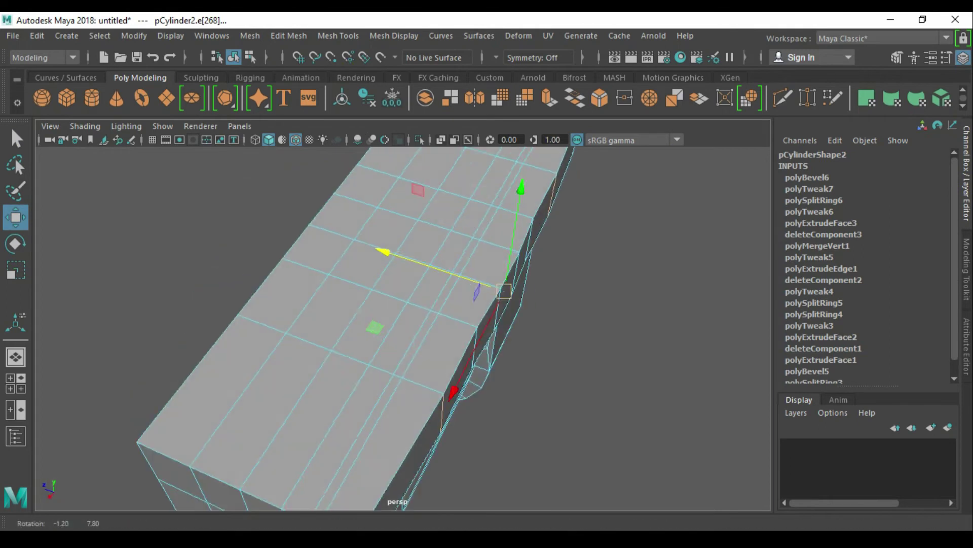
{"action": "key", "text": "q"}
{"action": "right_click_drag", "start_coordinate": [463, 207], "coordinate": [447, 355], "text": "shift"}
{"action": "left_click_drag", "start_coordinate": [446, 355], "coordinate": [355, 304], "text": "alt"}
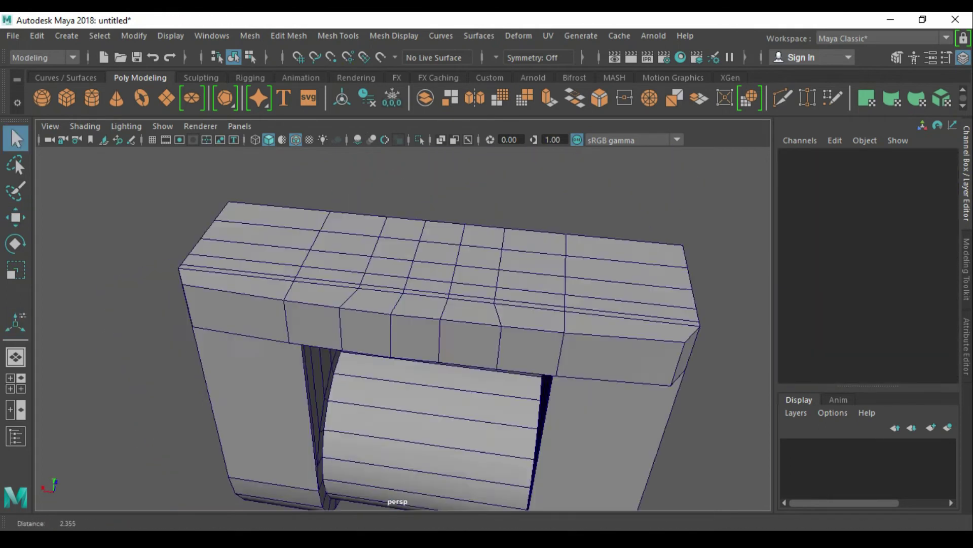
{"action": "key", "text": "r"}
{"action": "scroll", "coordinate": [431, 330], "scroll_direction": "down", "scroll_amount": 2}
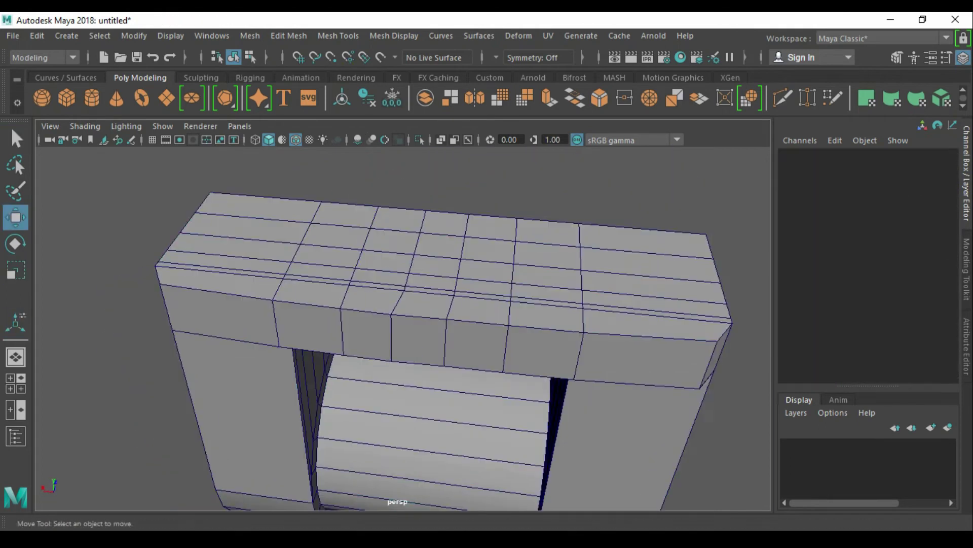
{"action": "key", "text": "q"}
- Mirror the side frame part along Z to create its other half
{"action": "mouse_move", "coordinate": [431, 329]}
{"action": "left_mouse_down", "text": "alt"}
{"action": "mouse_move", "coordinate": [321, 310]}
{"action": "mouse_move", "coordinate": [326, 271]}
{"action": "left_mouse_up", "text": "alt"}
{"action": "key", "text": "F8"}
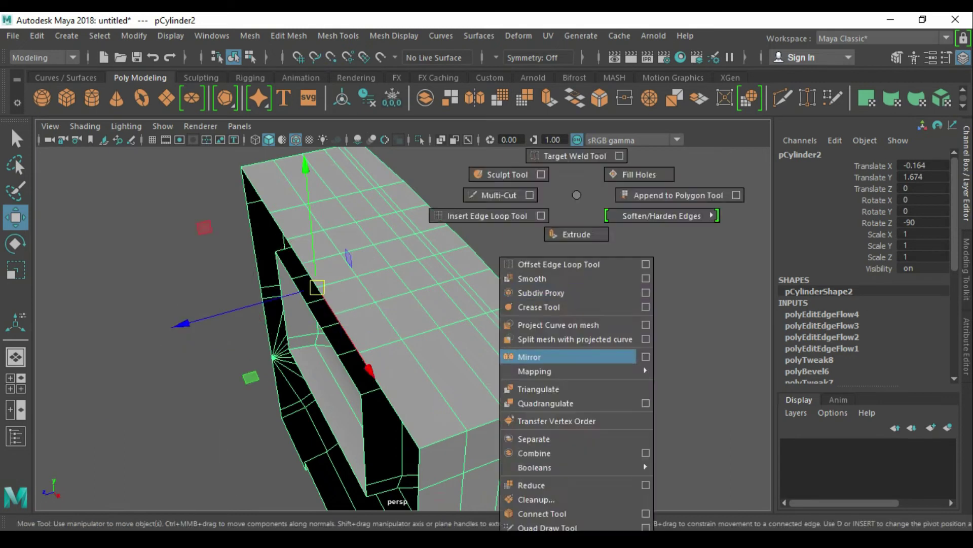
{"action": "right_click_drag", "start_coordinate": [554, 207], "coordinate": [560, 358], "text": "shift"}
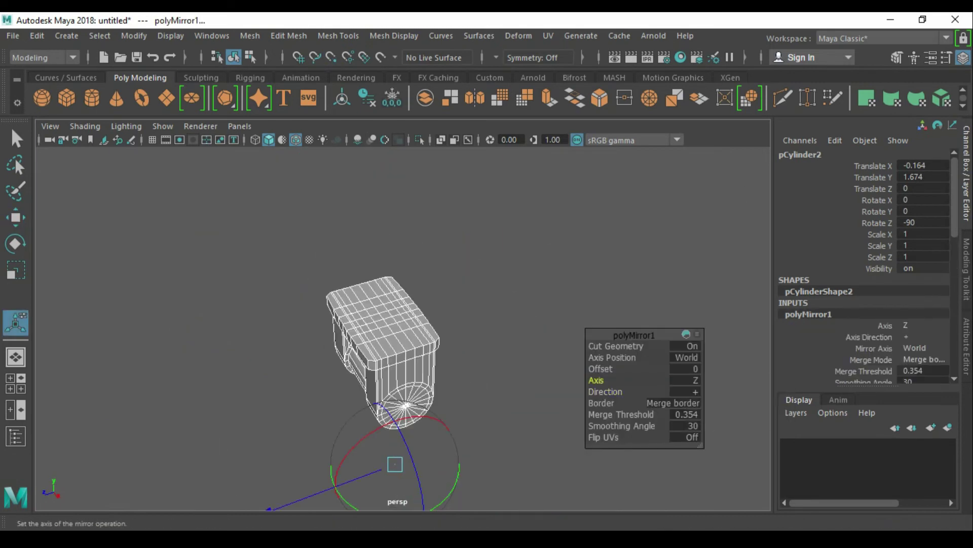
{"action": "mouse_move", "coordinate": [355, 304]}
{"action": "left_mouse_down", "text": "alt"}
{"action": "mouse_move", "coordinate": [385, 305]}
{"action": "mouse_move", "coordinate": [375, 305]}
{"action": "left_mouse_up", "text": "alt"}
{"action": "key", "text": "w"}
{"action": "key", "text": "f"}
{"action": "key", "text": "F8"}
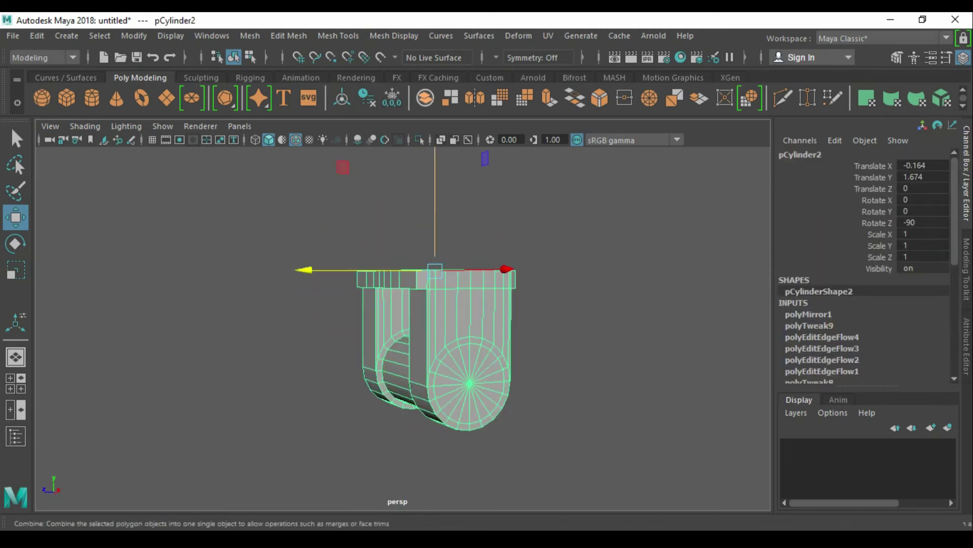
- Widen the combined pulley frame by scaling it along X in the front view
{"action": "left_click_drag", "start_coordinate": [446, 305], "coordinate": [472, 274], "text": "alt"}
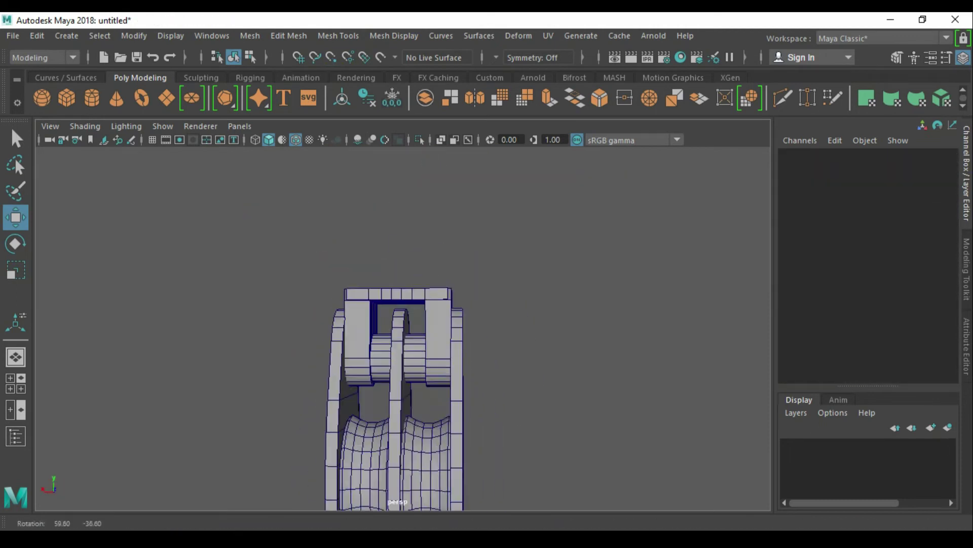
{"action": "key", "text": "space"}
{"action": "left_click_drag", "start_coordinate": [472, 226], "coordinate": [472, 264]}
{"action": "left_click", "coordinate": [16, 138]}
{"action": "scroll", "coordinate": [398, 420], "scroll_direction": "up", "scroll_amount": 3}
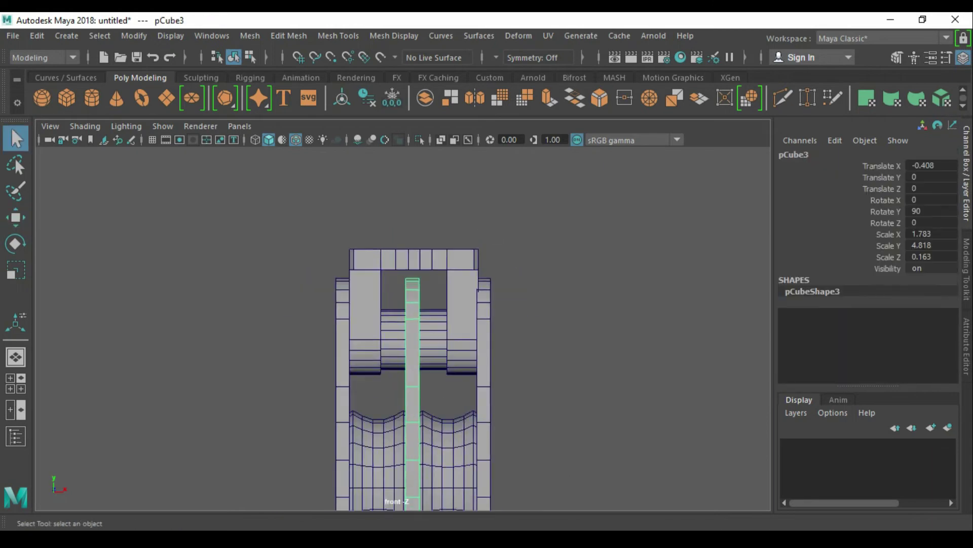
{"action": "key", "text": "w"}
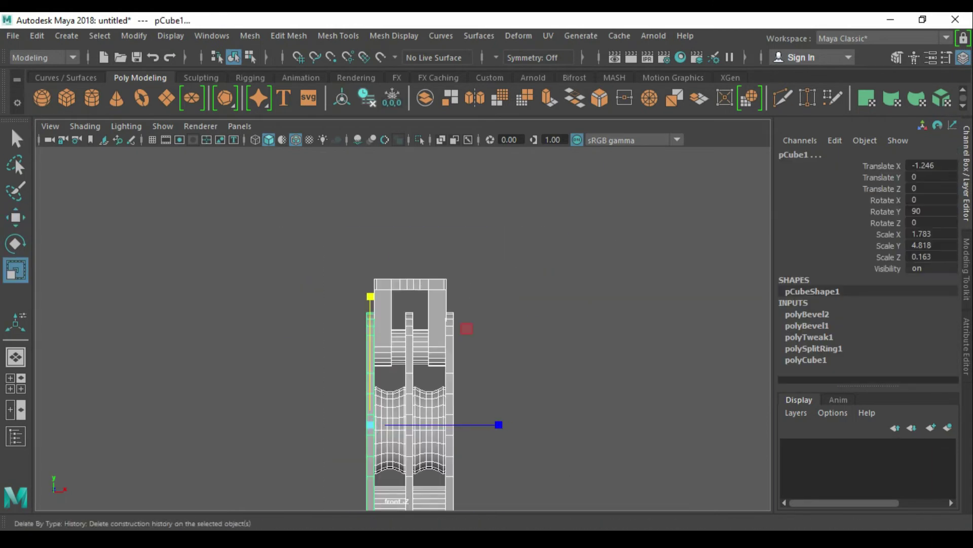
{"action": "key", "text": "r"}
{"action": "left_click_drag", "start_coordinate": [535, 361], "coordinate": [559, 361]}
- Review the whole pulley block in perspective and front views without adding a primitive
{"action": "left_click_drag", "start_coordinate": [463, 360], "coordinate": [463, 324]}
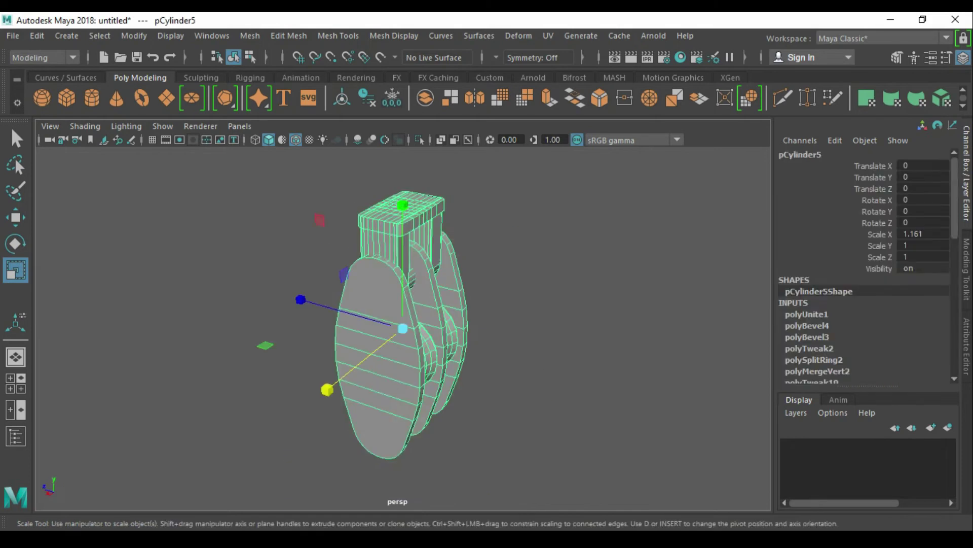
{"action": "left_click", "coordinate": [505, 393]}
{"action": "scroll", "coordinate": [505, 393], "scroll_direction": "up", "scroll_amount": 3}
{"action": "scroll", "coordinate": [504, 393], "scroll_direction": "down", "scroll_amount": 2}
{"action": "left_click_drag", "start_coordinate": [505, 393], "coordinate": [514, 385], "text": "alt"}
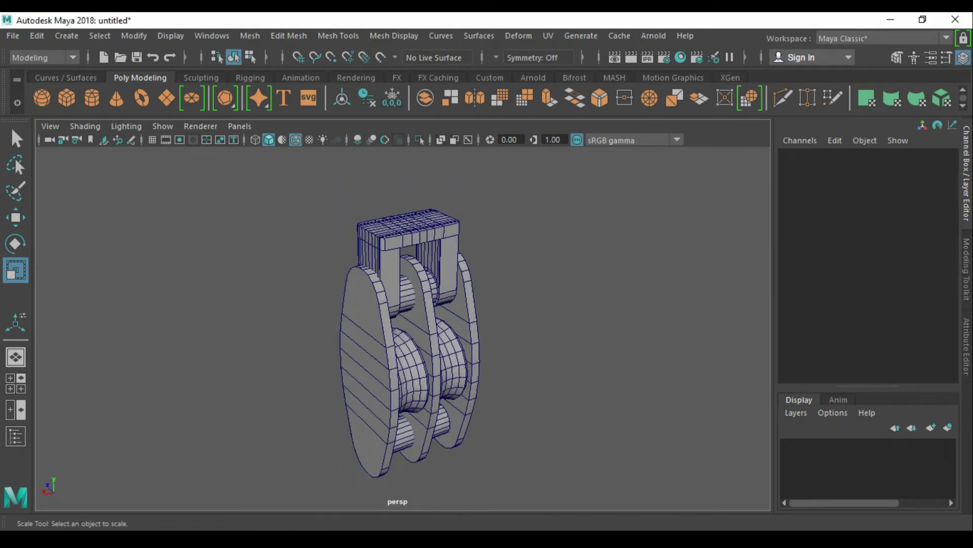
{"action": "left_click_drag", "start_coordinate": [622, 193], "coordinate": [622, 228]}
{"action": "right_click_drag", "start_coordinate": [623, 228], "coordinate": [484, 223], "text": "shift"}
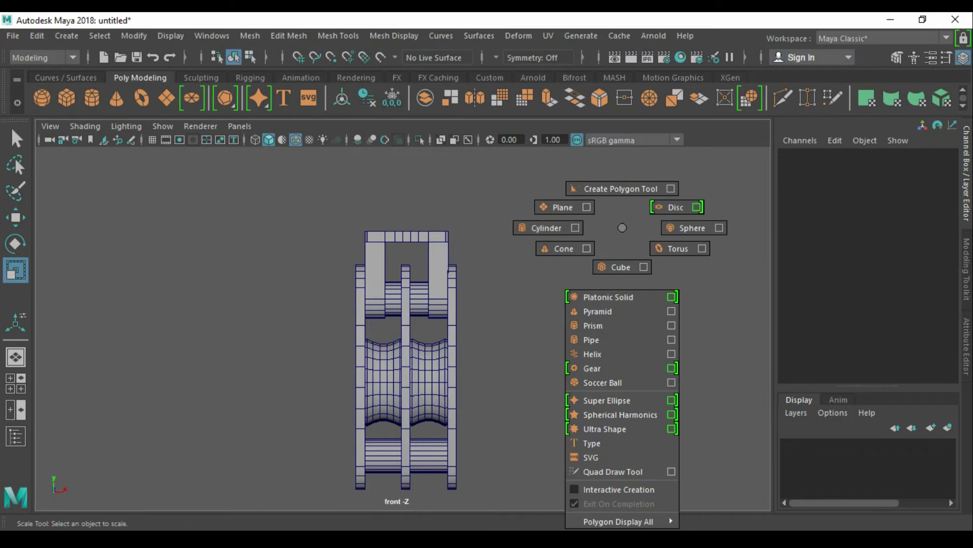
{"action": "right_click_drag", "start_coordinate": [622, 228], "coordinate": [622, 227], "text": "shift"}
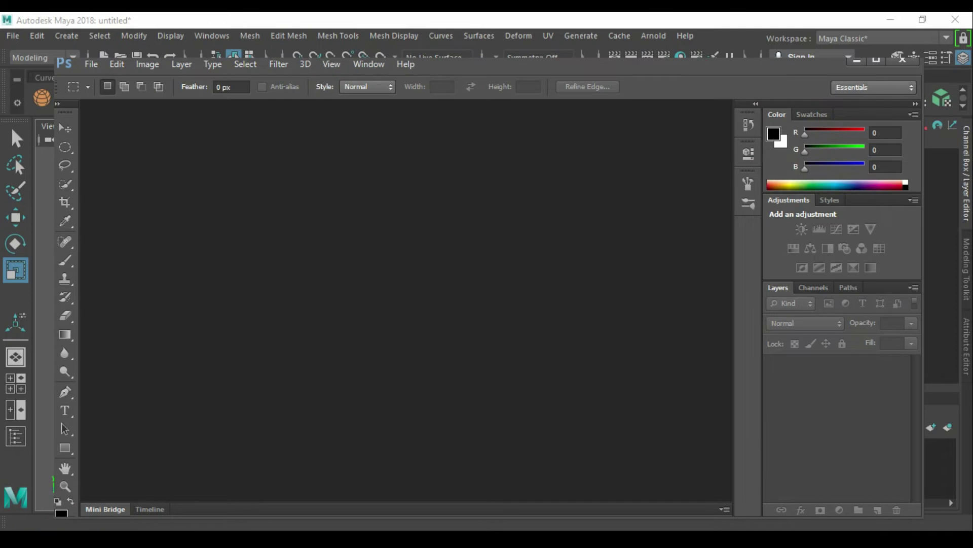
- Create a new white canvas with a black hook sketch and save it as Untitled-1.psd
{"action": "key", "text": "ctrl+n"}
{"action": "key", "text": "Escape"}
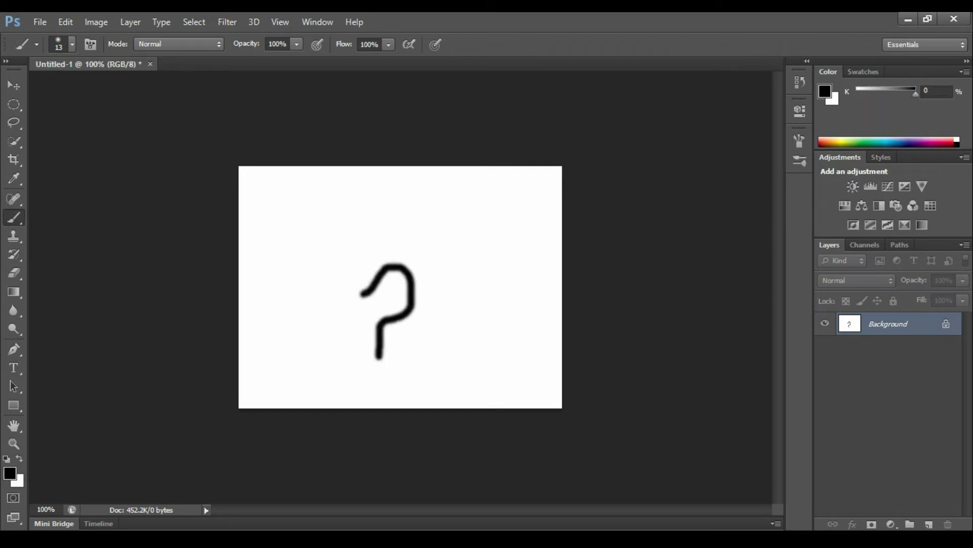
{"action": "key", "text": "ctrl+s"}
{"action": "key", "text": "Return"}
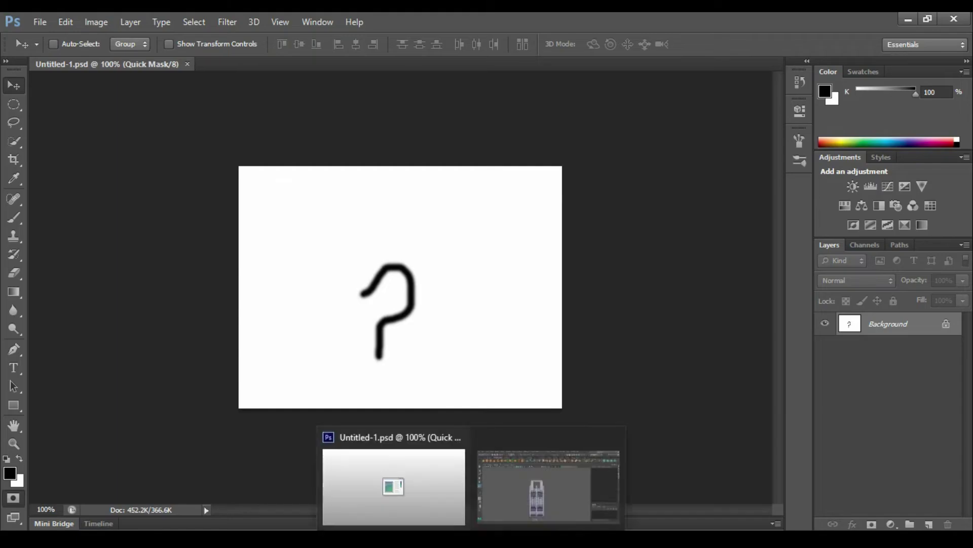
- Load the Desktop hook sketch as an image plane on an unselectable reference layer
{"action": "left_click", "coordinate": [550, 482]}
{"action": "left_click", "coordinate": [50, 126]}
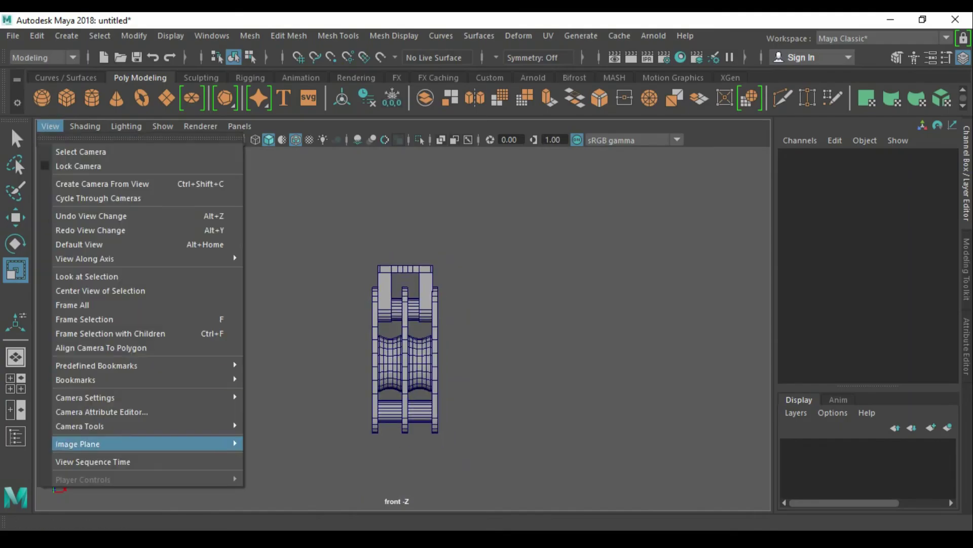
{"action": "left_click", "coordinate": [274, 443]}
{"action": "left_click", "coordinate": [204, 109]}
{"action": "double_click", "coordinate": [314, 139]}
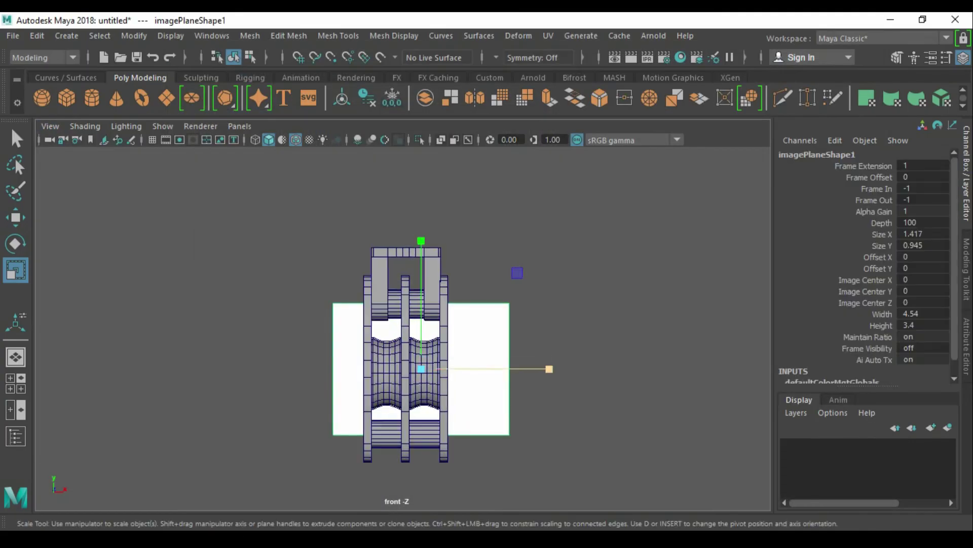
{"action": "key", "text": "alt+h"}
{"action": "key", "text": "f"}
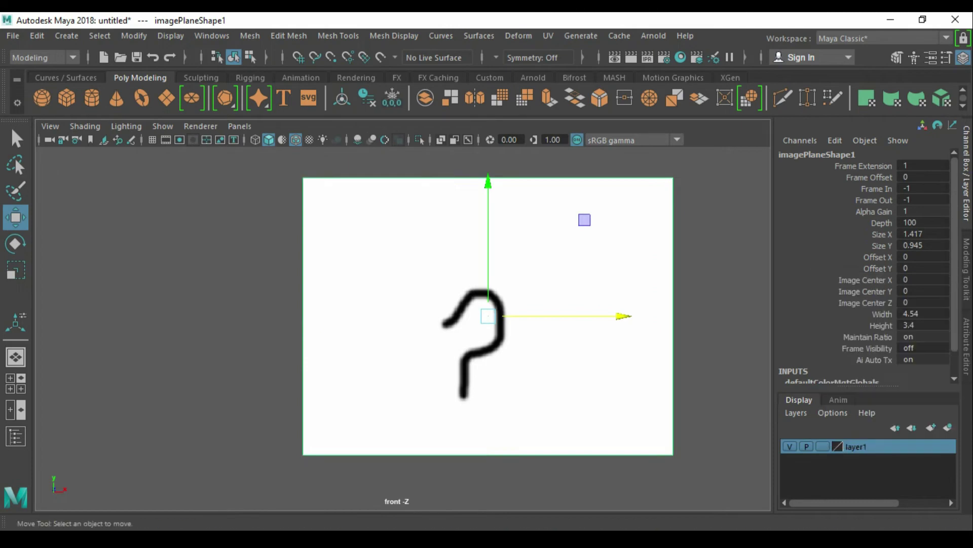
{"action": "key", "text": "f"}
{"action": "left_click", "coordinate": [823, 446]}
- Create a cylinder, shrink it to 0.267 scale and flatten it for the hook's tip
{"action": "scroll", "coordinate": [483, 252], "scroll_direction": "up", "scroll_amount": 5}
{"action": "right_click", "coordinate": [482, 252], "text": "shift"}
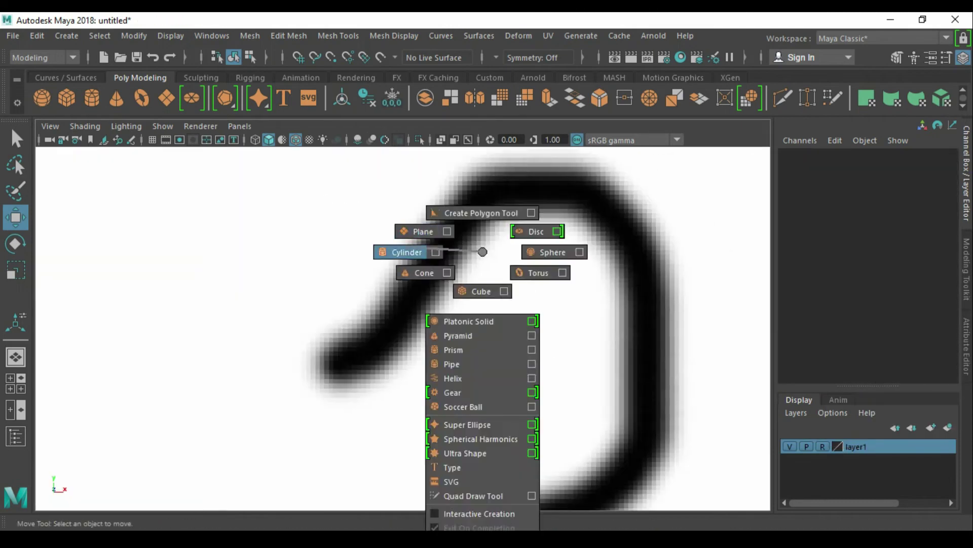
{"action": "left_click", "coordinate": [406, 252]}
{"action": "scroll", "coordinate": [386, 304], "scroll_direction": "down", "scroll_amount": 3}
{"action": "left_click_drag", "start_coordinate": [304, 326], "coordinate": [522, 326]}
{"action": "scroll", "coordinate": [385, 326], "scroll_direction": "up", "scroll_amount": 3}
{"action": "key", "text": "r"}
{"action": "left_click_drag", "start_coordinate": [374, 326], "coordinate": [304, 326]}
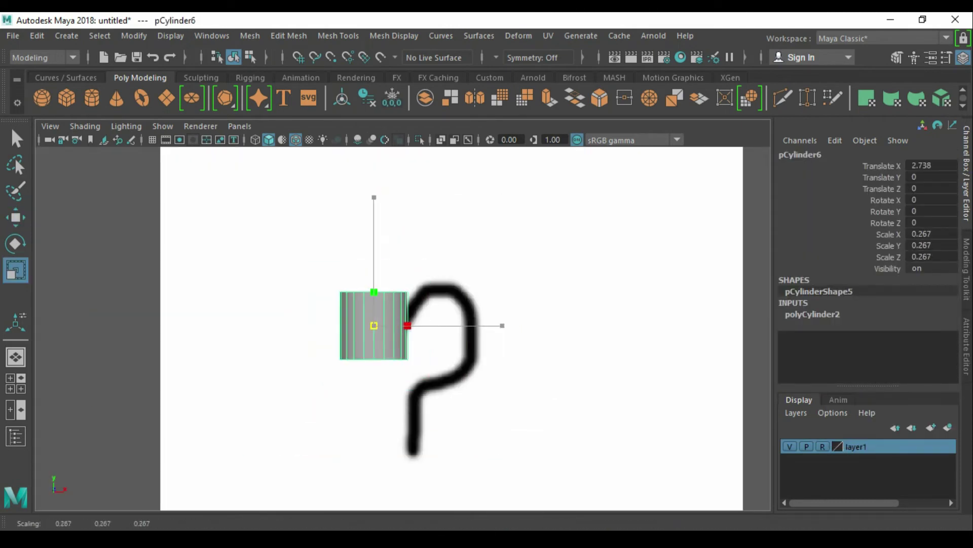
{"action": "key", "text": "F11"}
{"action": "scroll", "coordinate": [401, 329], "scroll_direction": "up", "scroll_amount": 3}
{"action": "left_click_drag", "start_coordinate": [324, 255], "coordinate": [323, 375]}
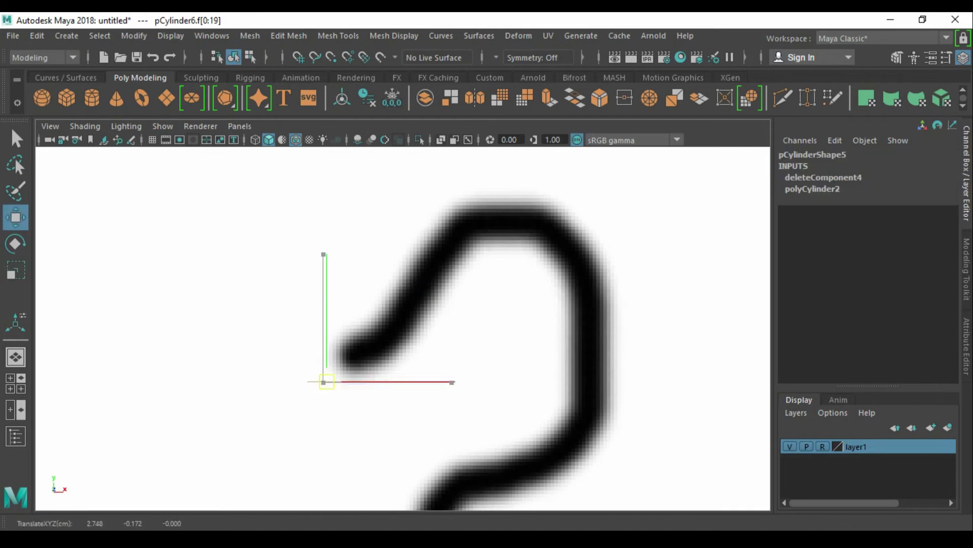
{"action": "scroll", "coordinate": [450, 329], "scroll_direction": "up", "scroll_amount": 3}
- Extrude the end edge ring, fitting each new ring to the sketch's position and width
{"action": "key", "text": "ctrl+F10"}
{"action": "key", "text": "ctrl+e"}
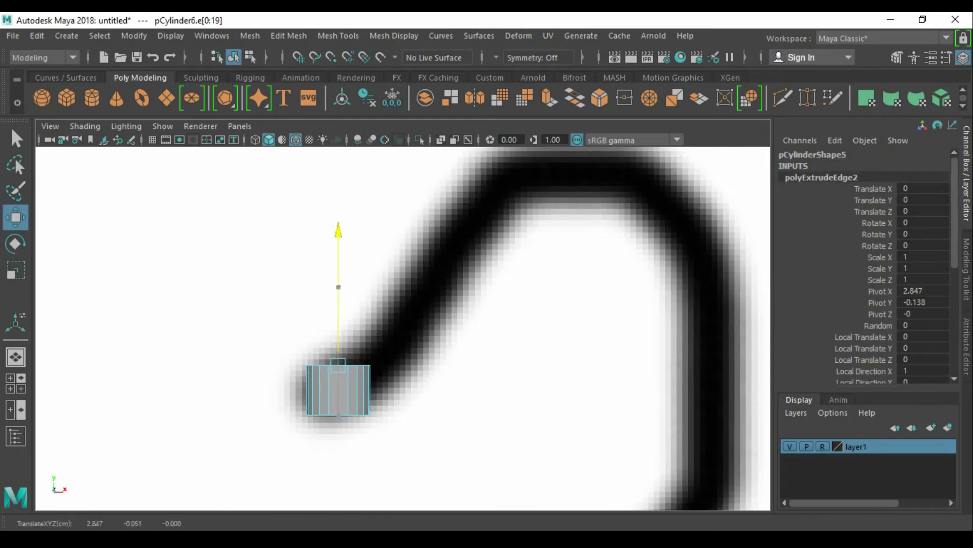
{"action": "key", "text": "w"}
{"action": "key", "text": "w"}
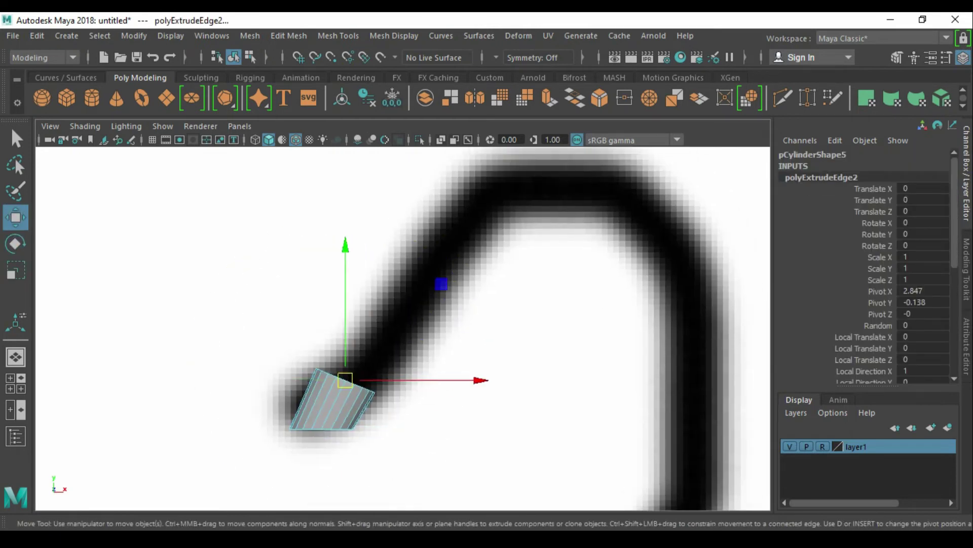
{"action": "left_click_drag", "start_coordinate": [456, 305], "coordinate": [449, 324], "text": "alt"}
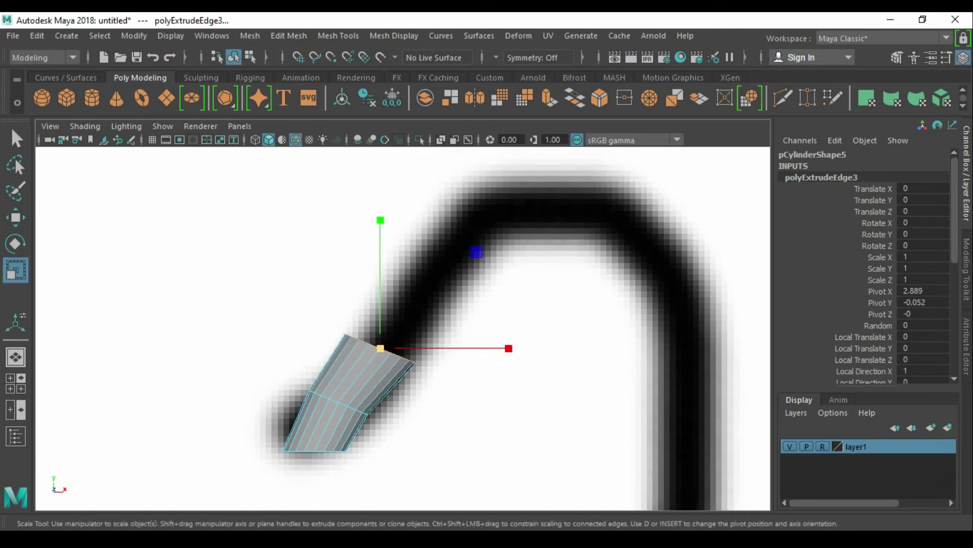
{"action": "key", "text": "e"}
{"action": "key", "text": "r"}
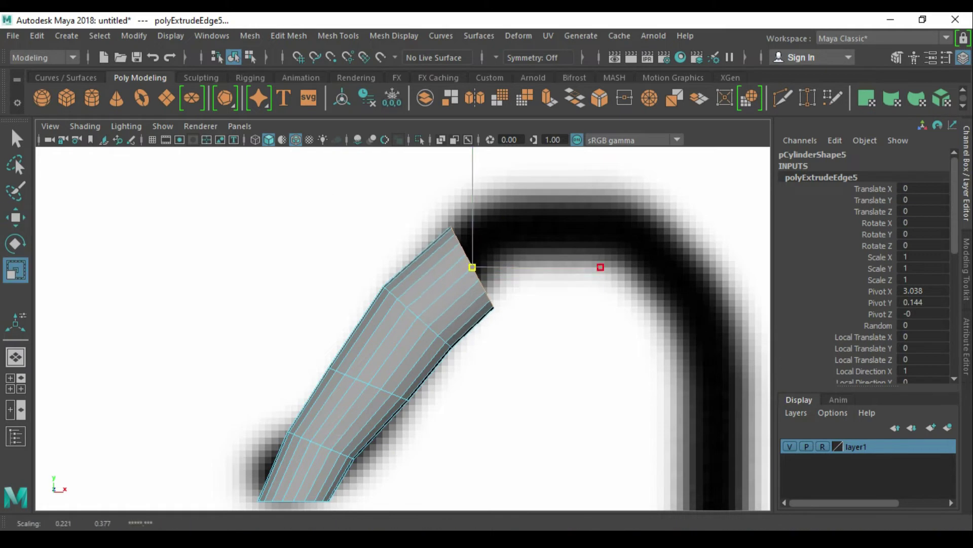
{"action": "middle_click_drag", "start_coordinate": [472, 268], "coordinate": [431, 282], "text": "alt"}
{"action": "key", "text": "q"}
{"action": "double_click", "coordinate": [380, 337]}
{"action": "key", "text": "r"}
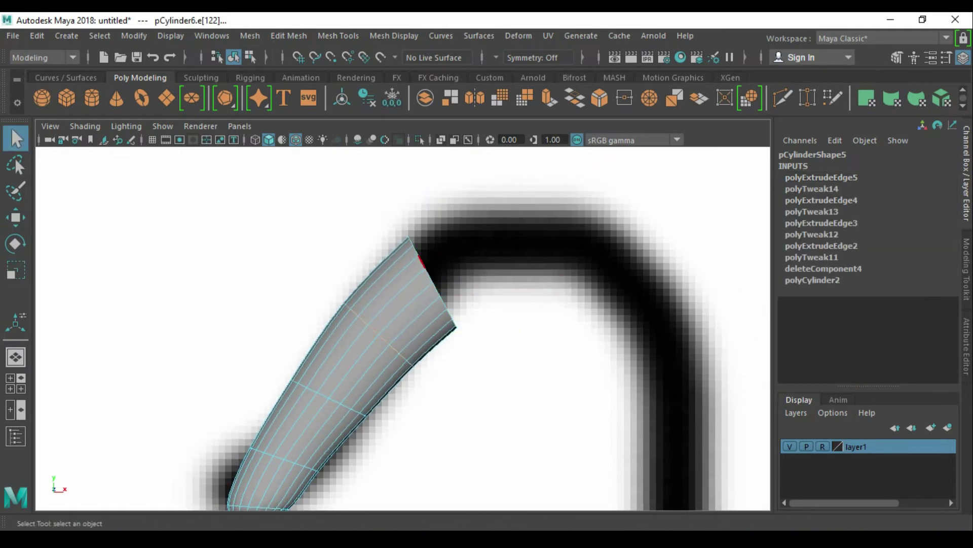
{"action": "key", "text": "w"}
{"action": "key", "text": "ctrl+e"}
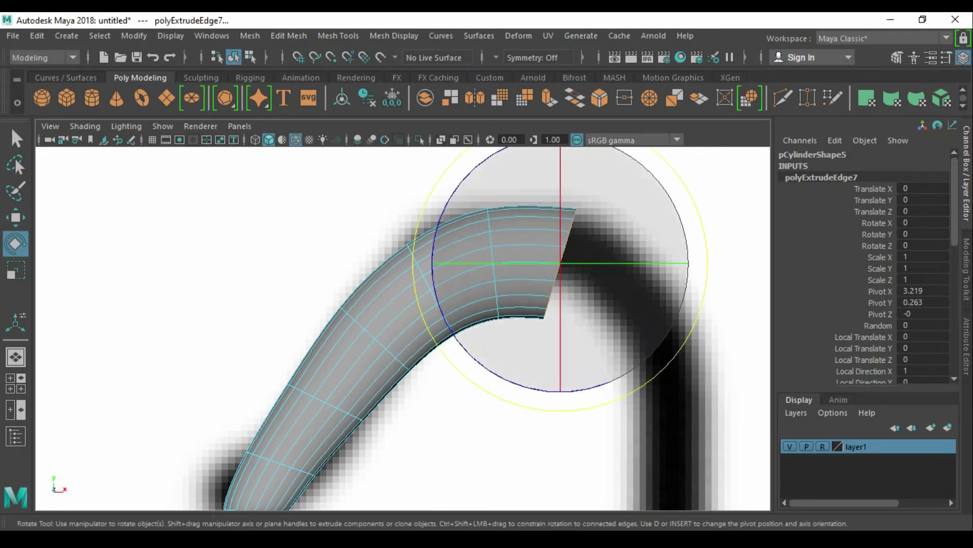
- Extrude successive tube sections, rotating each ring to follow the hook's top bend
{"action": "key", "text": "ctrl+e"}
{"action": "key", "text": "w"}
{"action": "key", "text": "w"}
{"action": "key", "text": "e"}
{"action": "key", "text": "ctrl+e"}
{"action": "key", "text": "w"}
{"action": "key", "text": "w"}
{"action": "scroll", "coordinate": [403, 329], "scroll_direction": "down", "scroll_amount": 5}
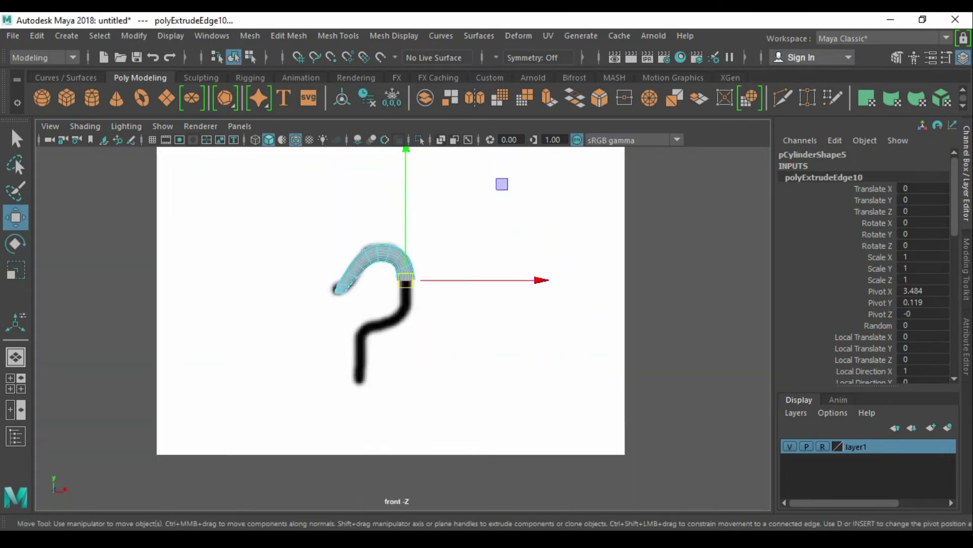
{"action": "scroll", "coordinate": [483, 233], "scroll_direction": "up", "scroll_amount": 5}
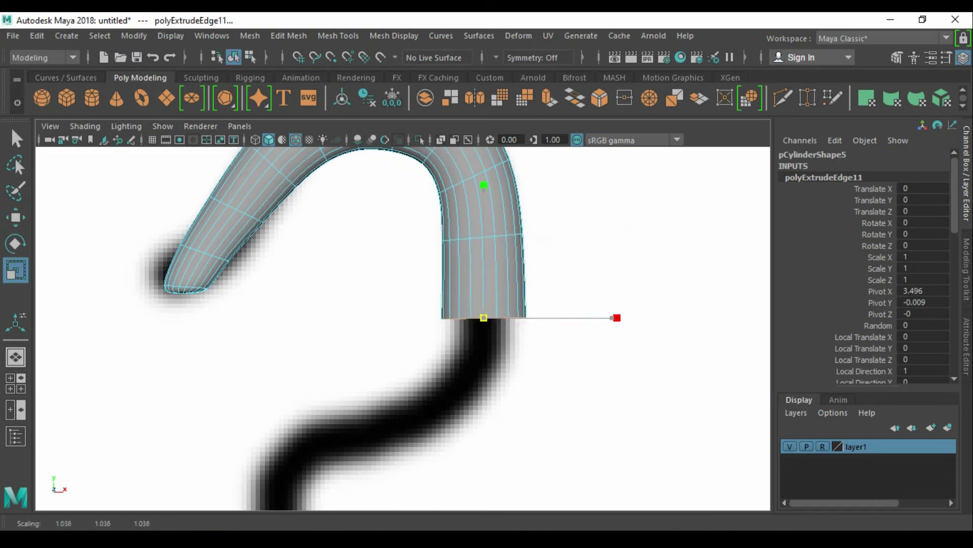
{"action": "key", "text": "ctrl+e"}
{"action": "key", "text": "e"}
{"action": "key", "text": "w"}
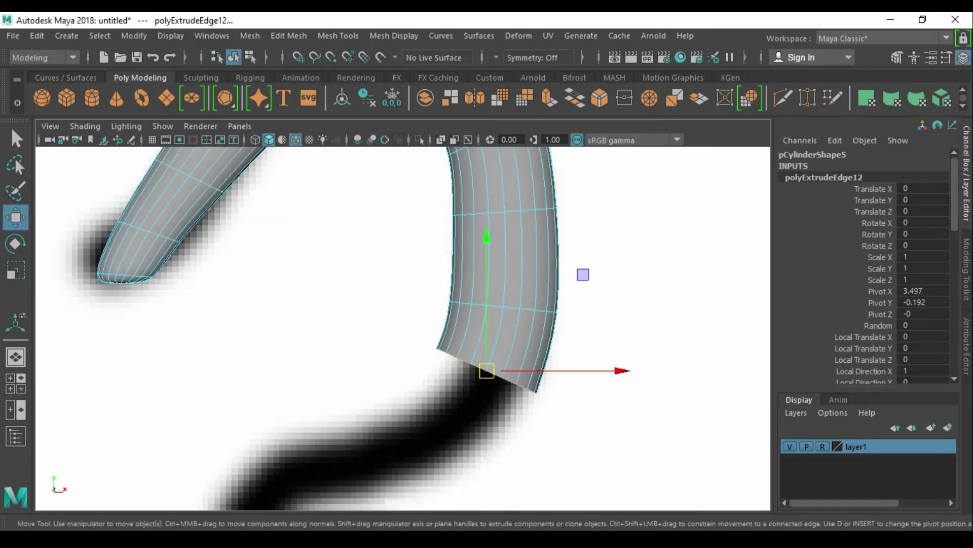
{"action": "key", "text": "ctrl+e"}
{"action": "key", "text": "e"}
{"action": "key", "text": "w"}
{"action": "key", "text": "ctrl+e"}
{"action": "key", "text": "e"}
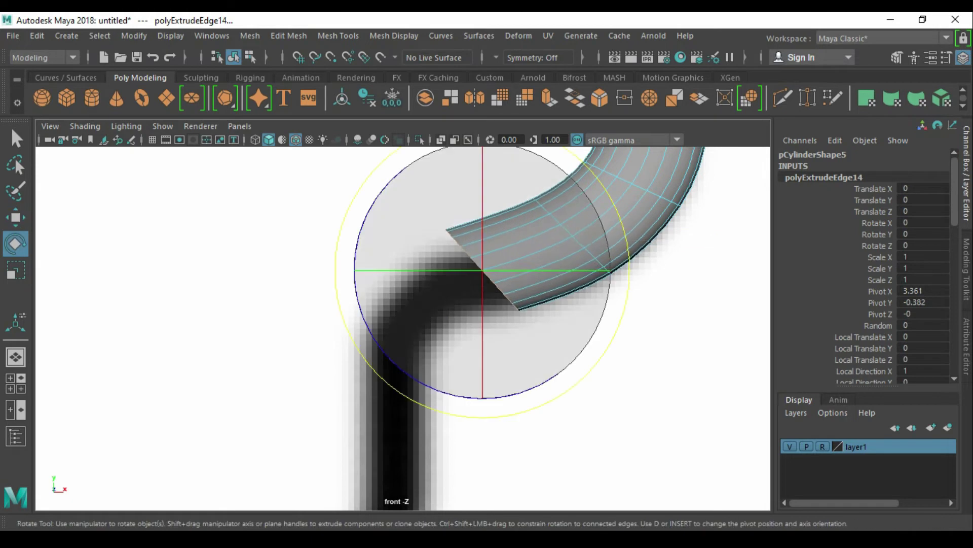
{"action": "key", "text": "r"}
- Extrude further sections down the curve and extend the tube along the sketch's stem
{"action": "middle_click_drag", "start_coordinate": [457, 304], "coordinate": [500, 276], "text": "alt"}
{"action": "key", "text": "ctrl+e"}
{"action": "key", "text": "e"}
{"action": "key", "text": "w"}
{"action": "key", "text": "r"}
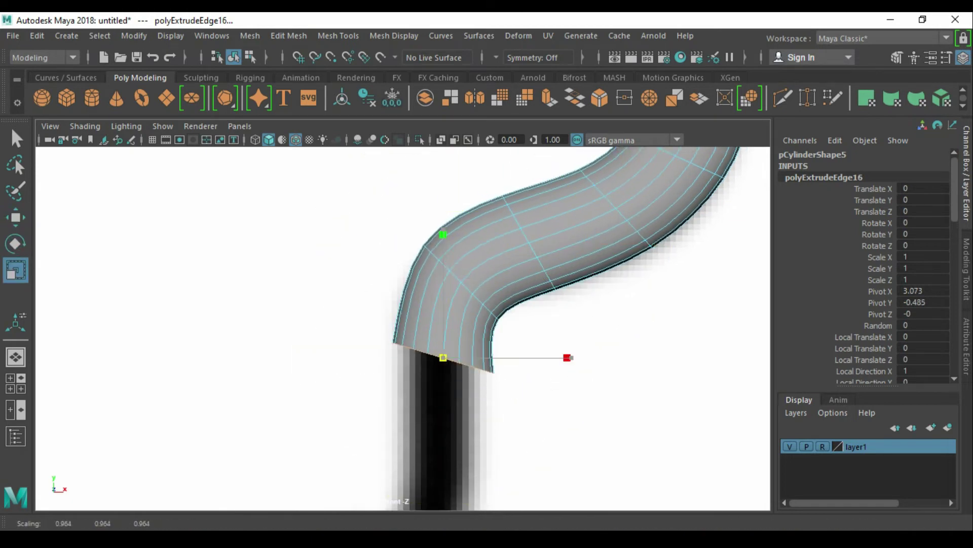
{"action": "middle_click_drag", "start_coordinate": [456, 355], "coordinate": [456, 204], "text": "alt"}
{"action": "key", "text": "ctrl+e"}
{"action": "left_click_drag", "start_coordinate": [444, 207], "coordinate": [441, 403]}
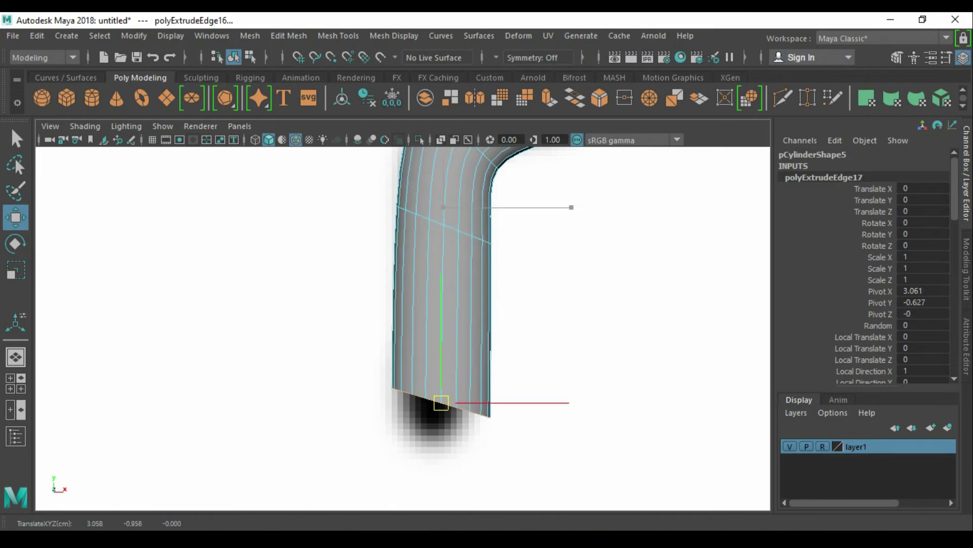
{"action": "middle_click_drag", "start_coordinate": [457, 355], "coordinate": [450, 282], "text": "alt"}
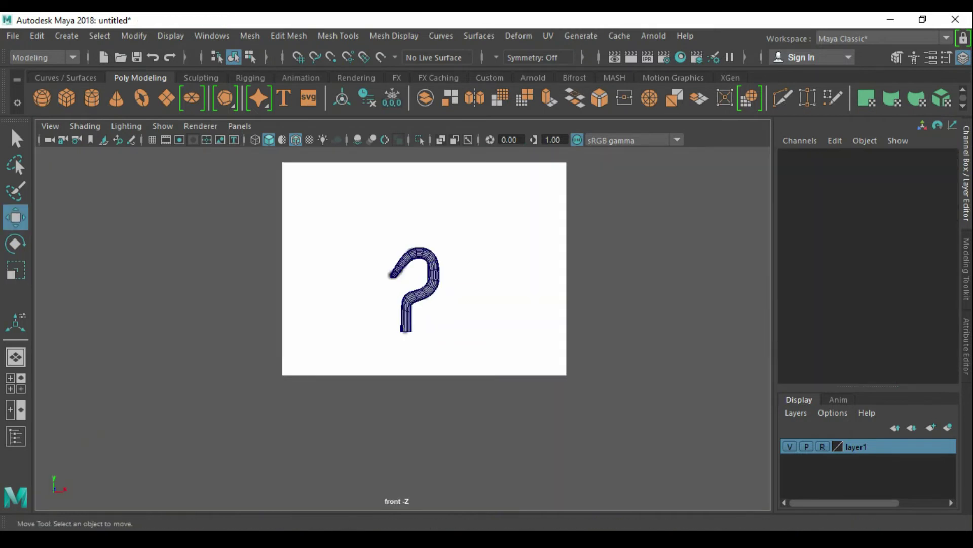
- Move and rotate edge loops along the tube's bends, stepping through neighbouring loops to even the curves
{"action": "key", "text": "w"}
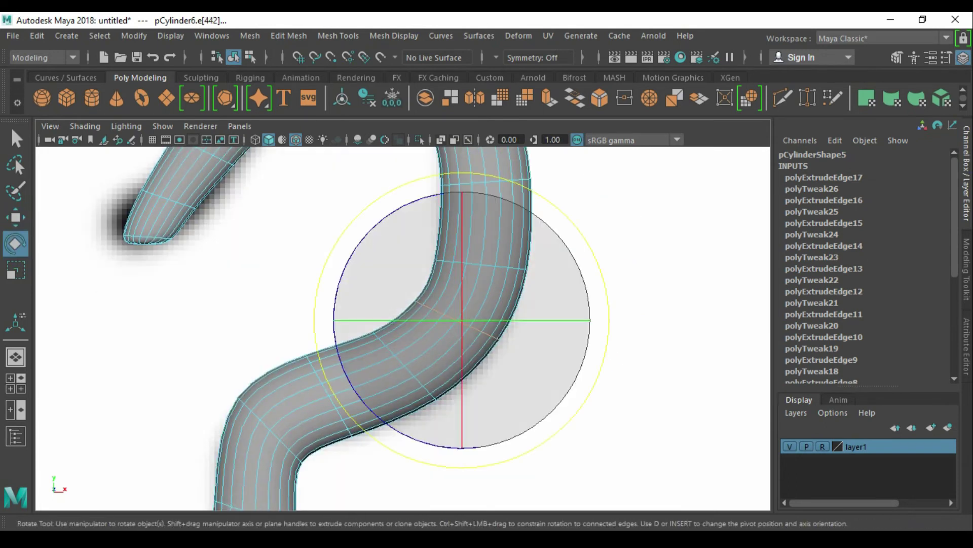
{"action": "key", "text": "e"}
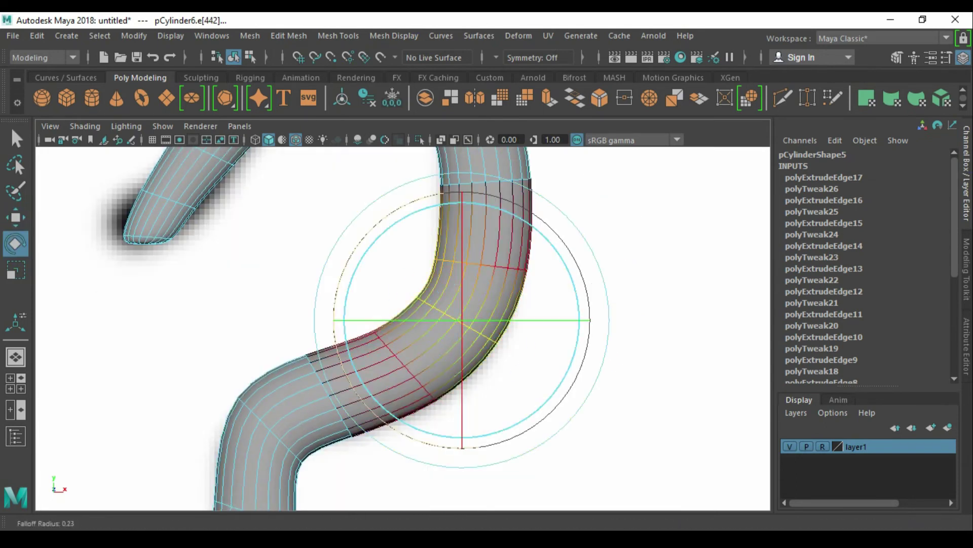
{"action": "key", "text": "q"}
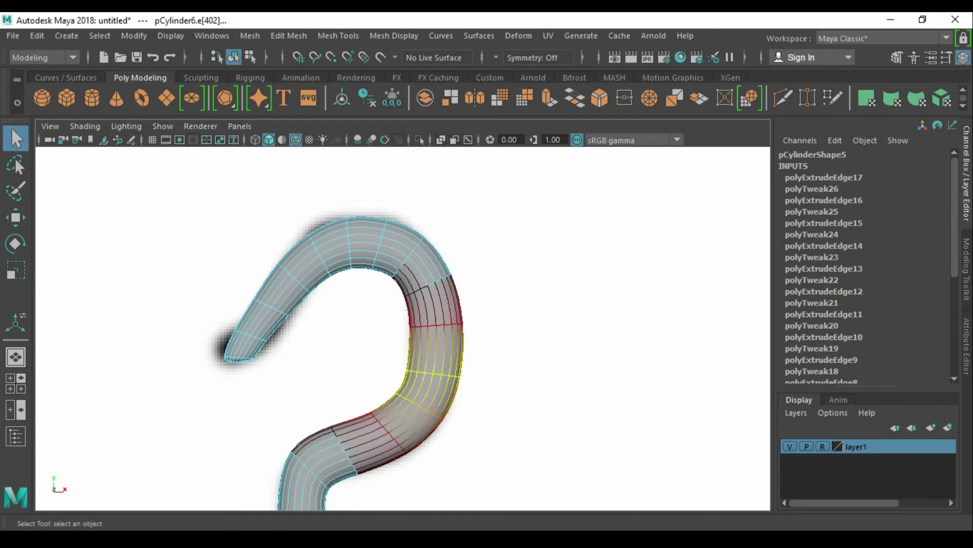
{"action": "key", "text": "w"}
{"action": "key", "text": "Up"}
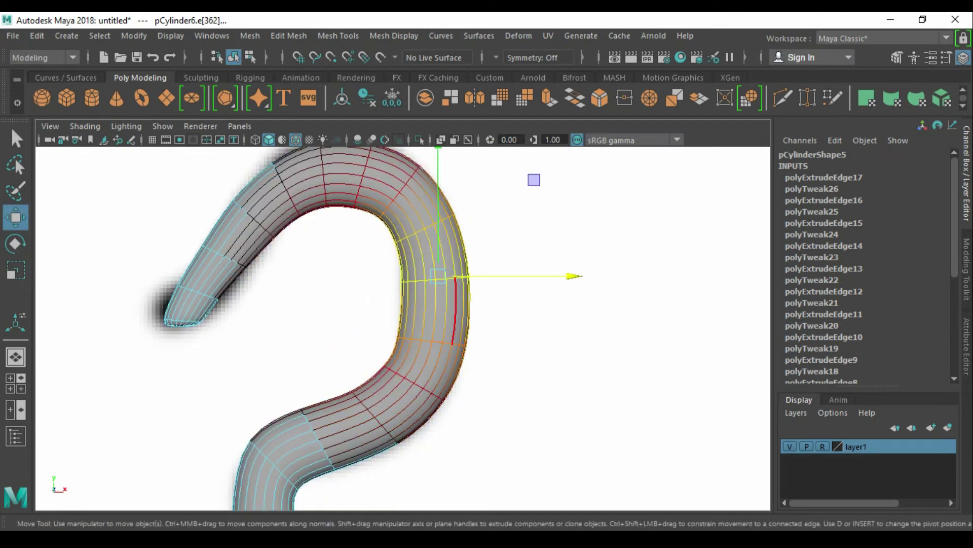
{"action": "left_click_drag", "start_coordinate": [568, 312], "coordinate": [577, 312]}
{"action": "key", "text": "Down"}
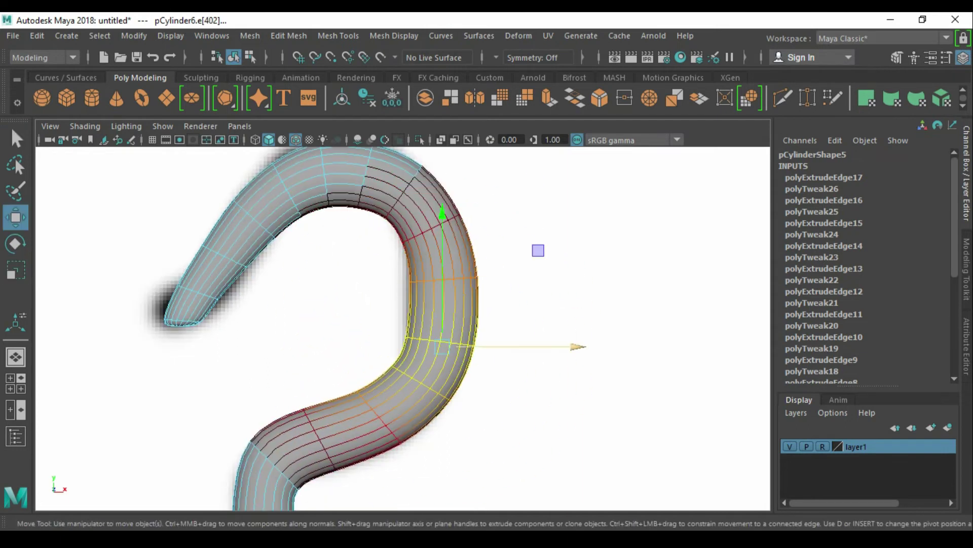
{"action": "key", "text": "F8"}
{"action": "key", "text": "f"}
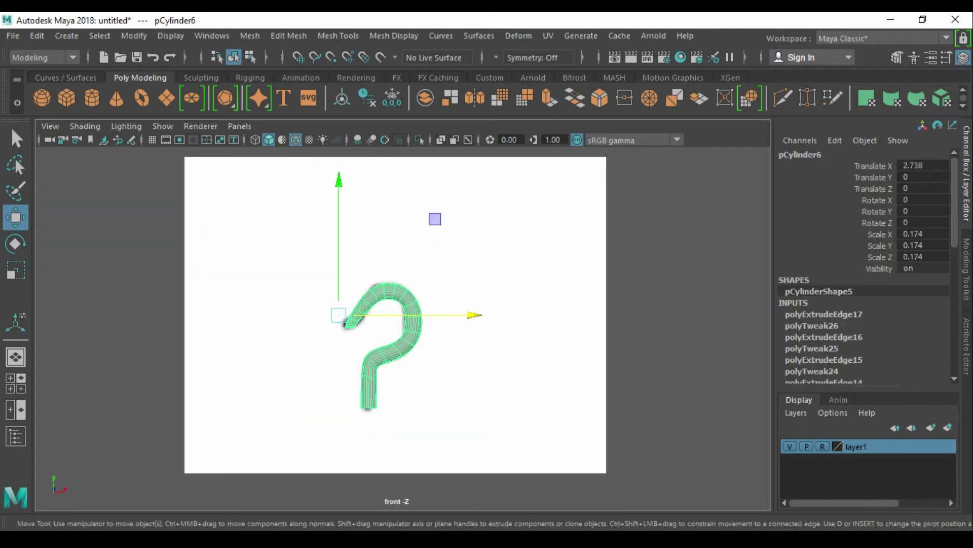
{"action": "key", "text": "ctrl+z"}
{"action": "key", "text": "ctrl+z"}
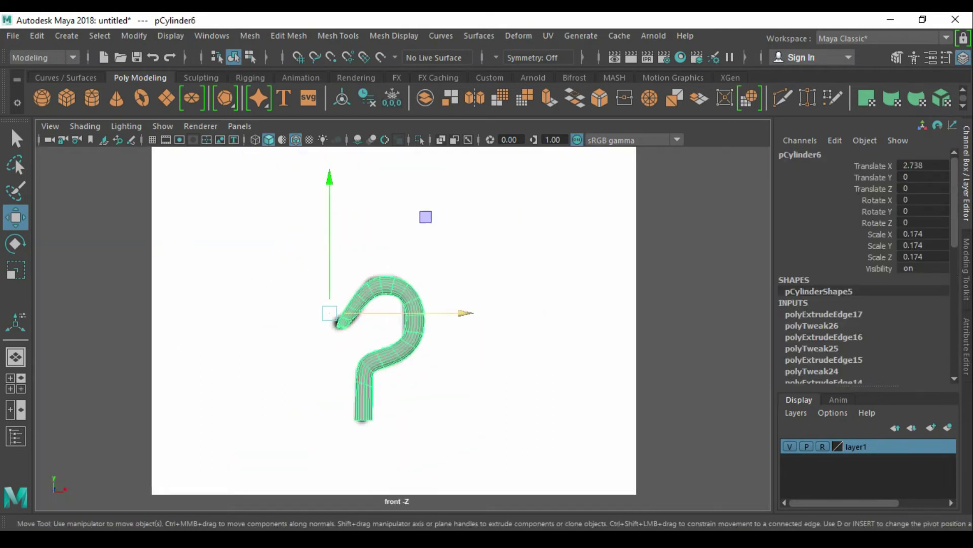
{"action": "key", "text": "ctrl+z"}
{"action": "key", "text": "ctrl+z"}
{"action": "key", "text": "ctrl+z"}
{"action": "key", "text": "ctrl+z"}
{"action": "key", "text": "ctrl+z"}
- Cap the hook's tip with an extruded face and select its vertices
{"action": "key", "text": "ctrl+z"}
{"action": "right_click_drag", "start_coordinate": [543, 223], "coordinate": [521, 453], "text": "shift"}
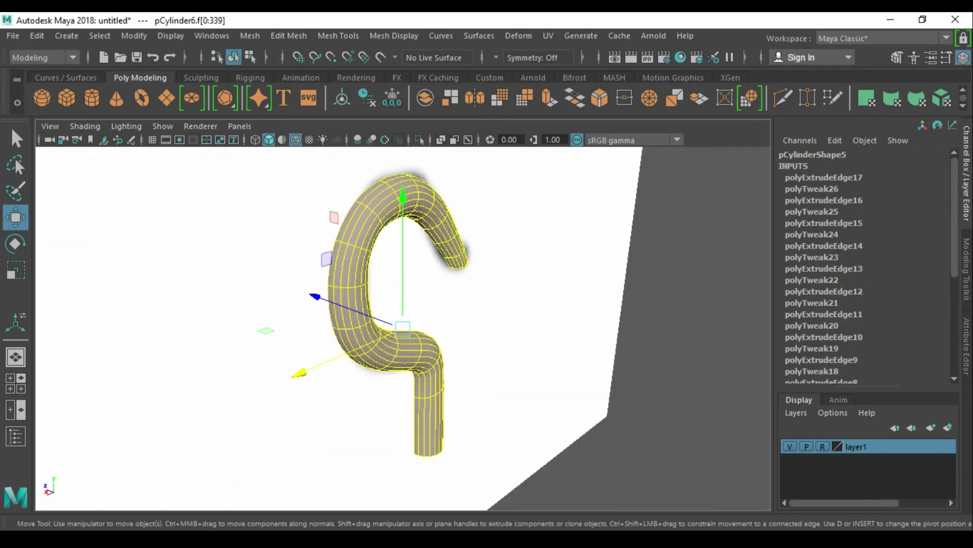
{"action": "right_click_drag", "start_coordinate": [530, 378], "coordinate": [521, 453], "text": "shift"}
{"action": "key", "text": "ctrl+z"}
{"action": "key", "text": "ctrl+z"}
{"action": "key", "text": "ctrl+z"}
{"action": "key", "text": "ctrl+z"}
{"action": "right_click_drag", "start_coordinate": [333, 392], "coordinate": [223, 362]}
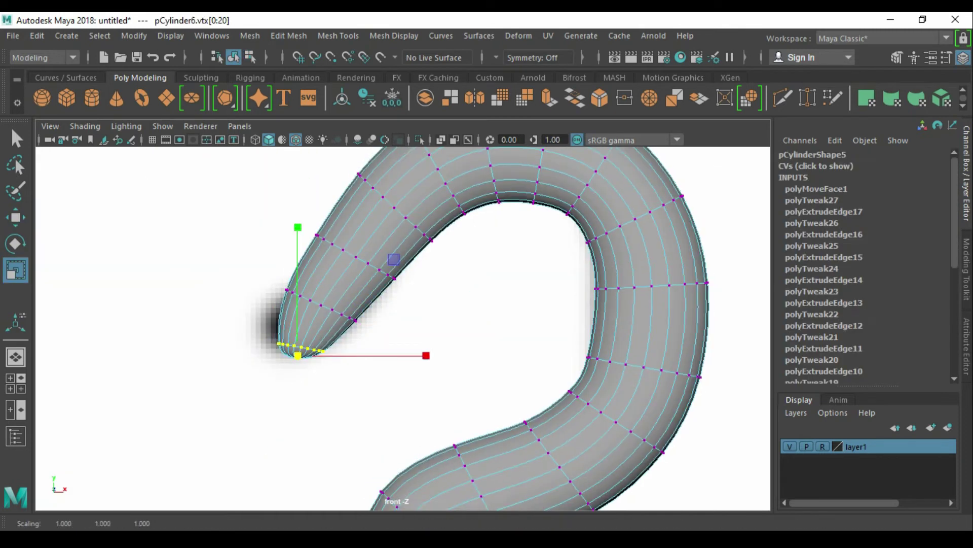
- Taper the tip by scaling it down with a small Soft Select falloff
{"action": "key", "text": "w"}
{"action": "key", "text": "ctrl+z"}
{"action": "key", "text": "ctrl+z"}
{"action": "key", "text": "ctrl+z"}
{"action": "key", "text": "ctrl+z"}
{"action": "key", "text": "ctrl+z"}
{"action": "key", "text": "ctrl+z"}
{"action": "key", "text": "ctrl+z"}
{"action": "key", "text": "b"}
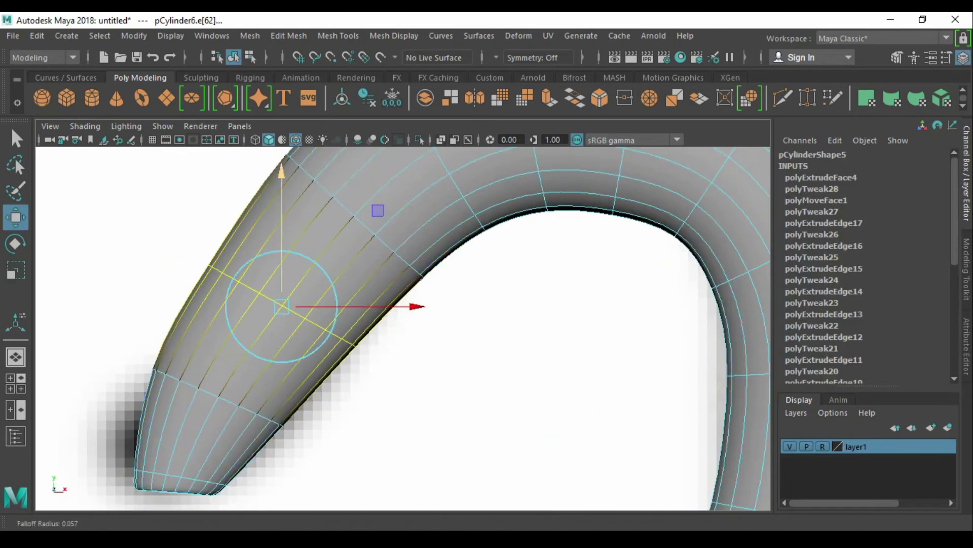
{"action": "middle_click_drag", "start_coordinate": [386, 203], "coordinate": [355, 203]}
{"action": "key", "text": "r"}
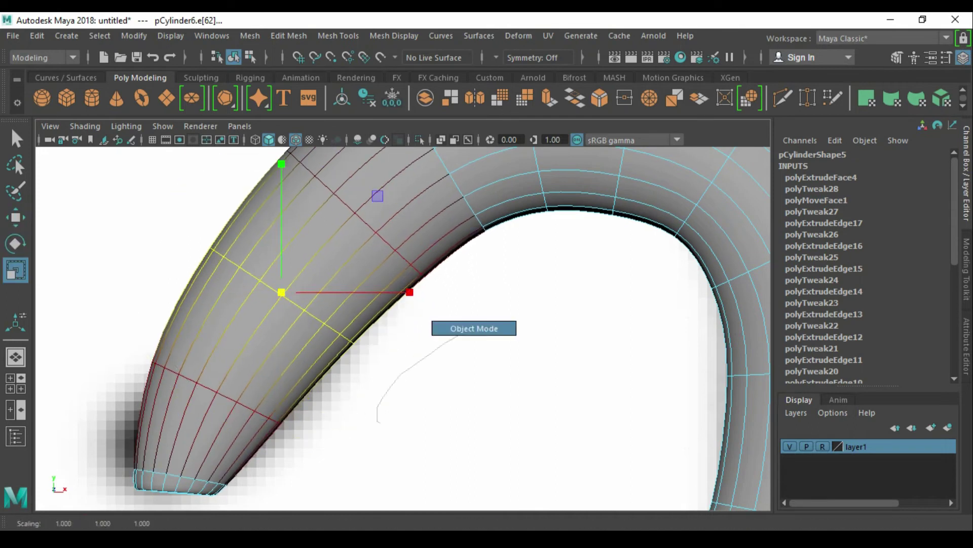
- Move the 0.174-scaled hook sideways to X -0.513 toward the pulley block
{"action": "key", "text": "F8"}
{"action": "key", "text": "f"}
{"action": "key", "text": "ctrl+z"}
{"action": "key", "text": "ctrl+z"}
{"action": "key", "text": "ctrl+z"}
{"action": "key", "text": "w"}
{"action": "key", "text": "ctrl+z"}
- Scale the hook to 0.33 and place it at X -1.059, Y 4.61 above the pulley block
{"action": "scroll", "coordinate": [360, 373], "scroll_direction": "up", "scroll_amount": 2}
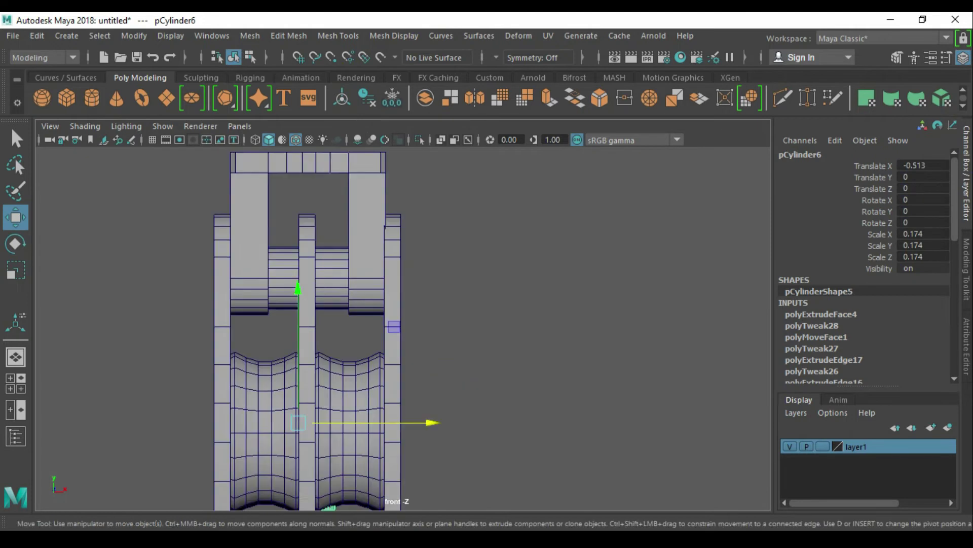
{"action": "left_click_drag", "start_coordinate": [494, 460], "coordinate": [527, 461]}
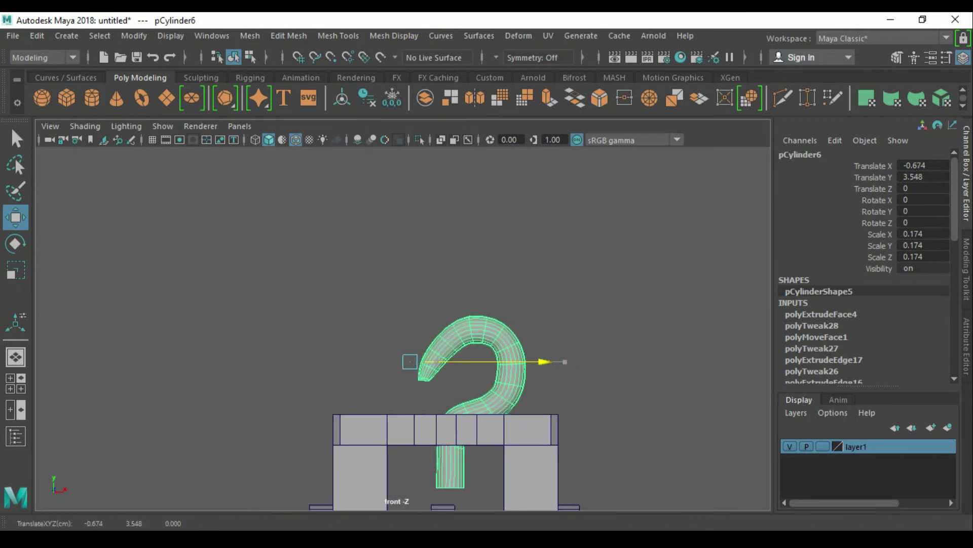
{"action": "mouse_move", "coordinate": [311, 355]}
{"action": "left_mouse_down"}
{"action": "mouse_move", "coordinate": [310, 243]}
{"action": "mouse_move", "coordinate": [344, 272]}
{"action": "left_mouse_up"}
{"action": "key", "text": "r"}
{"action": "key", "text": "w"}
{"action": "left_click_drag", "start_coordinate": [446, 279], "coordinate": [434, 279]}
{"action": "left_click_drag", "start_coordinate": [300, 213], "coordinate": [300, 147]}
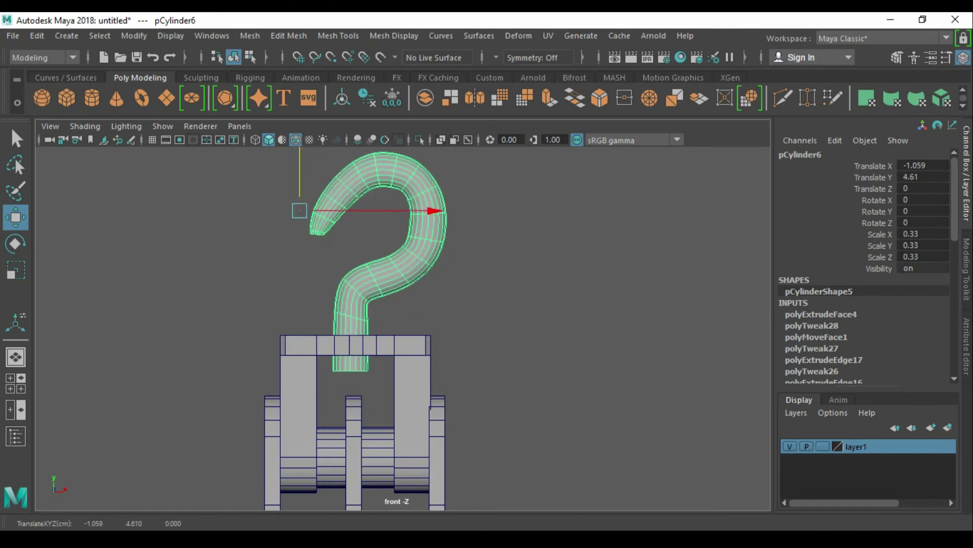
{"action": "scroll", "coordinate": [403, 314], "scroll_direction": "up", "scroll_amount": 5}
- Shift edge loops along the hook tube with soft selection falloff
{"action": "key", "text": "F10"}
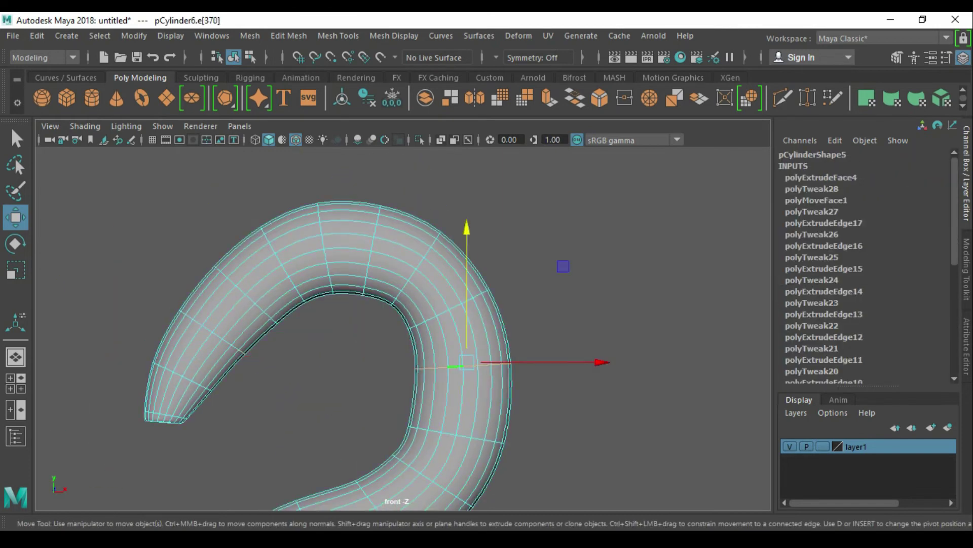
{"action": "double_click", "coordinate": [469, 364]}
{"action": "key", "text": "b"}
{"action": "middle_click_drag", "start_coordinate": [566, 266], "coordinate": [572, 183], "text": "alt"}
{"action": "double_click", "coordinate": [444, 394]}
{"action": "key", "text": "e"}
{"action": "key", "text": "w"}
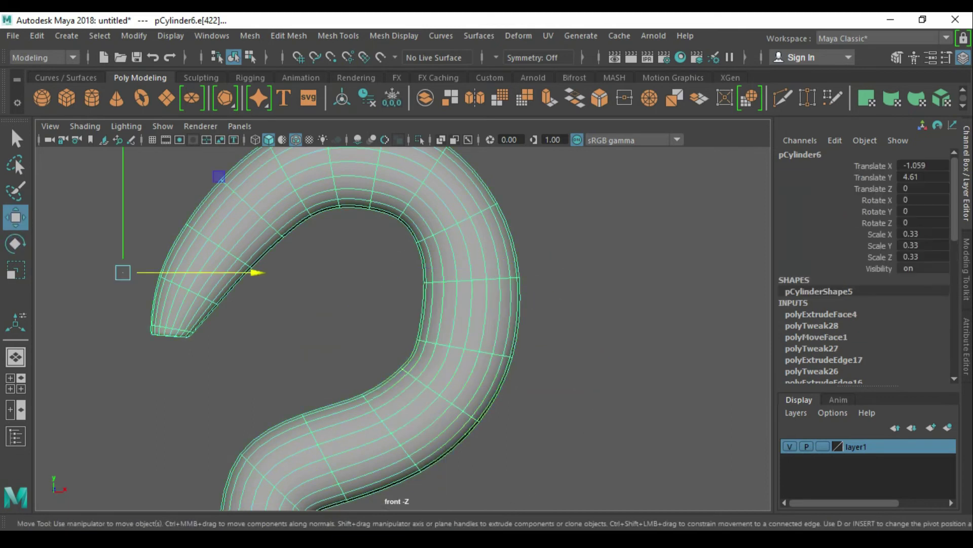
- Reselect the whole hook and check it from perspective and front views
{"action": "key", "text": "F8"}
{"action": "key", "text": "Escape"}
{"action": "scroll", "coordinate": [401, 325], "scroll_direction": "down", "scroll_amount": 5}
{"action": "left_click_drag", "start_coordinate": [391, 260], "coordinate": [489, 391]}
{"action": "left_click_drag", "start_coordinate": [406, 325], "coordinate": [456, 329], "text": "alt"}
{"action": "key", "text": "space"}
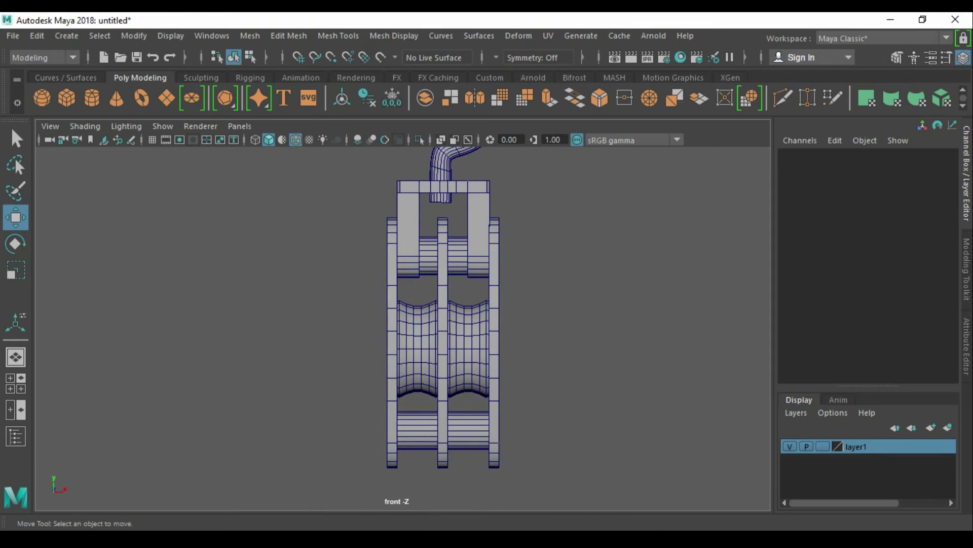
- Create an eight-sided cylinder turned on its side and shrunk to nut size
{"action": "mouse_move", "coordinate": [562, 230]}
{"action": "right_mouse_down", "text": "shift"}
{"action": "mouse_move", "coordinate": [611, 248]}
{"action": "mouse_move", "coordinate": [486, 229]}
{"action": "right_mouse_up", "text": "shift"}
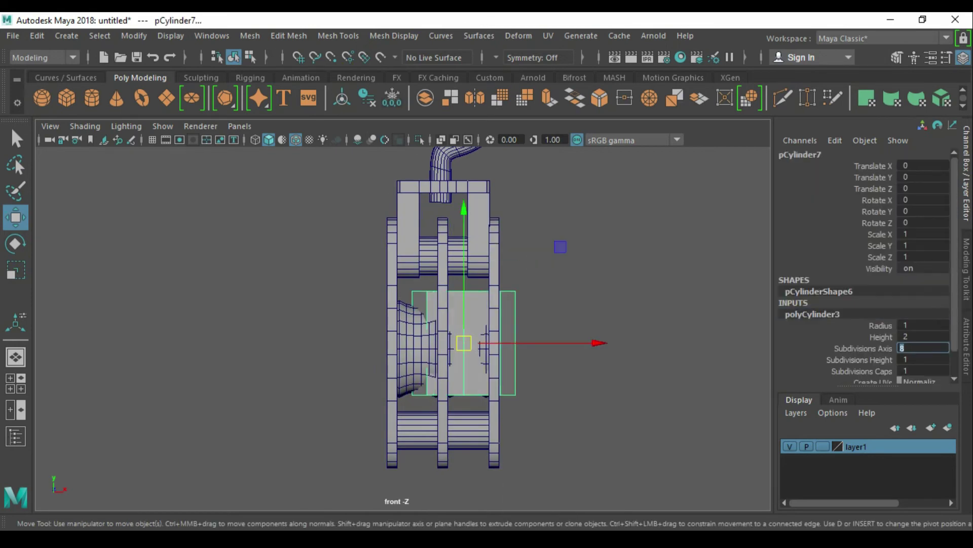
{"action": "key", "text": "Return"}
{"action": "key", "text": "e"}
{"action": "left_click_drag", "start_coordinate": [572, 343], "coordinate": [464, 234]}
{"action": "key", "text": "w"}
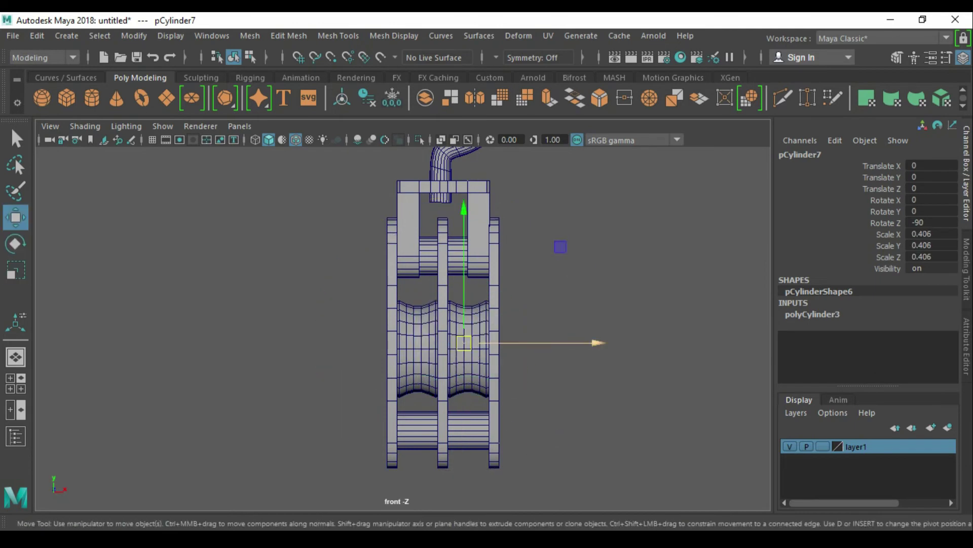
- Adjust the nut's left-side vertices and check its fit beside the plate in wireframe
{"action": "scroll", "coordinate": [328, 337], "scroll_direction": "up", "scroll_amount": 5}
{"action": "key", "text": "F9"}
{"action": "left_click_drag", "start_coordinate": [344, 283], "coordinate": [375, 415]}
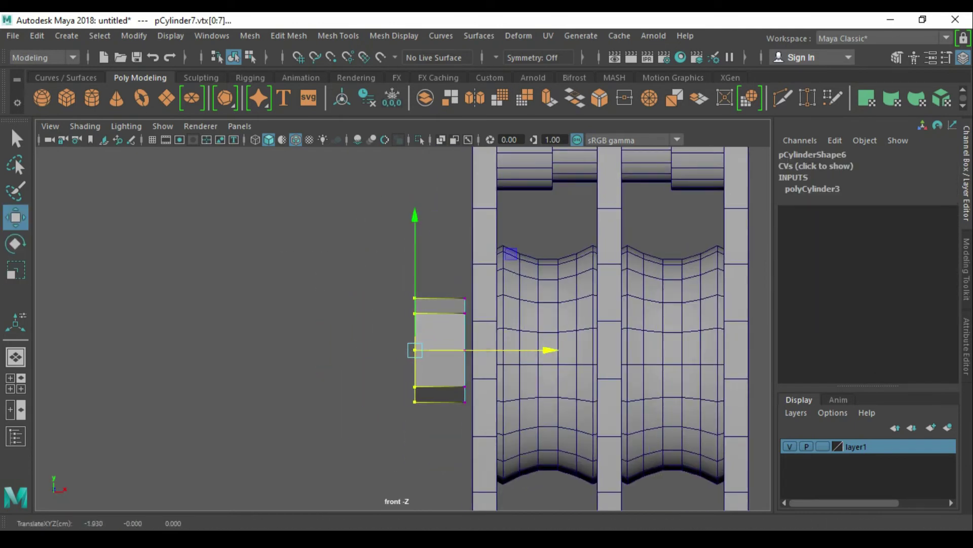
{"action": "key", "text": "F8"}
{"action": "left_click_drag", "start_coordinate": [406, 330], "coordinate": [456, 314], "text": "alt"}
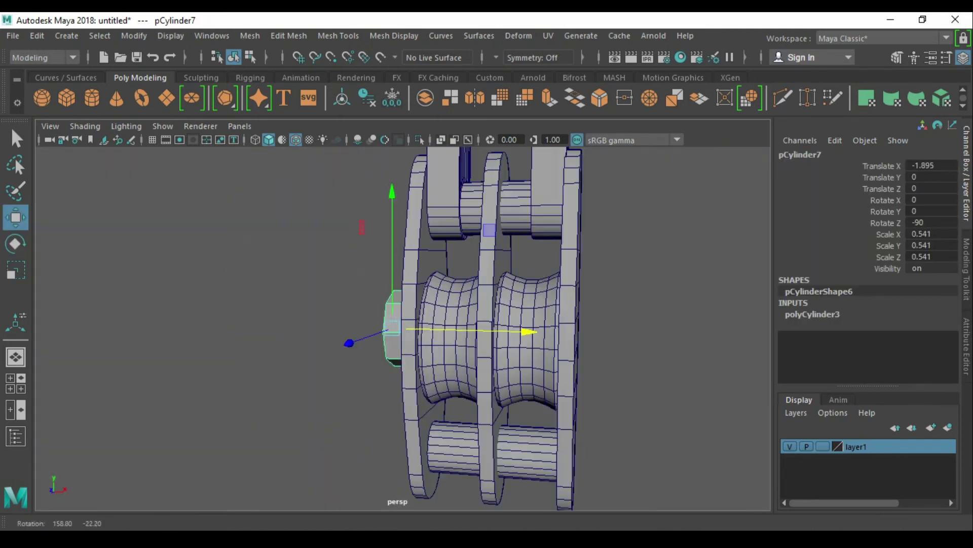
{"action": "key", "text": "4"}
{"action": "scroll", "coordinate": [322, 291], "scroll_direction": "up", "scroll_amount": 3}
{"action": "scroll", "coordinate": [308, 280], "scroll_direction": "down", "scroll_amount": 2}
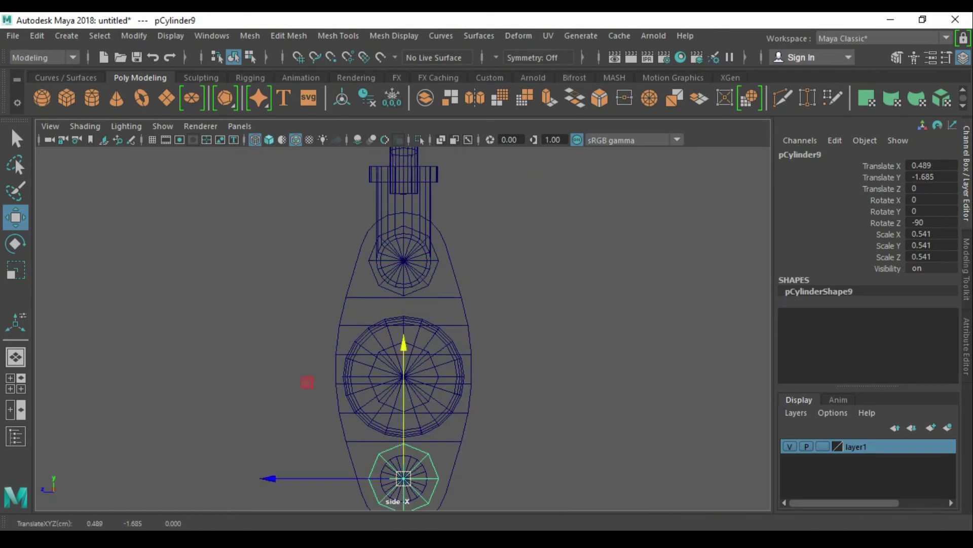
{"action": "key", "text": "5"}
{"action": "left_click_drag", "start_coordinate": [306, 382], "coordinate": [354, 355], "text": "alt"}
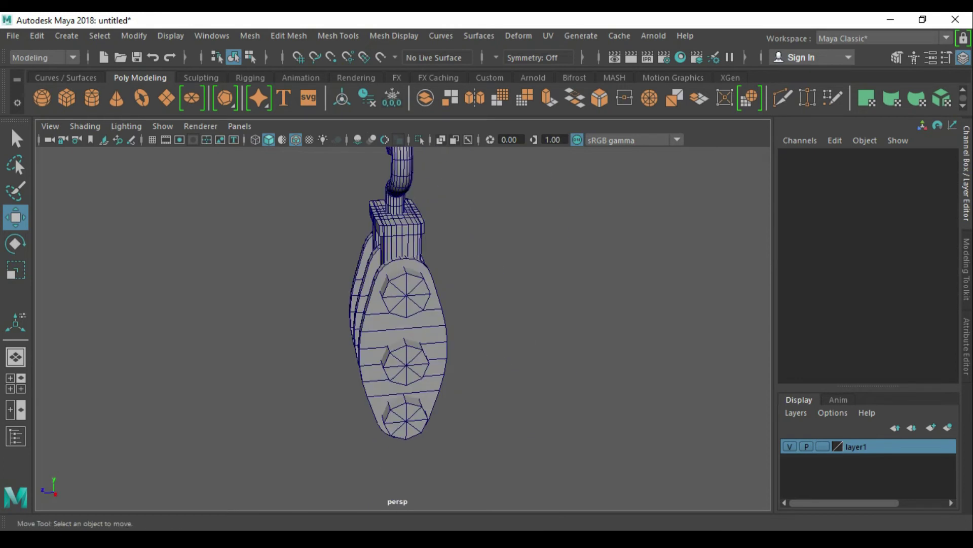
{"action": "scroll", "coordinate": [396, 305], "scroll_direction": "down", "scroll_amount": 3}
- Clone the nut to the opposite side of the axle
{"action": "left_click", "coordinate": [467, 339]}
{"action": "mouse_move", "coordinate": [557, 327]}
{"action": "left_mouse_down", "text": "shift"}
{"action": "mouse_move", "coordinate": [441, 327]}
{"action": "mouse_move", "coordinate": [355, 406]}
{"action": "left_mouse_up", "text": "shift"}
{"action": "key", "text": "4"}
{"action": "key", "text": "5"}
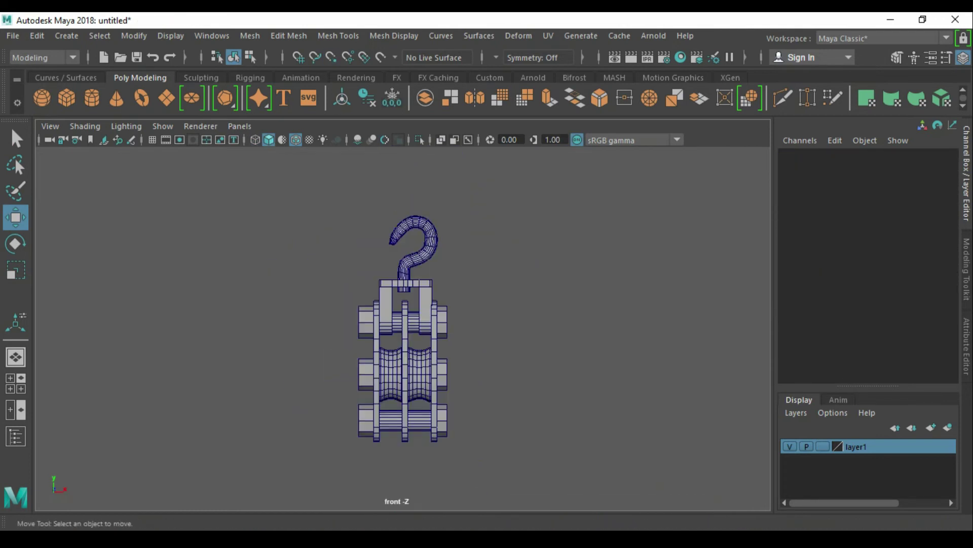
{"action": "left_click_drag", "start_coordinate": [406, 304], "coordinate": [456, 304], "text": "alt"}
- Adjust the selected hook faces and an edge with Transform Component
{"action": "right_click", "coordinate": [562, 223], "text": "shift"}
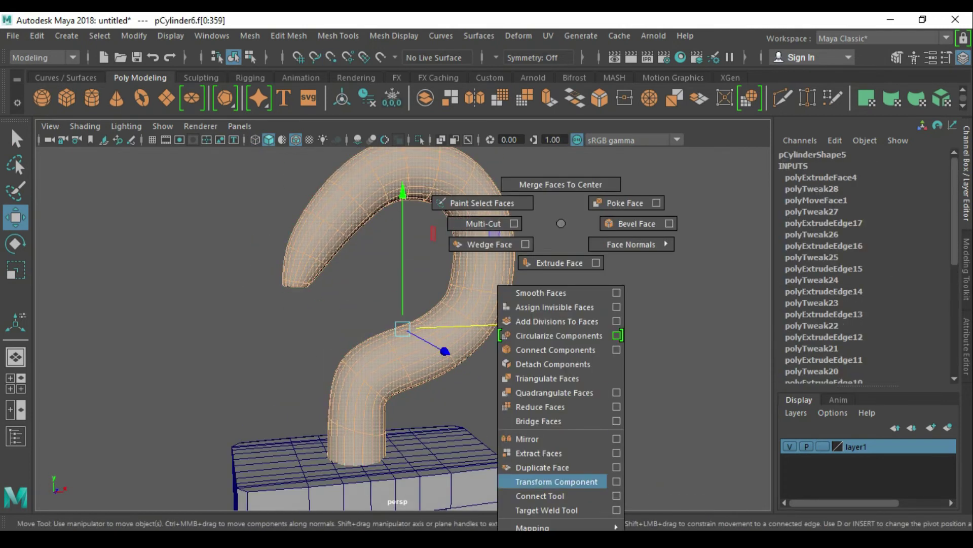
{"action": "left_click", "coordinate": [557, 481]}
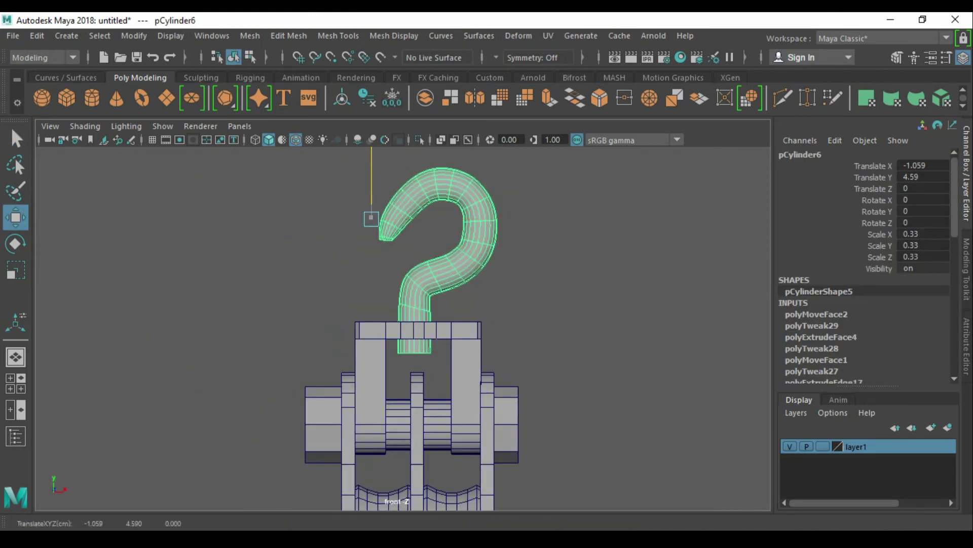
{"action": "left_click", "coordinate": [515, 287]}
{"action": "key", "text": "w"}
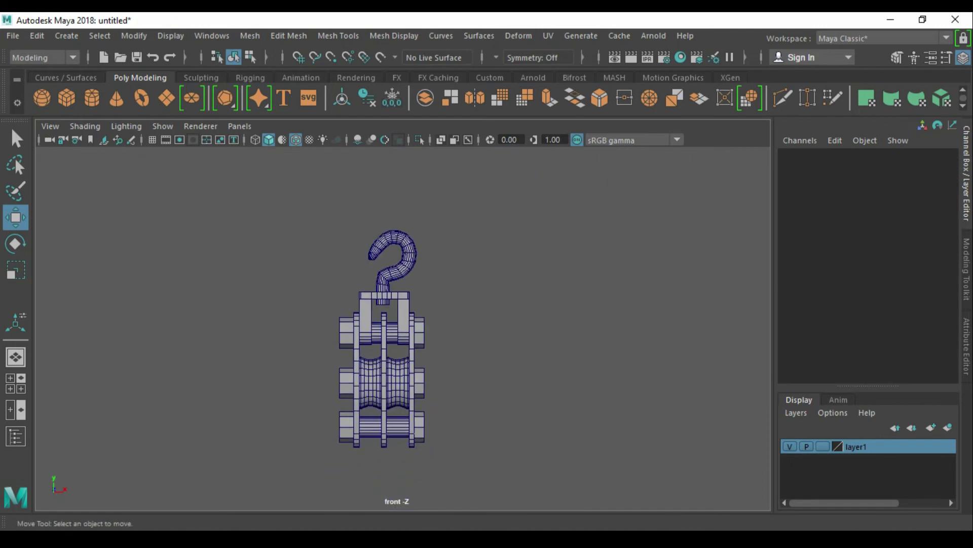
{"action": "key", "text": "q"}
- Save the scene as old pully inside the old pully folder on the Desktop
{"action": "key", "text": "ctrl+s"}
{"action": "double_click", "coordinate": [304, 207]}
{"action": "type", "text": "pully"}
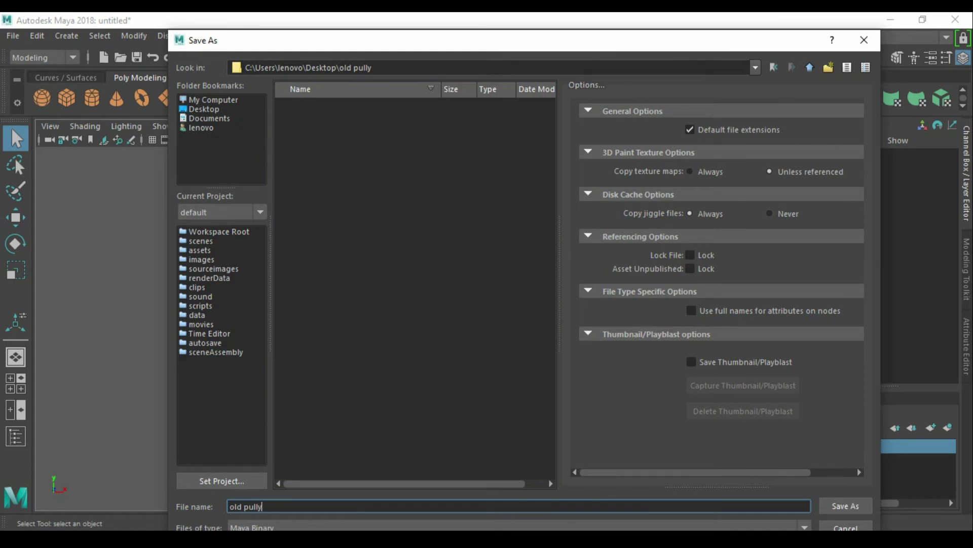
{"action": "key", "text": "Return"}
- Create a new cylinder, then select the pulley frame
{"action": "mouse_move", "coordinate": [576, 224]}
{"action": "right_mouse_down", "text": "shift"}
{"action": "mouse_move", "coordinate": [502, 221]}
{"action": "mouse_move", "coordinate": [558, 193]}
{"action": "right_mouse_up", "text": "shift"}
{"action": "key", "text": "e"}
{"action": "scroll", "coordinate": [402, 330], "scroll_direction": "up", "scroll_amount": 3}
{"action": "key", "text": "q"}
{"action": "left_click", "coordinate": [364, 259]}
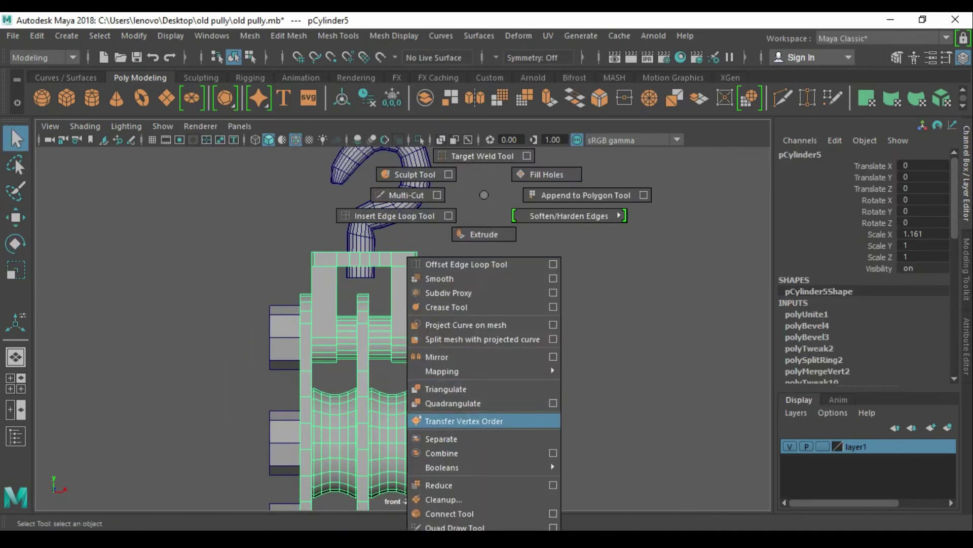
- Stretch the bottom axle through the nuts and move a copy up to the top axle
{"action": "scroll", "coordinate": [364, 284], "scroll_direction": "down", "scroll_amount": 2}
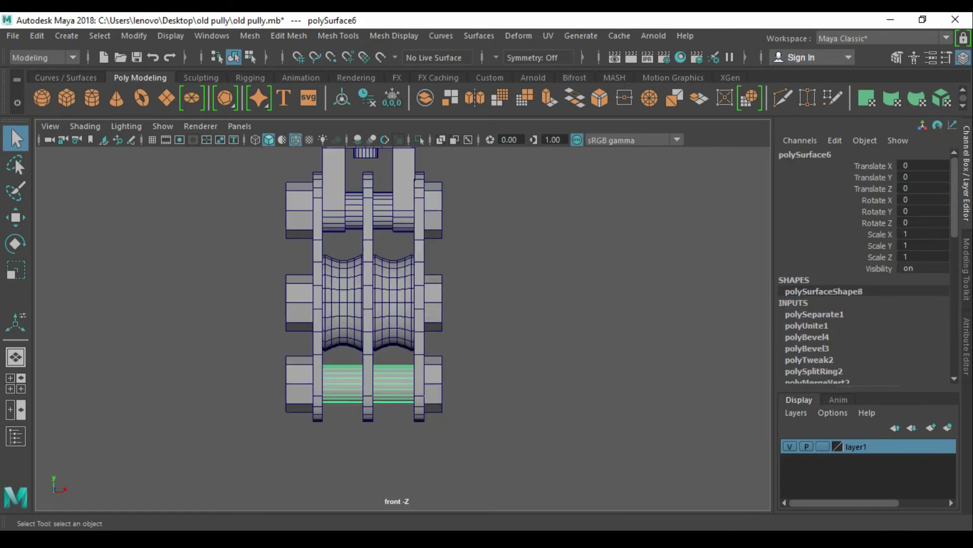
{"action": "key", "text": "r"}
{"action": "key", "text": "ctrl+z"}
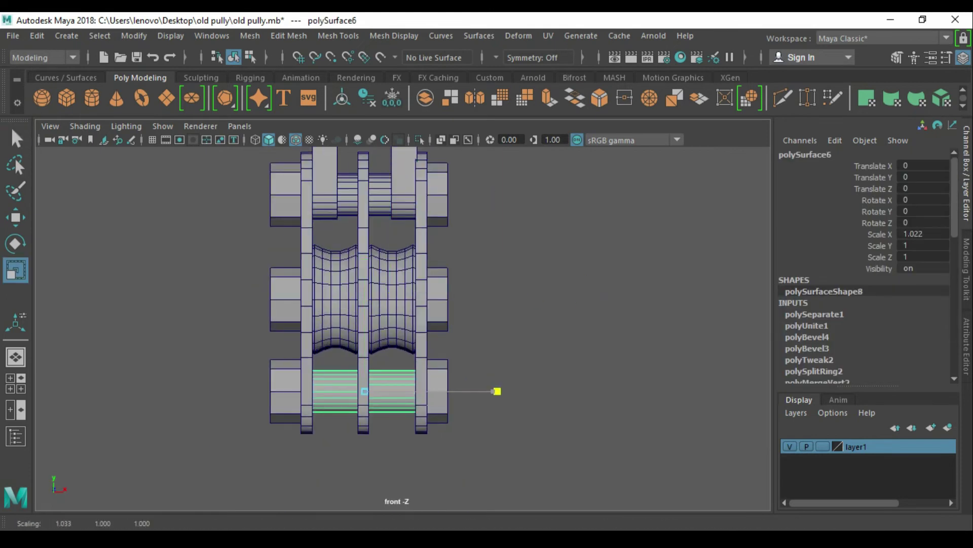
{"action": "left_click_drag", "start_coordinate": [591, 391], "coordinate": [596, 391]}
{"action": "key", "text": "w"}
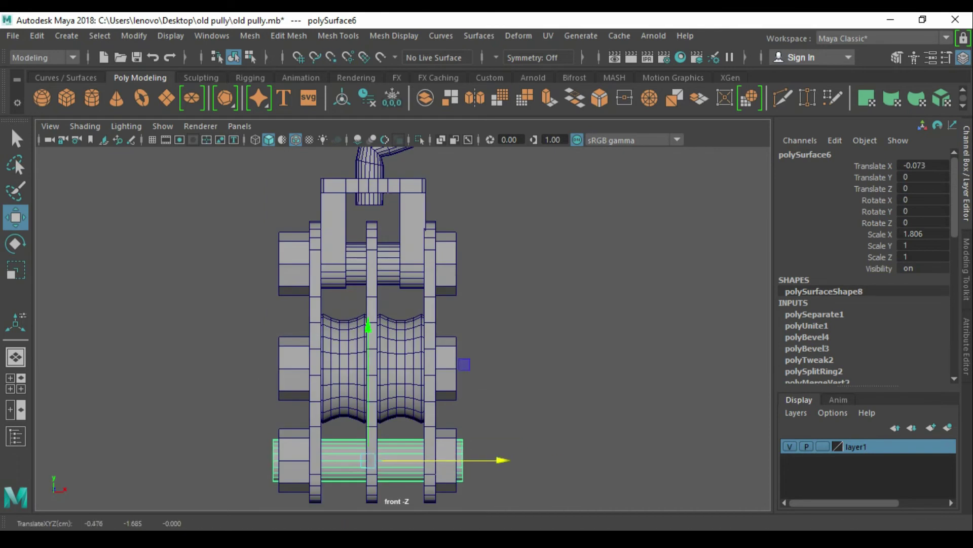
{"action": "key", "text": "ctrl+d"}
{"action": "left_click_drag", "start_coordinate": [369, 385], "coordinate": [368, 185]}
- Undo the axle copy and step back through the history to the hook's earlier edits
{"action": "key", "text": "space"}
{"action": "left_click", "coordinate": [428, 355]}
{"action": "key", "text": "ctrl+z"}
{"action": "key", "text": "ctrl+z"}
{"action": "key", "text": "ctrl+z"}
{"action": "key", "text": "ctrl+z"}
{"action": "key", "text": "ctrl+z"}
{"action": "key", "text": "ctrl+z"}
{"action": "key", "text": "ctrl+z"}
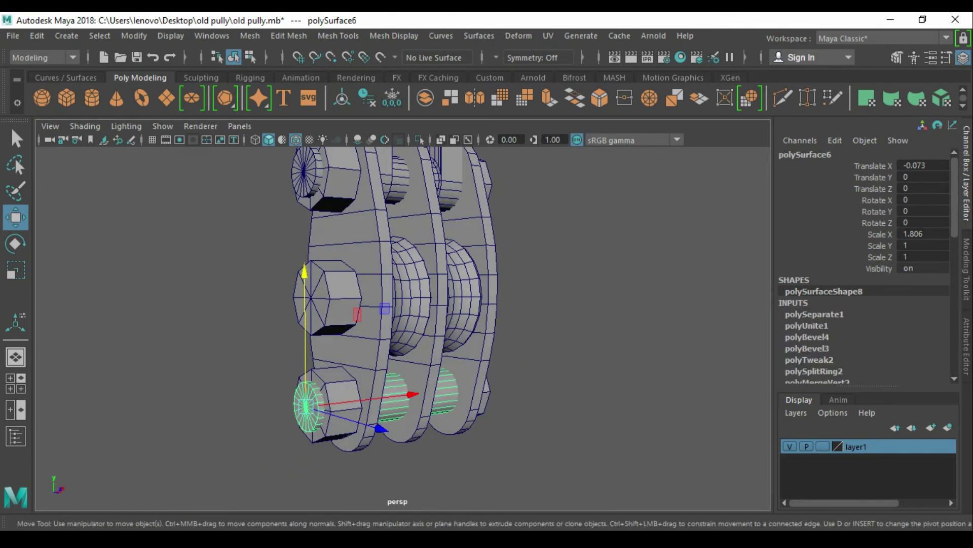
{"action": "key", "text": "ctrl+z"}
{"action": "key", "text": "ctrl+z"}
{"action": "key", "text": "ctrl+z"}
{"action": "key", "text": "ctrl+z"}
{"action": "key", "text": "ctrl+z"}
{"action": "key", "text": "ctrl+z"}
{"action": "key", "text": "ctrl+z"}
{"action": "key", "text": "ctrl+z"}
{"action": "key", "text": "ctrl+z"}
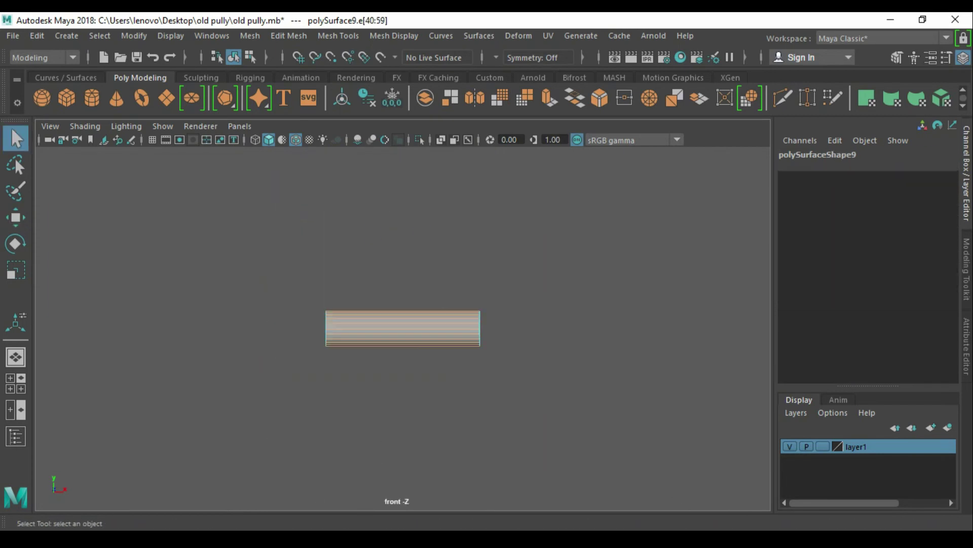
{"action": "key", "text": "ctrl+z"}
{"action": "key", "text": "ctrl+z"}
{"action": "key", "text": "ctrl+z"}
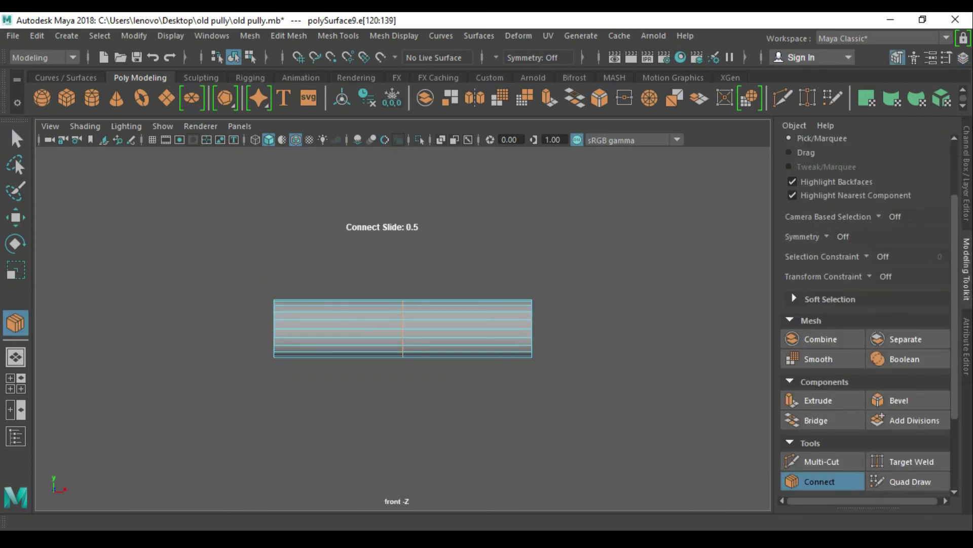
{"action": "key", "text": "ctrl+z"}
{"action": "key", "text": "ctrl+z"}
{"action": "key", "text": "ctrl+z"}
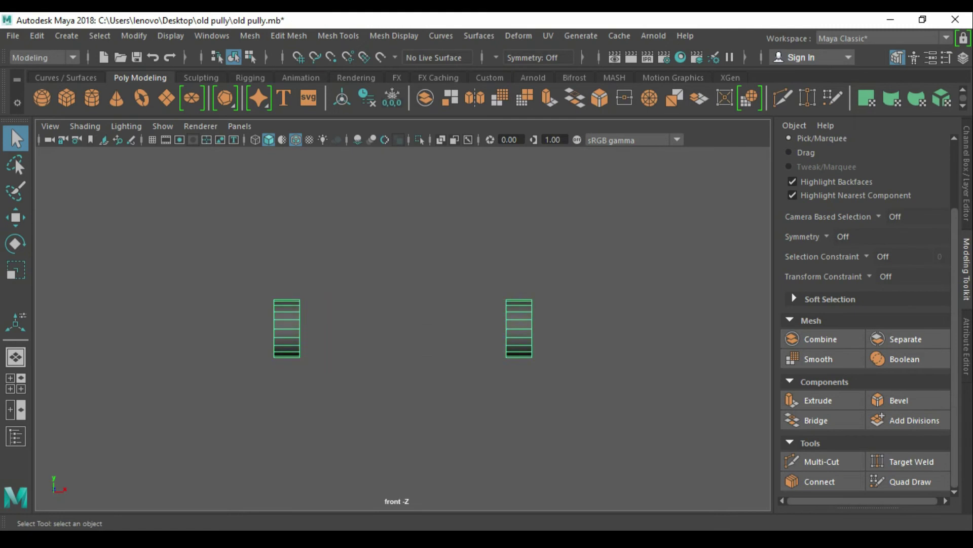
{"action": "key", "text": "ctrl+z"}
{"action": "key", "text": "ctrl+z"}
{"action": "key", "text": "ctrl+z"}
{"action": "key", "text": "ctrl+z"}
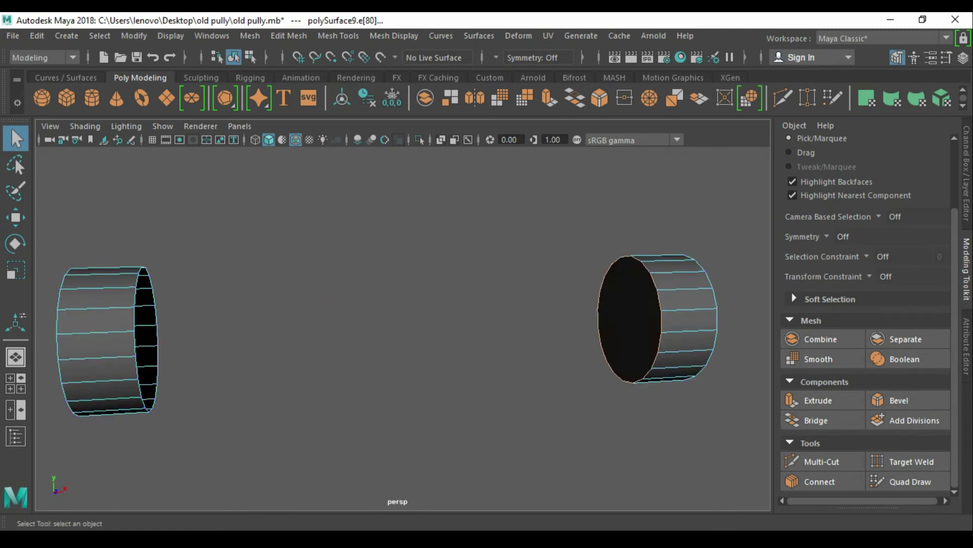
{"action": "key", "text": "ctrl+z"}
{"action": "key", "text": "ctrl+z"}
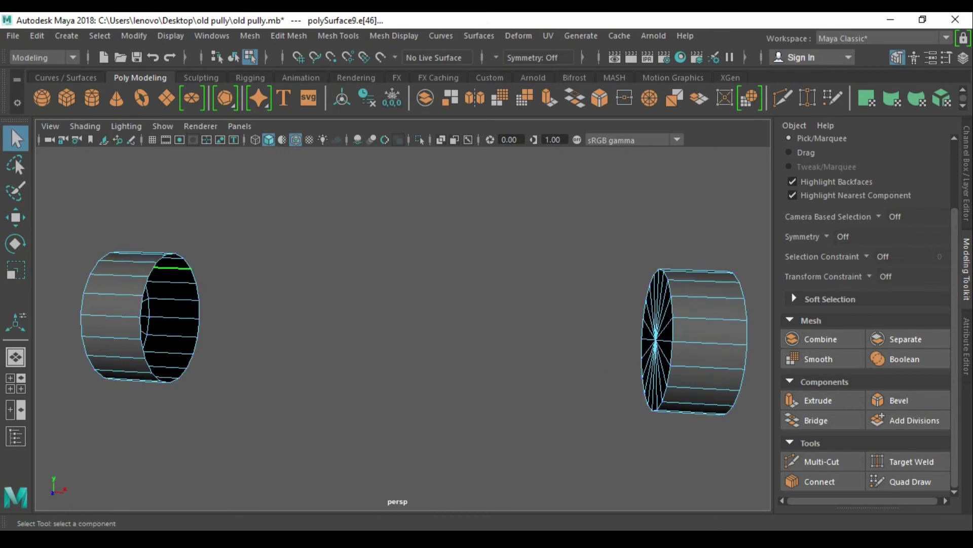
{"action": "key", "text": "ctrl+z"}
{"action": "key", "text": "ctrl+z"}
{"action": "key", "text": "ctrl+z"}
{"action": "key", "text": "ctrl+z"}
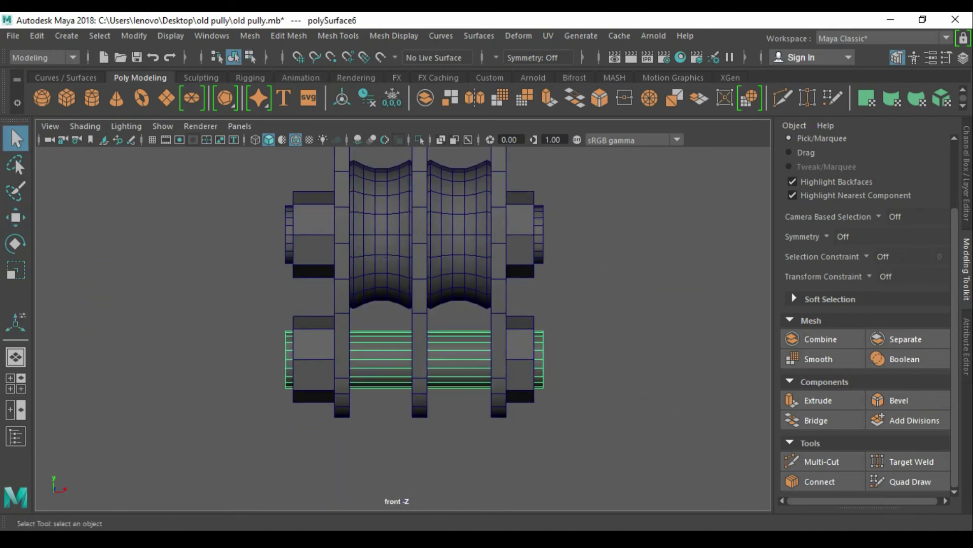
{"action": "key", "text": "ctrl+z"}
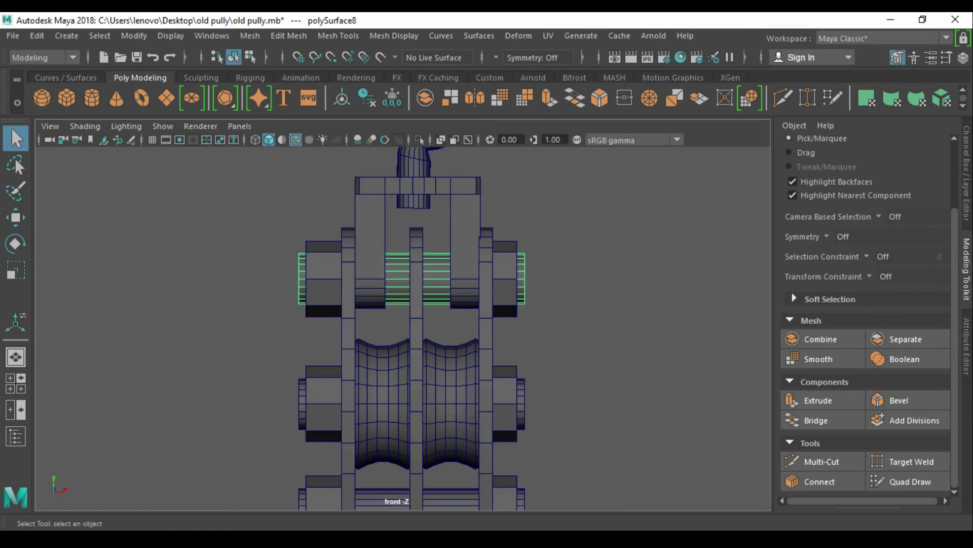
{"action": "key", "text": "ctrl+z"}
{"action": "key", "text": "ctrl+z"}
{"action": "key", "text": "ctrl+z"}
{"action": "key", "text": "ctrl+z"}
{"action": "key", "text": "ctrl+z"}
{"action": "key", "text": "ctrl+z"}
{"action": "key", "text": "ctrl+z"}
{"action": "key", "text": "ctrl+z"}
{"action": "key", "text": "ctrl+z"}
{"action": "key", "text": "ctrl+z"}
{"action": "key", "text": "ctrl+z"}
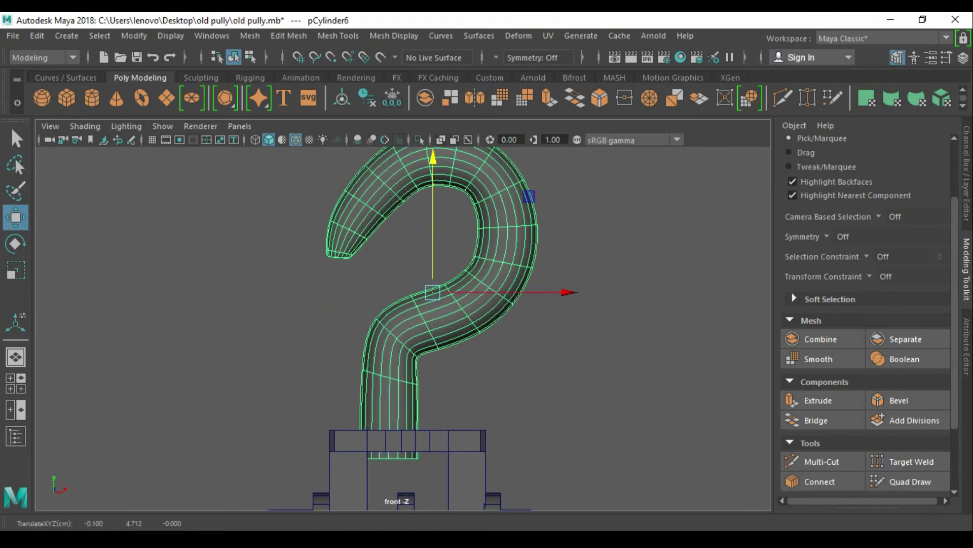
{"action": "key", "text": "ctrl+z"}
{"action": "key", "text": "ctrl+z"}
{"action": "key", "text": "ctrl+z"}
{"action": "key", "text": "ctrl+z"}
{"action": "key", "text": "ctrl+z"}
{"action": "key", "text": "ctrl+z"}
{"action": "key", "text": "ctrl+z"}
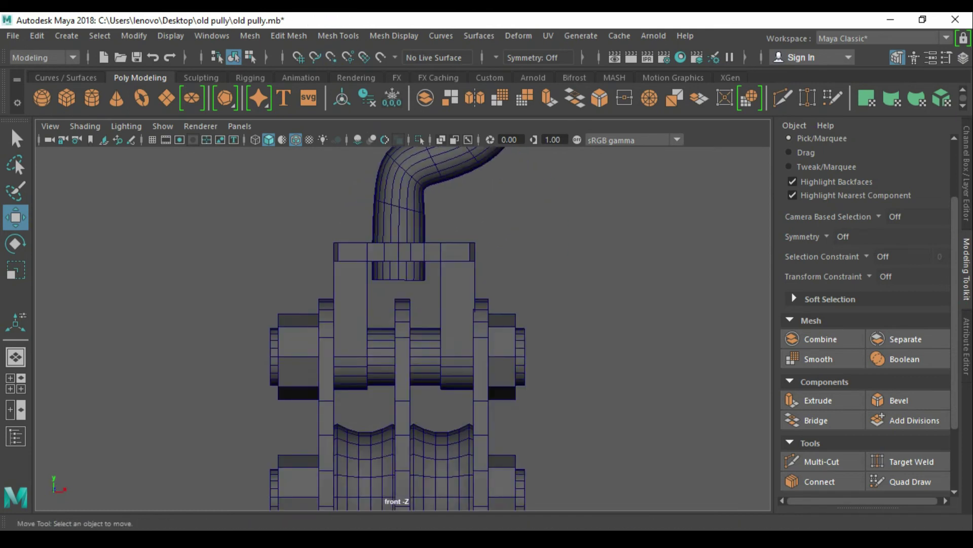
{"action": "key", "text": "ctrl+z"}
{"action": "key", "text": "ctrl+z"}
{"action": "key", "text": "ctrl+z"}
{"action": "key", "text": "ctrl+z"}
{"action": "key", "text": "ctrl+z"}
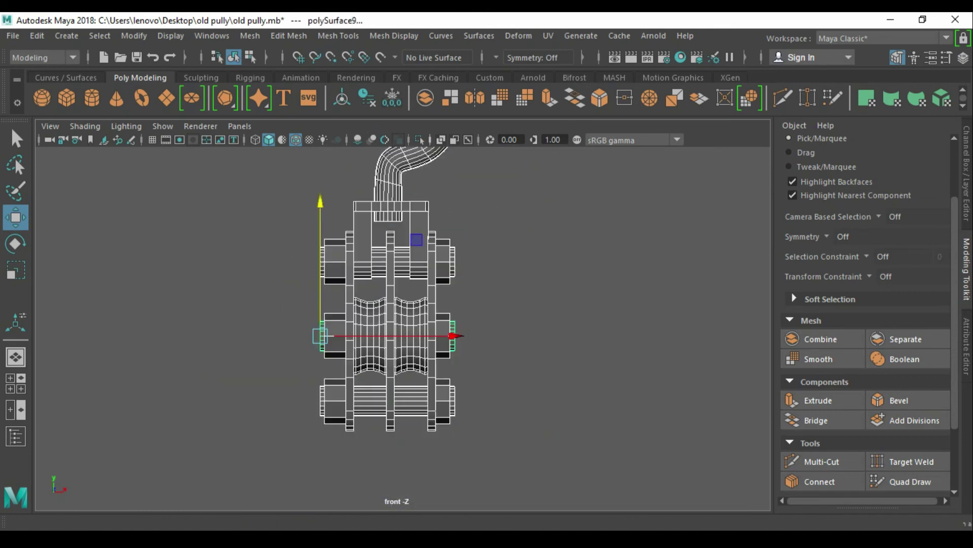
{"action": "key", "text": "ctrl+z"}
- Select the vertices on the model's right half for moving
{"action": "left_click_drag", "start_coordinate": [481, 170], "coordinate": [526, 369]}
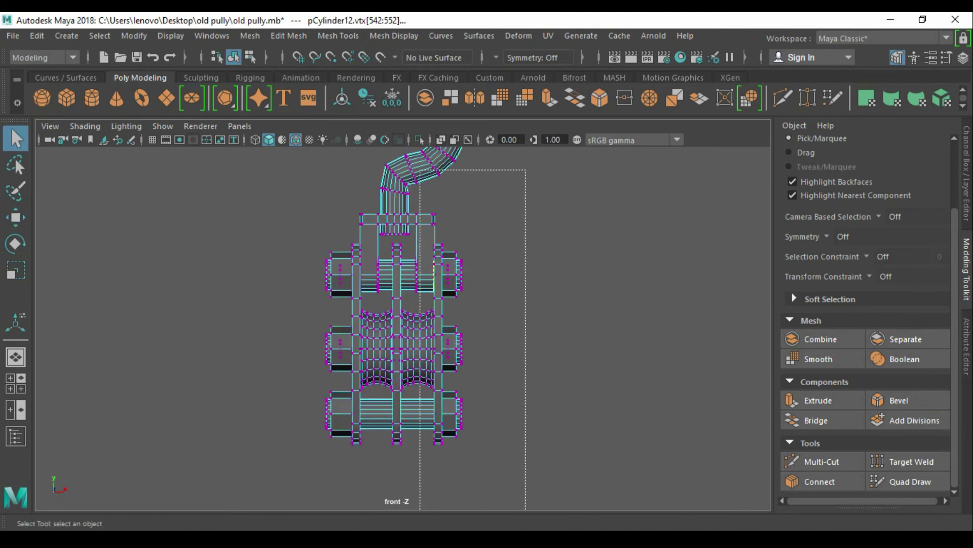
{"action": "left_click_drag", "start_coordinate": [526, 507], "coordinate": [526, 509]}
{"action": "key", "text": "w"}
{"action": "scroll", "coordinate": [401, 333], "scroll_direction": "up", "scroll_amount": 2}
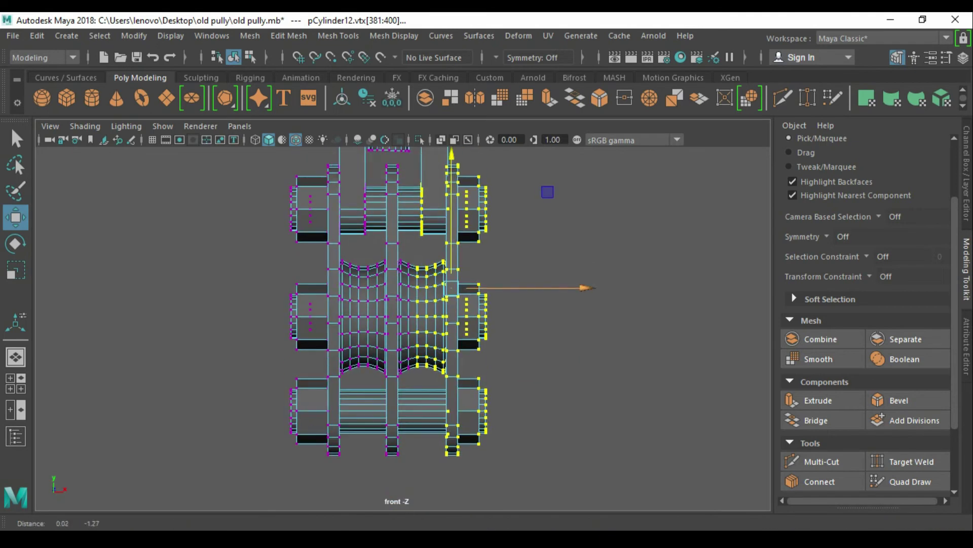
{"action": "scroll", "coordinate": [546, 158], "scroll_direction": "up", "scroll_amount": 2}
{"action": "scroll", "coordinate": [545, 159], "scroll_direction": "up", "scroll_amount": 2}
{"action": "scroll", "coordinate": [545, 159], "scroll_direction": "up", "scroll_amount": 3}
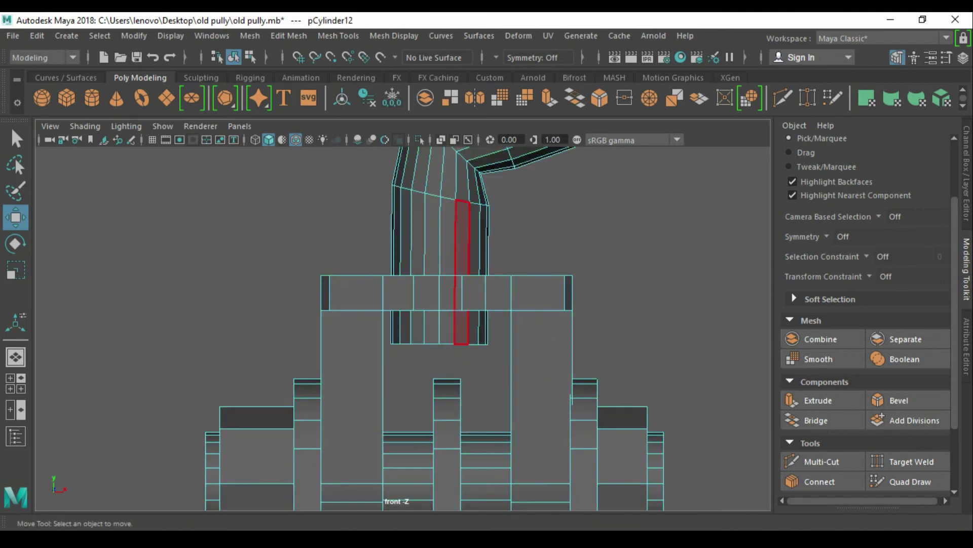
- Select the whole mesh, save the scene and save the new layer named midpoly
{"action": "key", "text": "ctrl+F11"}
{"action": "key", "text": "f"}
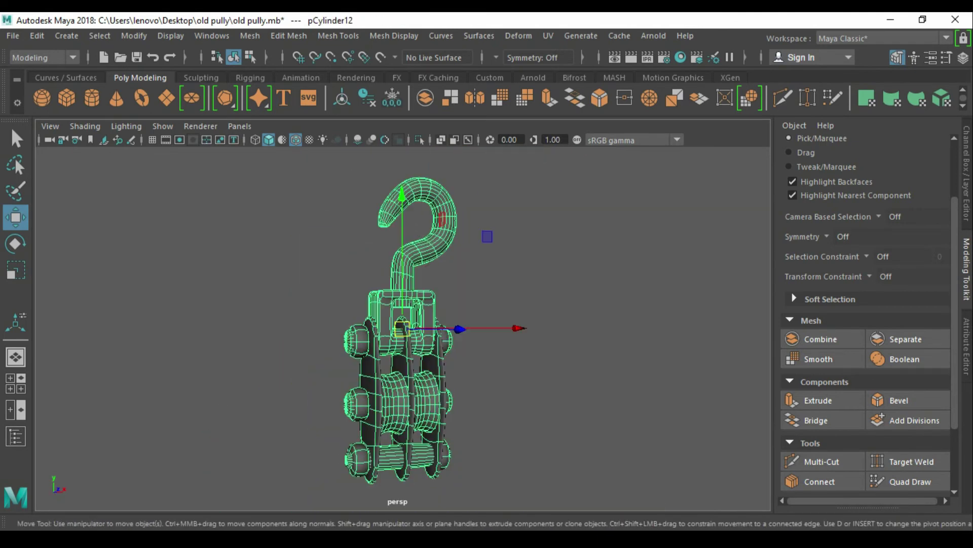
{"action": "key", "text": "q"}
{"action": "key", "text": "ctrl+s"}
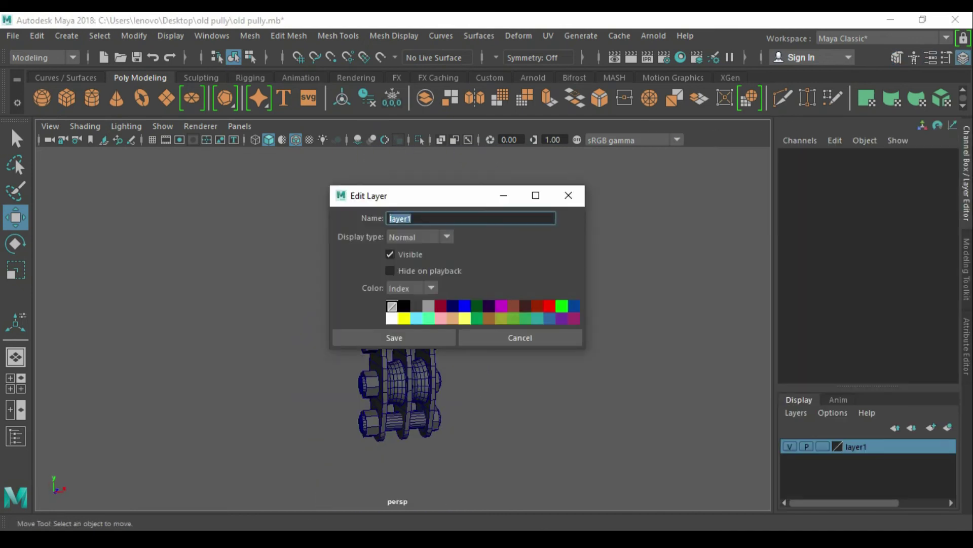
{"action": "type", "text": "midpoly"}
{"action": "left_click", "coordinate": [394, 337]}
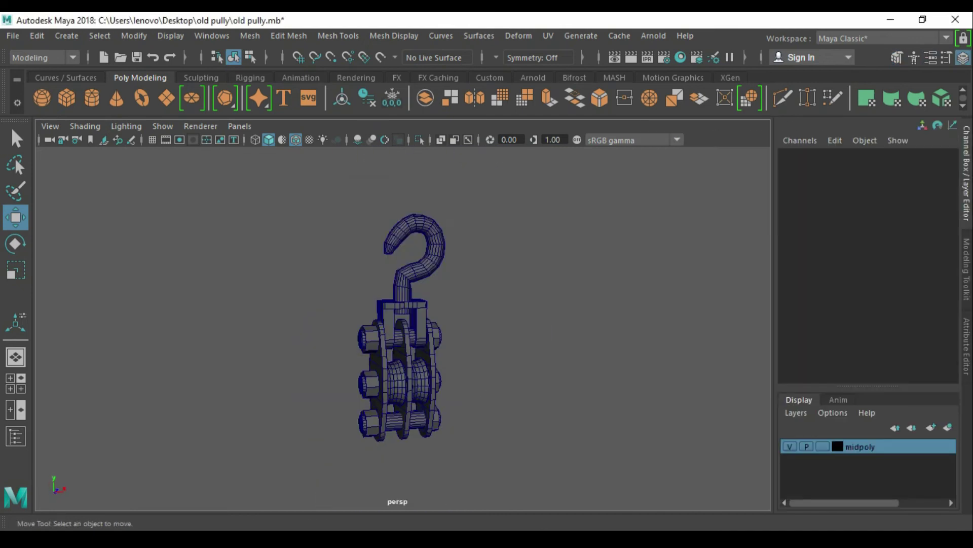
{"action": "left_click", "coordinate": [401, 396]}
{"action": "right_click", "coordinate": [862, 446]}
- Clear the selection and save the duplicate's new layer as highpoly
{"action": "key", "text": "Escape"}
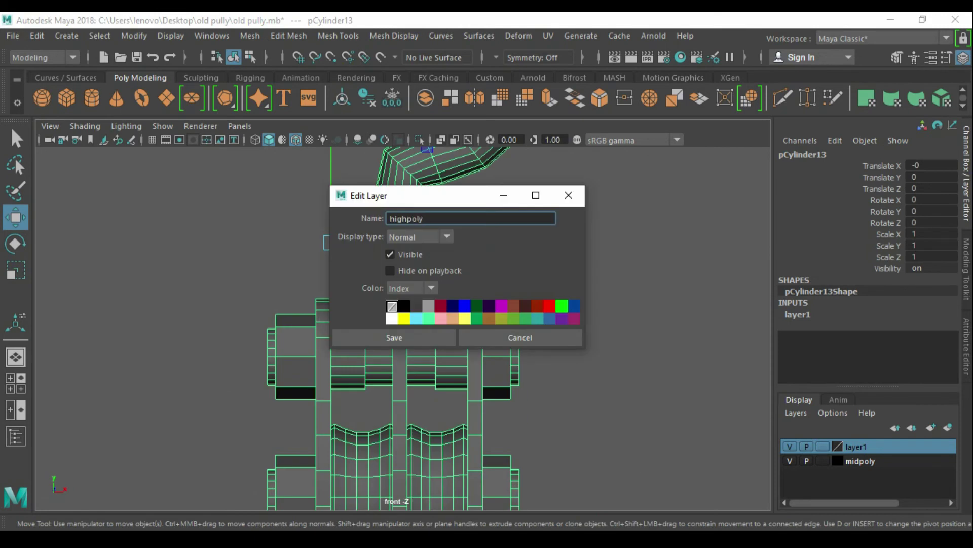
{"action": "left_click", "coordinate": [394, 337]}
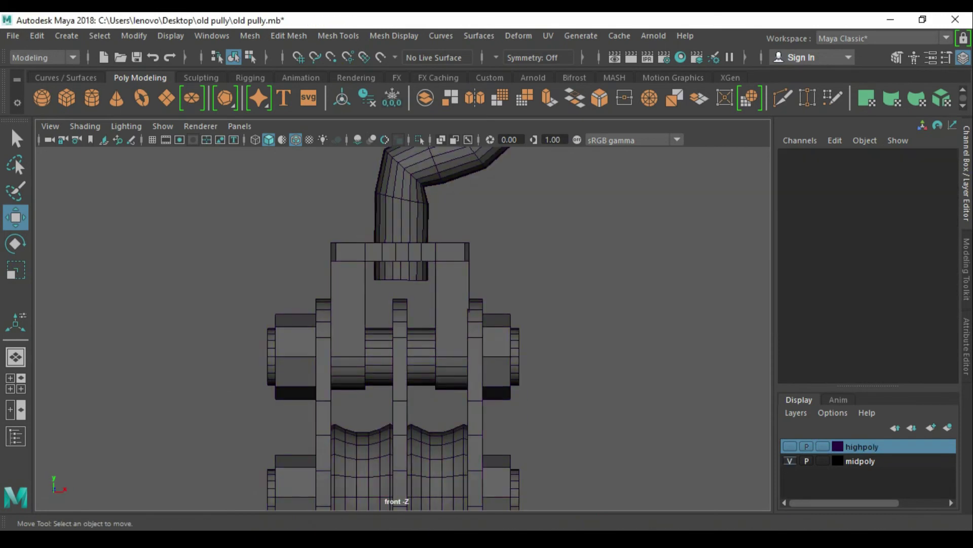
- Separate the pulley mesh into parts, isolate a side plate and cut a new edge
{"action": "right_click", "coordinate": [547, 195], "text": "shift"}
{"action": "right_click_drag", "start_coordinate": [547, 194], "coordinate": [502, 438], "text": "shift"}
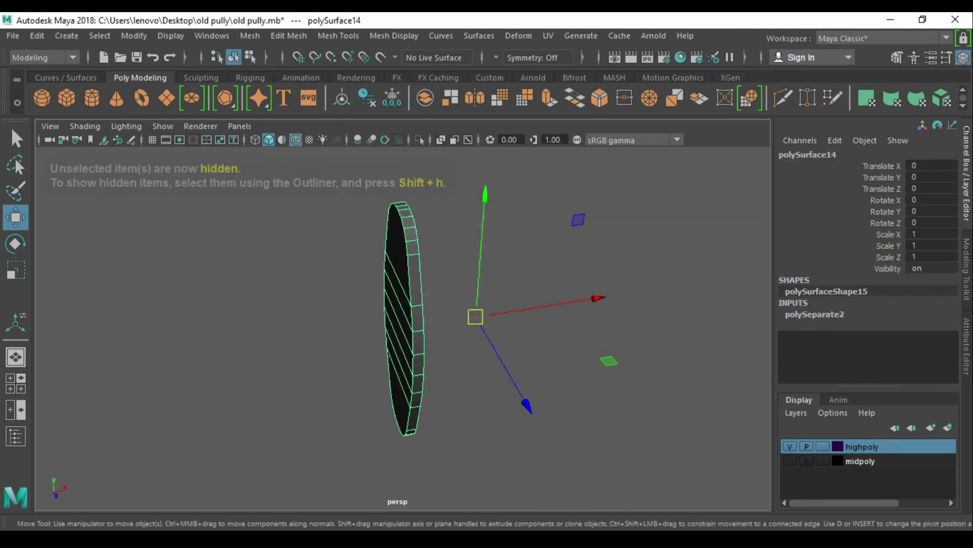
{"action": "key", "text": "ctrl+1"}
{"action": "key", "text": "f"}
{"action": "left_click", "coordinate": [16, 137]}
{"action": "left_click", "coordinate": [381, 263]}
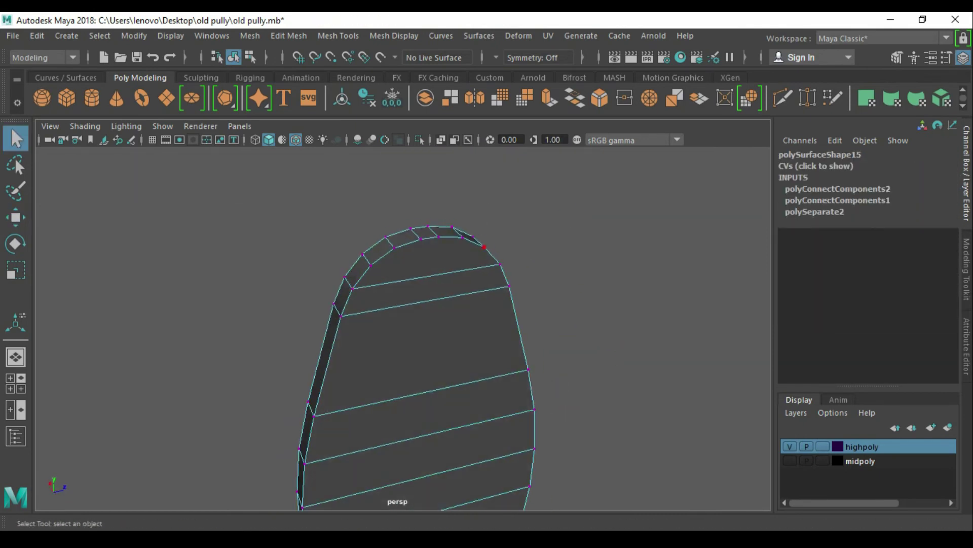
- Extrude the plate's faces and join two rim vertices with an edge
{"action": "left_click_drag", "start_coordinate": [416, 314], "coordinate": [390, 309], "text": "alt"}
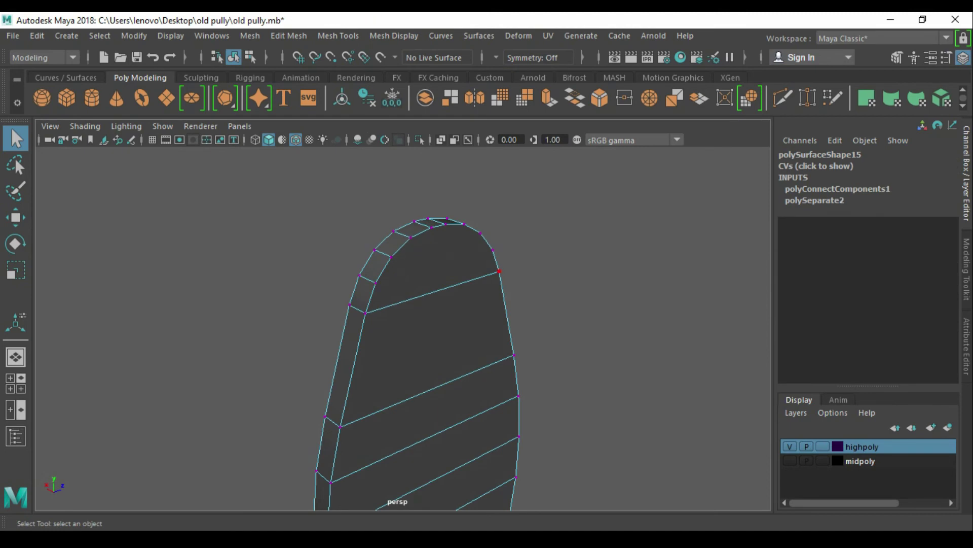
{"action": "key", "text": "F11"}
{"action": "key", "text": "f"}
{"action": "key", "text": "ctrl+e"}
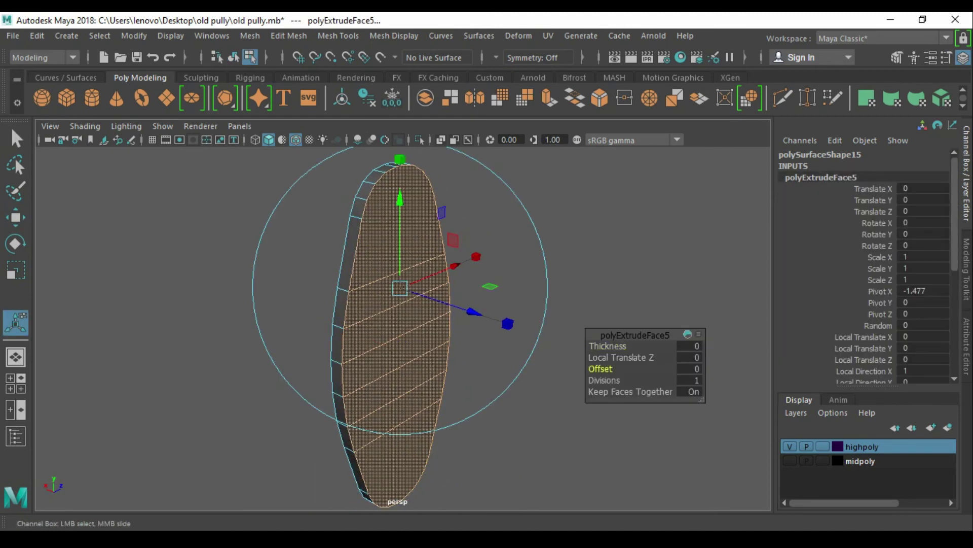
{"action": "key", "text": "F9"}
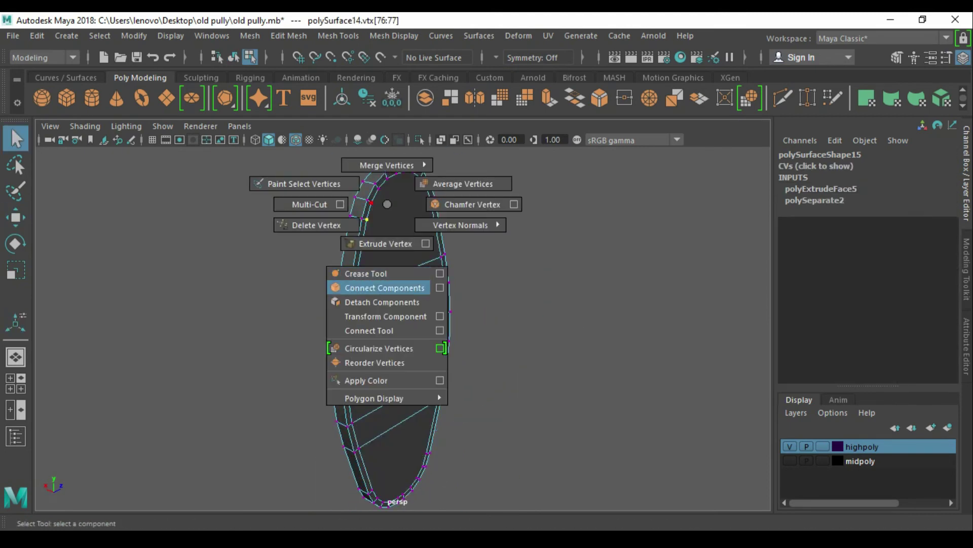
{"action": "right_click_drag", "start_coordinate": [389, 205], "coordinate": [370, 285], "text": "shift"}
- Connect three more pairs of rim vertices with support edges
{"action": "scroll", "coordinate": [380, 304], "scroll_direction": "up", "scroll_amount": 5}
{"action": "key", "text": "w"}
{"action": "left_click", "coordinate": [326, 295]}
{"action": "key", "text": "g"}
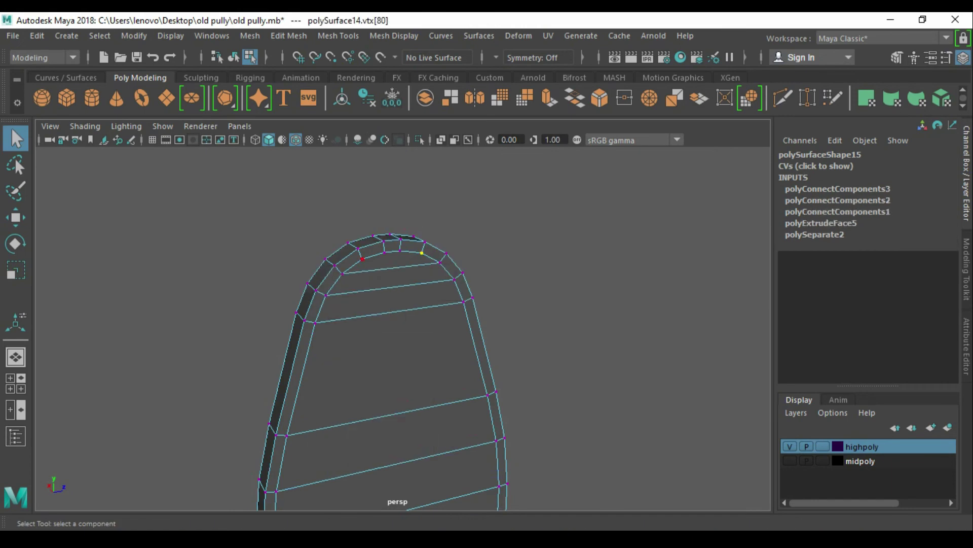
{"action": "scroll", "coordinate": [385, 304], "scroll_direction": "down", "scroll_amount": 5}
{"action": "scroll", "coordinate": [396, 355], "scroll_direction": "up", "scroll_amount": 5}
{"action": "key", "text": "g"}
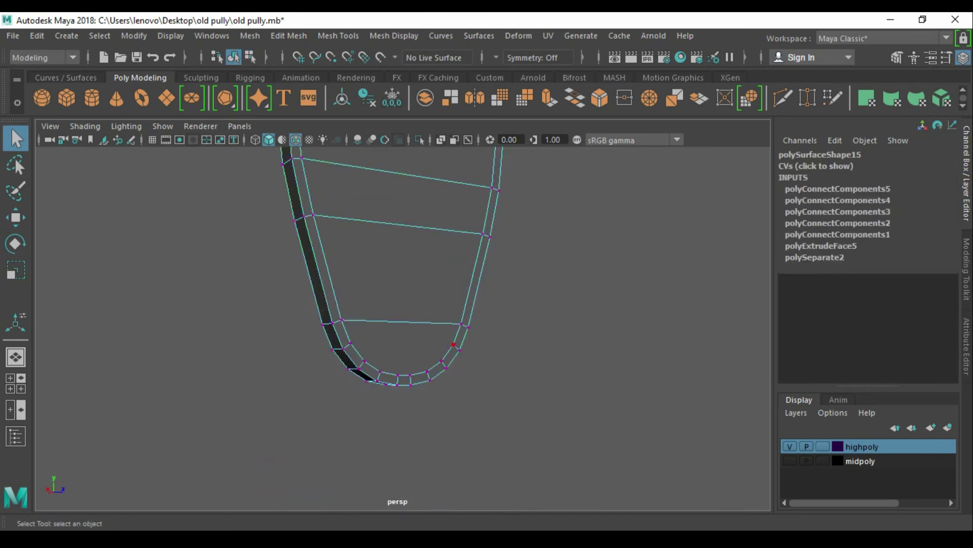
{"action": "key", "text": "g"}
{"action": "key", "text": "g"}
- Extrude the plate's row of faces with an inset offset
{"action": "right_click_drag", "start_coordinate": [446, 324], "coordinate": [500, 305]}
{"action": "scroll", "coordinate": [395, 305], "scroll_direction": "down", "scroll_amount": 3}
{"action": "key", "text": "F11"}
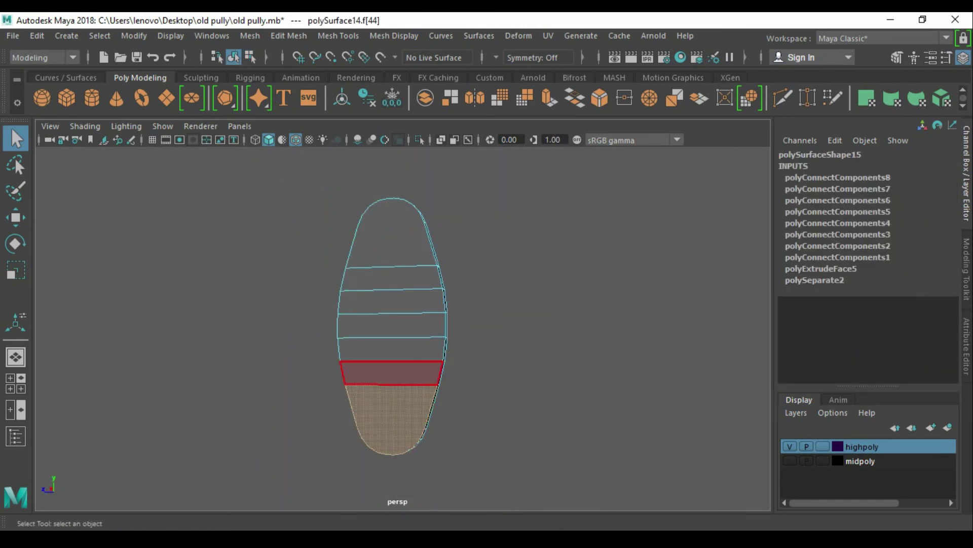
{"action": "double_click", "coordinate": [390, 373]}
{"action": "key", "text": "w"}
{"action": "key", "text": "ctrl+e"}
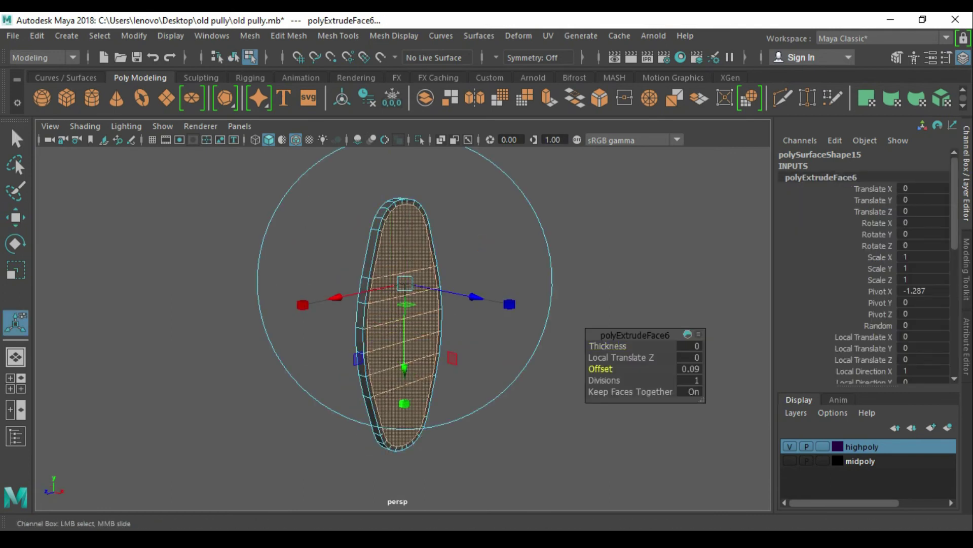
{"action": "scroll", "coordinate": [400, 228], "scroll_direction": "up", "scroll_amount": 5}
- Add support edges along the plate's top curve and bevel the rim edges
{"action": "key", "text": "w"}
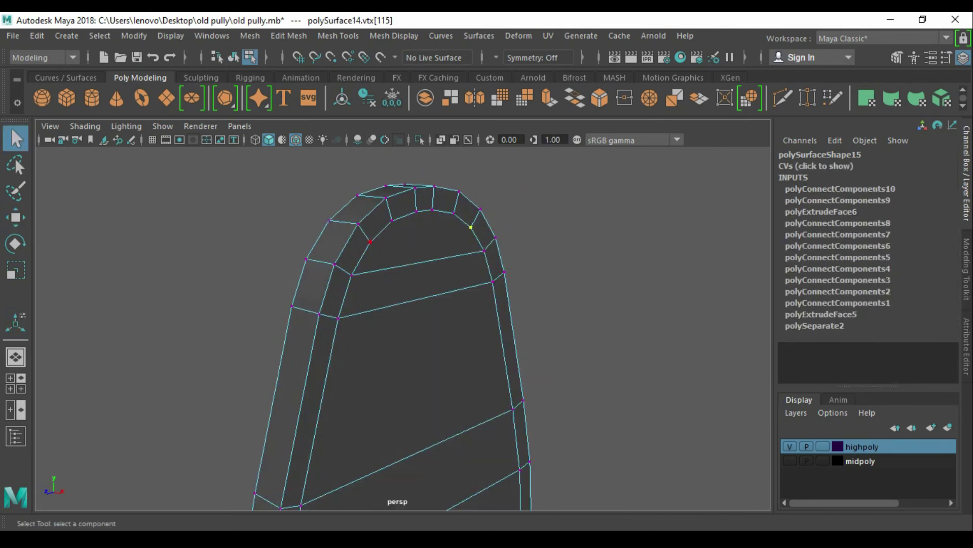
{"action": "key", "text": "g"}
{"action": "key", "text": "g"}
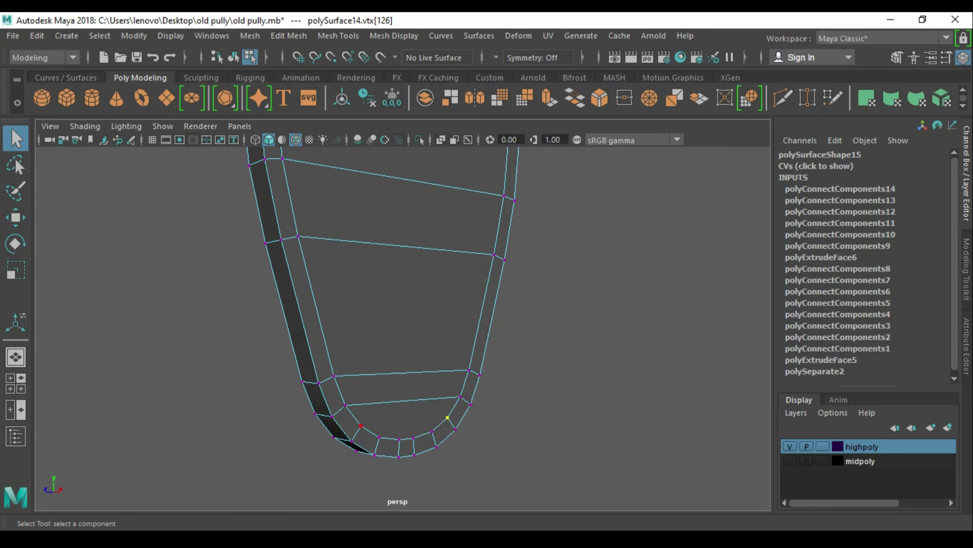
{"action": "key", "text": "g"}
{"action": "key", "text": "g"}
{"action": "right_click_drag", "start_coordinate": [517, 304], "coordinate": [436, 459], "text": "ctrl"}
{"action": "key", "text": "ctrl+b"}
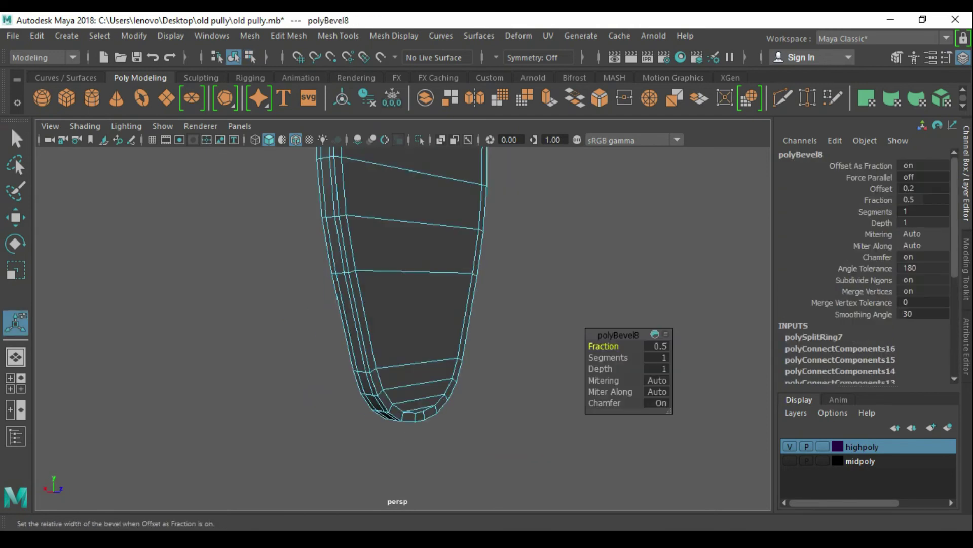
{"action": "key", "text": "w"}
{"action": "key", "text": "f"}
{"action": "key", "text": "F8"}
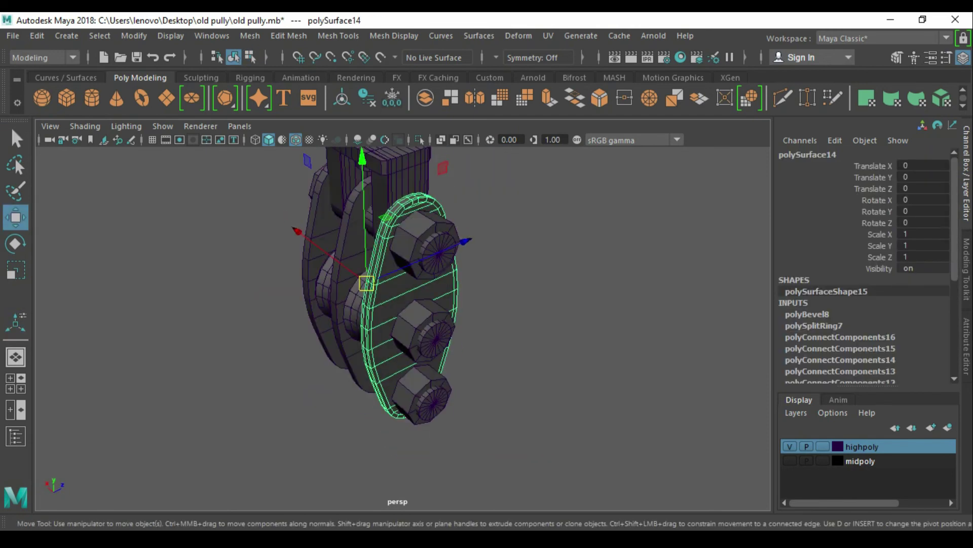
- Show all parts again, then isolate and frame another part for editing
{"action": "key", "text": "alt+h"}
{"action": "key", "text": "ctrl+shift+h"}
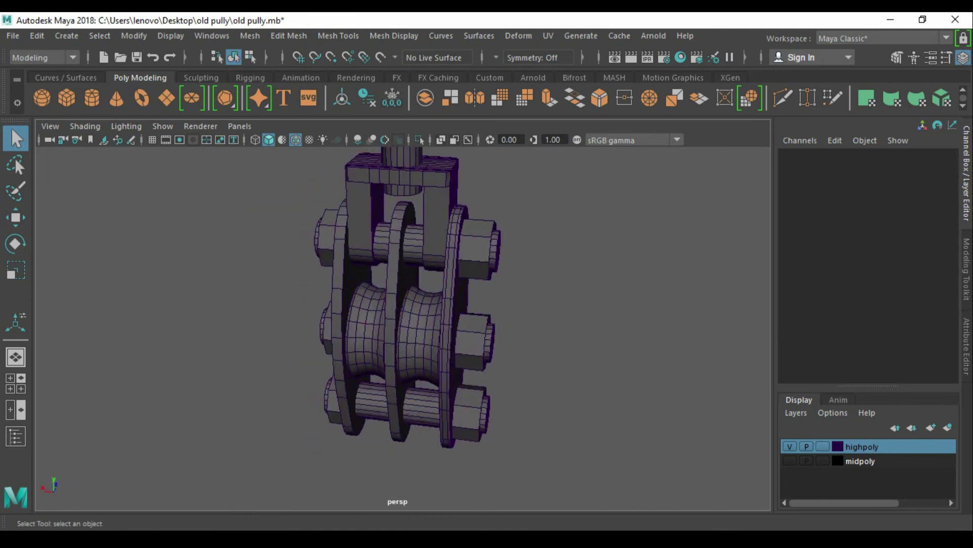
{"action": "key", "text": "w"}
{"action": "key", "text": "f"}
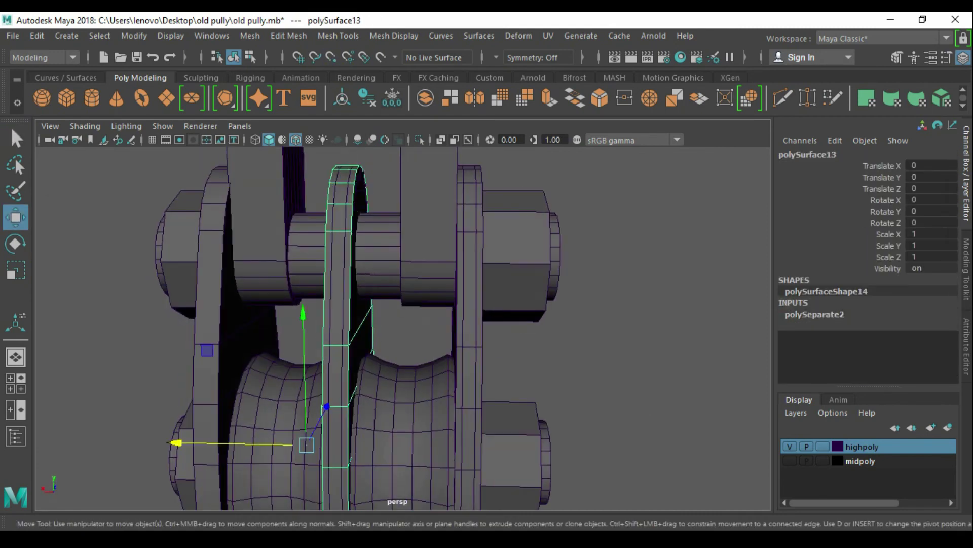
{"action": "left_click_drag", "start_coordinate": [400, 330], "coordinate": [355, 324], "text": "alt"}
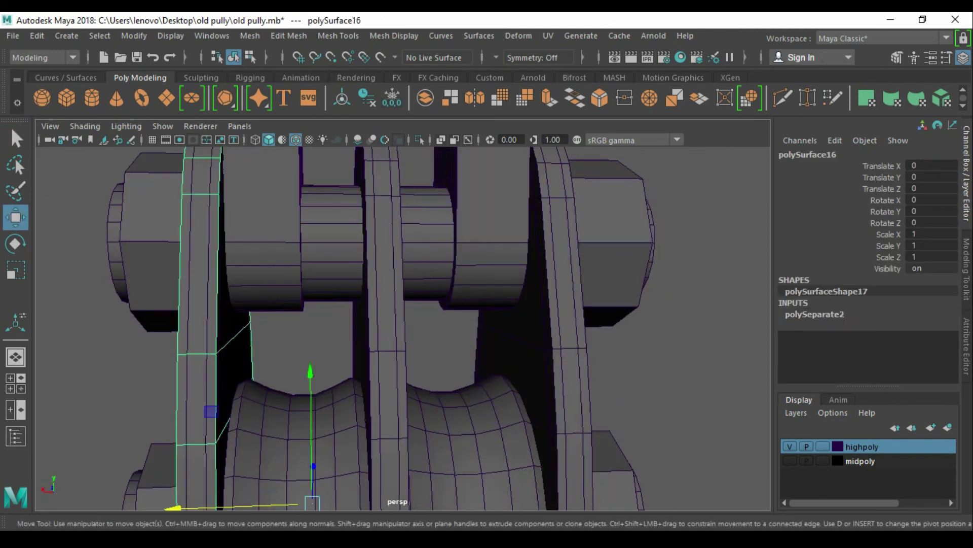
{"action": "key", "text": "alt+h"}
{"action": "key", "text": "f"}
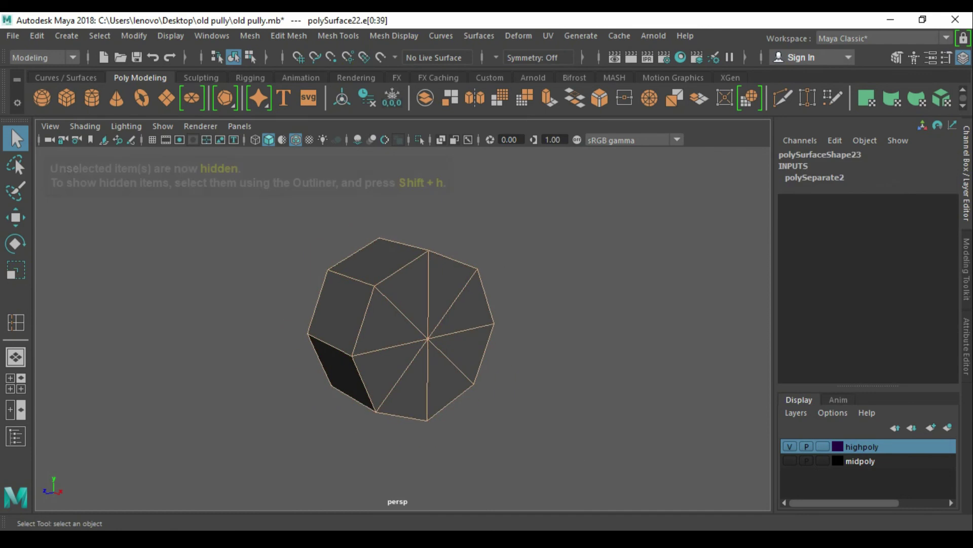
- Bevel the hex nut's edges and extrude its end faces inward as insets
{"action": "key", "text": "ctrl+b"}
{"action": "key", "text": "q"}
{"action": "left_click", "coordinate": [456, 350]}
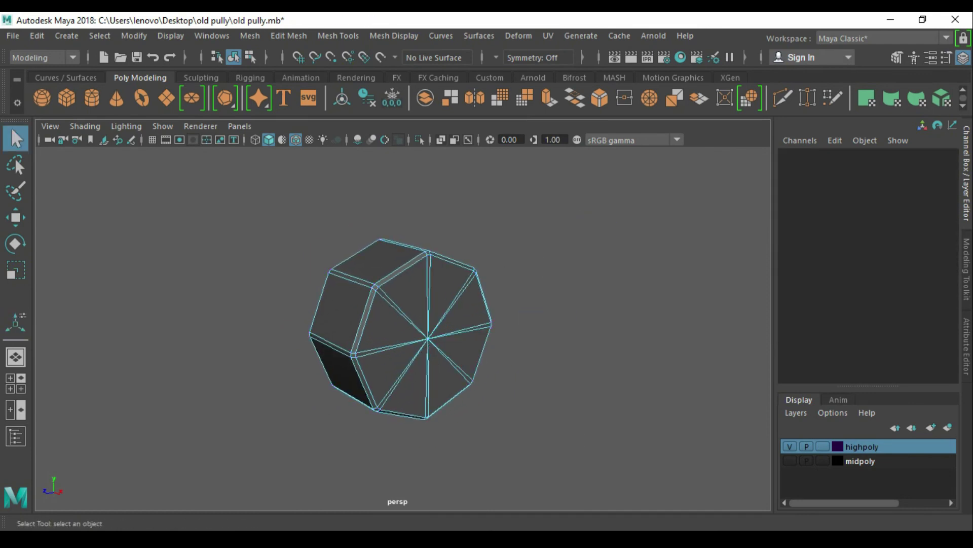
{"action": "key", "text": "ctrl+e"}
{"action": "left_click", "coordinate": [383, 352]}
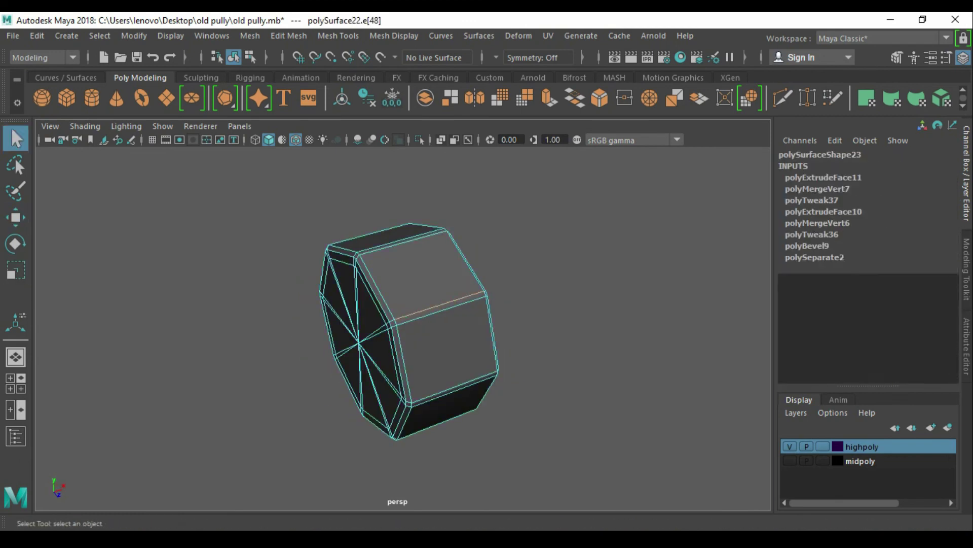
{"action": "key", "text": "q"}
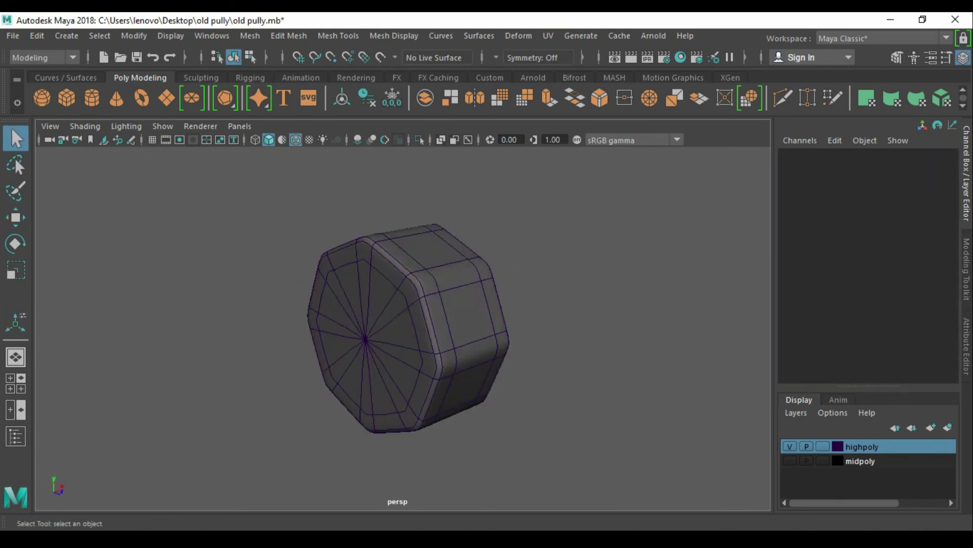
- Bring back all pulley parts and view them from the front in wireframe
{"action": "key", "text": "ctrl+1"}
{"action": "key", "text": "w"}
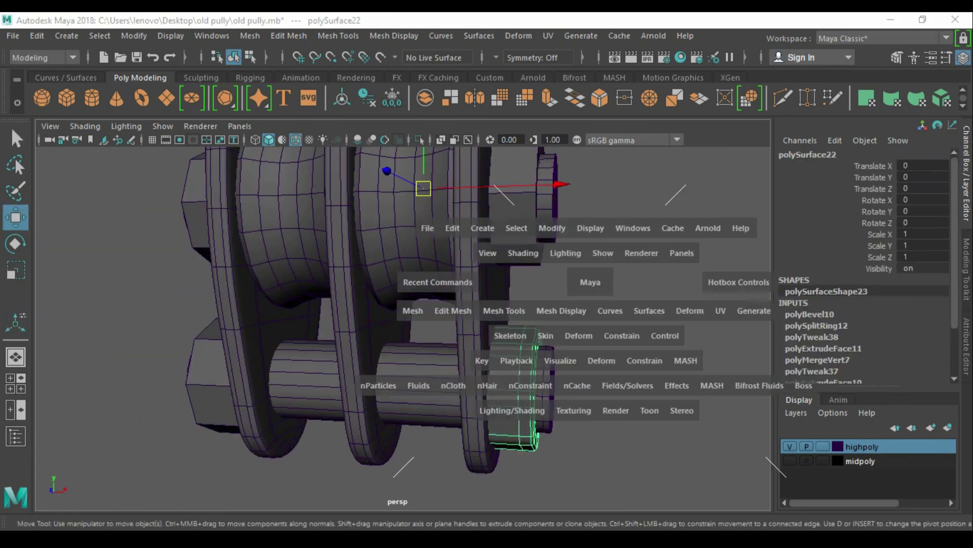
{"action": "key", "text": "space"}
{"action": "key", "text": "f"}
{"action": "key", "text": "4"}
{"action": "scroll", "coordinate": [403, 328], "scroll_direction": "down", "scroll_amount": 5}
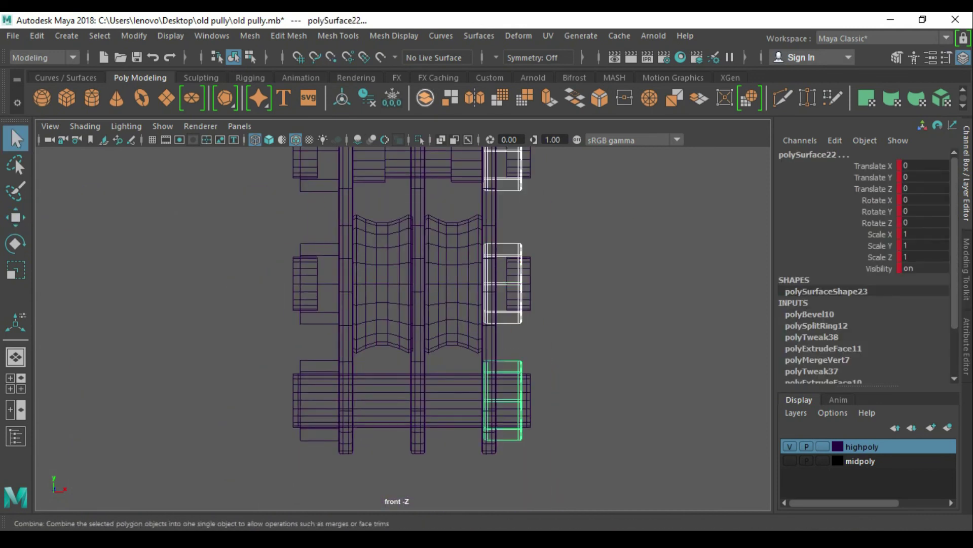
- In front view, slide the right-side nuts' outer vertex columns along X so their ends line up
{"action": "key", "text": "w"}
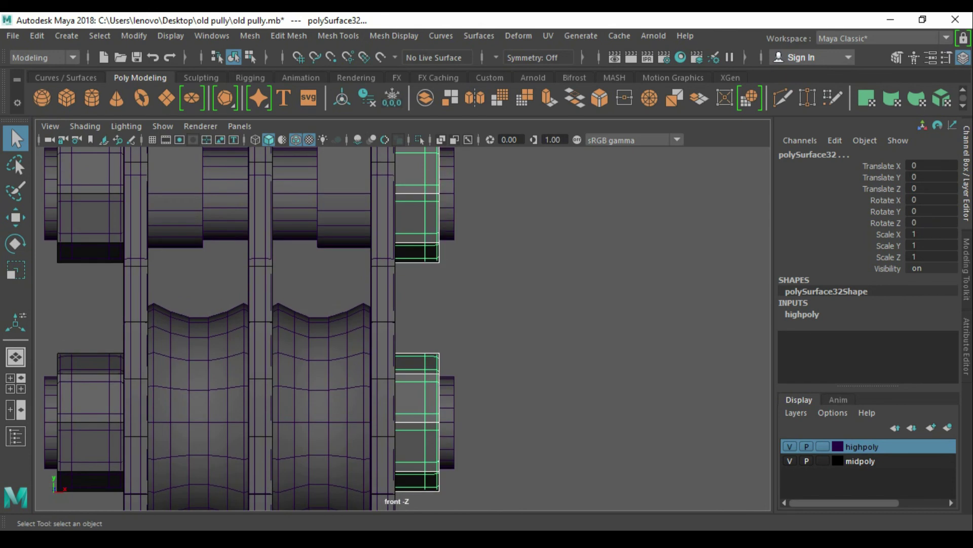
{"action": "key", "text": "w"}
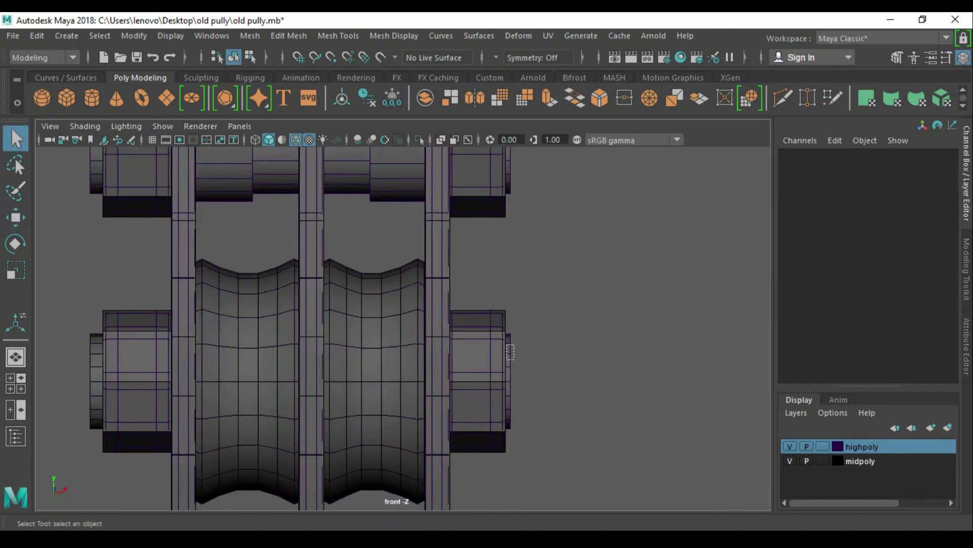
{"action": "left_click_drag", "start_coordinate": [491, 283], "coordinate": [582, 456]}
{"action": "key", "text": "w"}
{"action": "middle_click_drag", "start_coordinate": [517, 385], "coordinate": [486, 283], "text": "alt"}
{"action": "key", "text": "ctrl+z"}
{"action": "key", "text": "ctrl+z"}
{"action": "key", "text": "ctrl+z"}
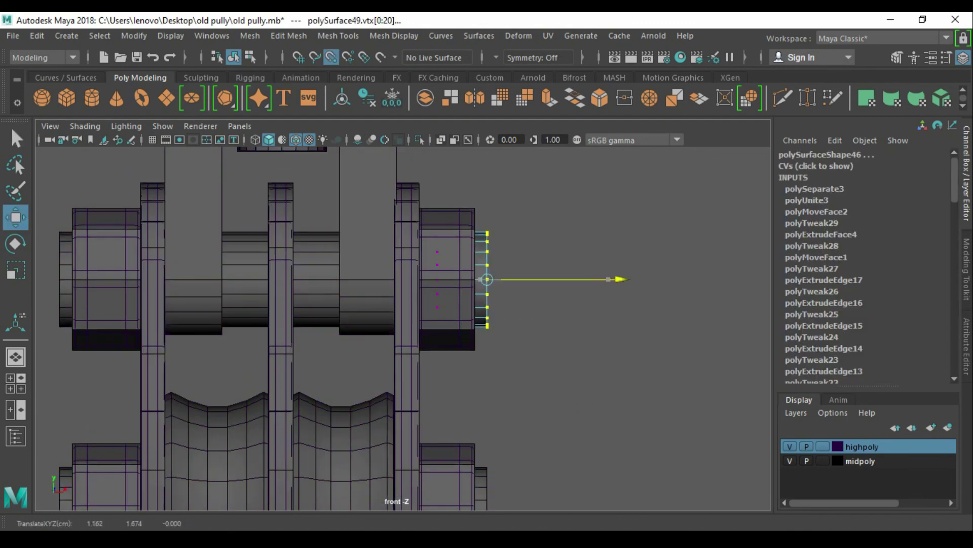
{"action": "key", "text": "ctrl+z"}
{"action": "key", "text": "ctrl+z"}
{"action": "key", "text": "ctrl+z"}
{"action": "key", "text": "ctrl+z"}
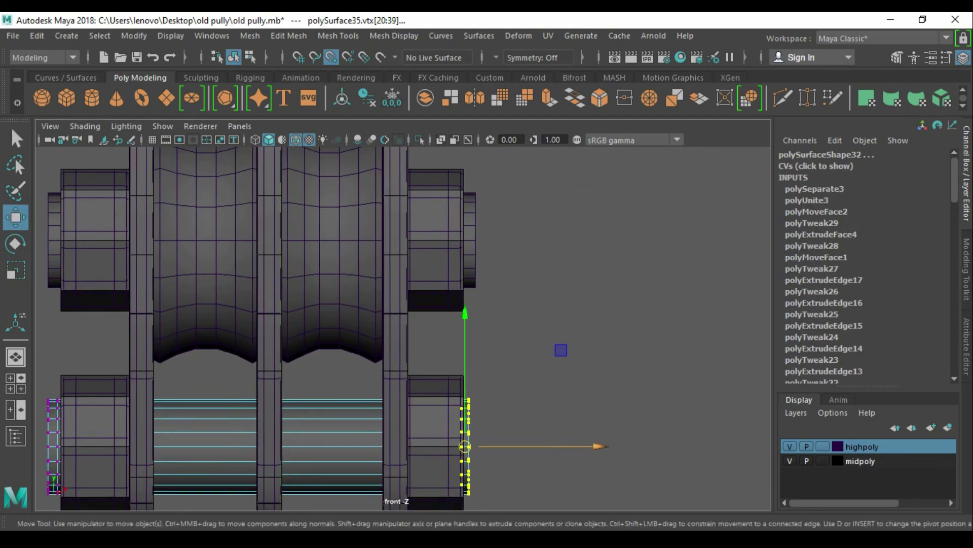
{"action": "key", "text": "ctrl+z"}
{"action": "key", "text": "ctrl+z"}
{"action": "key", "text": "ctrl+z"}
{"action": "key", "text": "ctrl+z"}
{"action": "key", "text": "ctrl+1"}
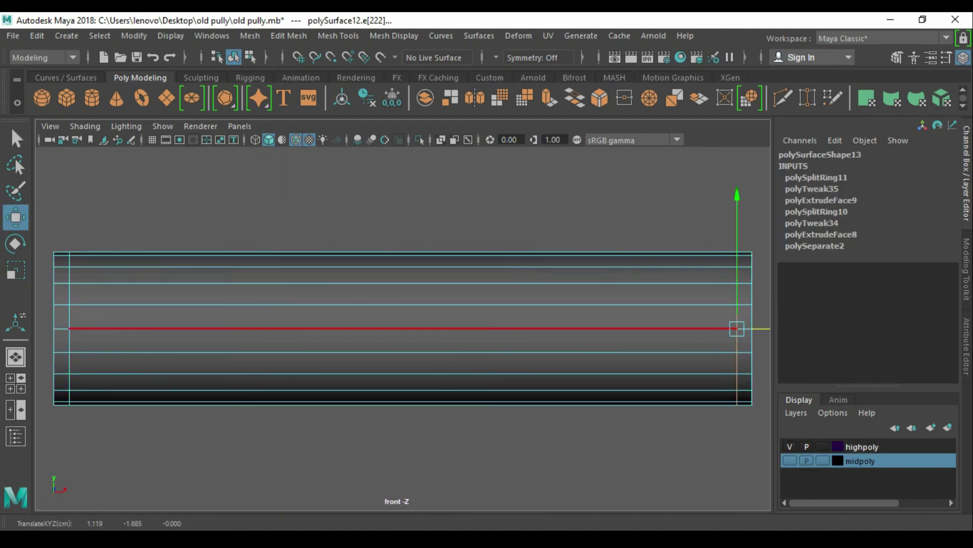
{"action": "key", "text": "ctrl+z"}
{"action": "key", "text": "ctrl+z"}
{"action": "key", "text": "ctrl+z"}
{"action": "key", "text": "ctrl+z"}
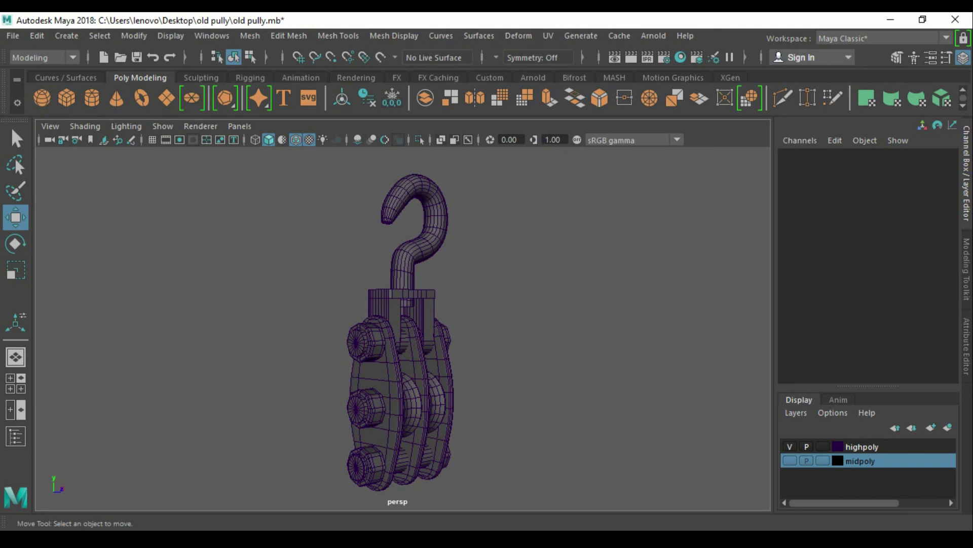
- Isolate the top bracket and add support edge loops across its top bar
{"action": "key", "text": "alt+h"}
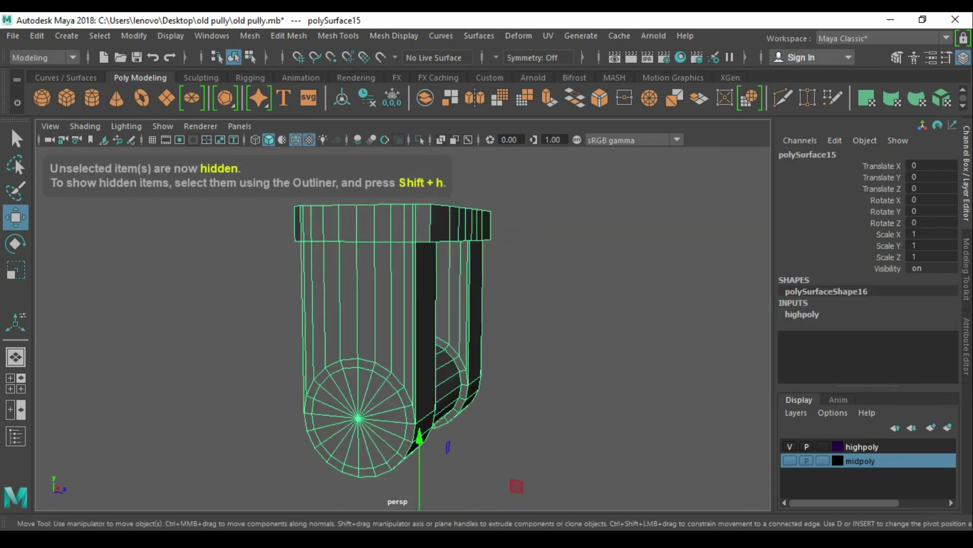
{"action": "key", "text": "ctrl+e"}
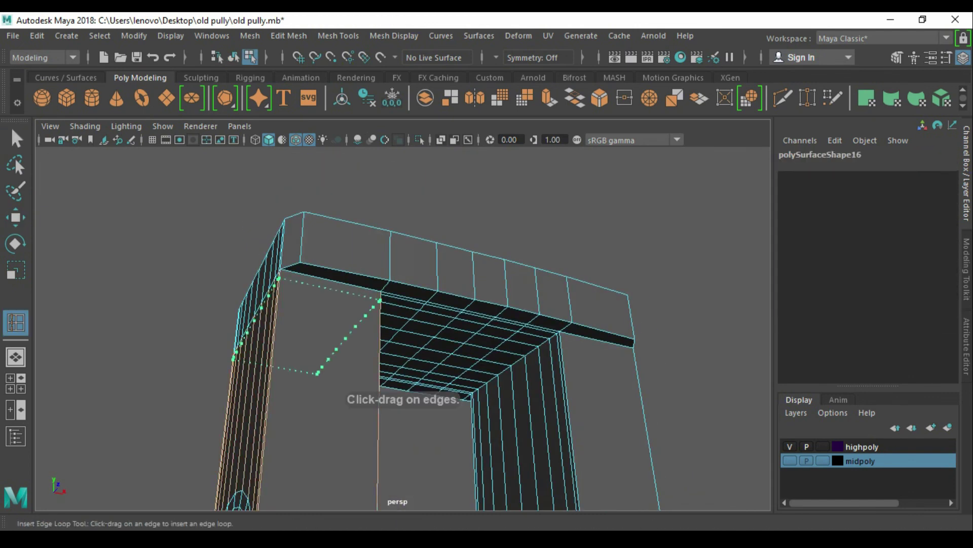
{"action": "left_click", "coordinate": [380, 301]}
{"action": "left_click_drag", "start_coordinate": [380, 301], "coordinate": [398, 500], "text": "alt"}
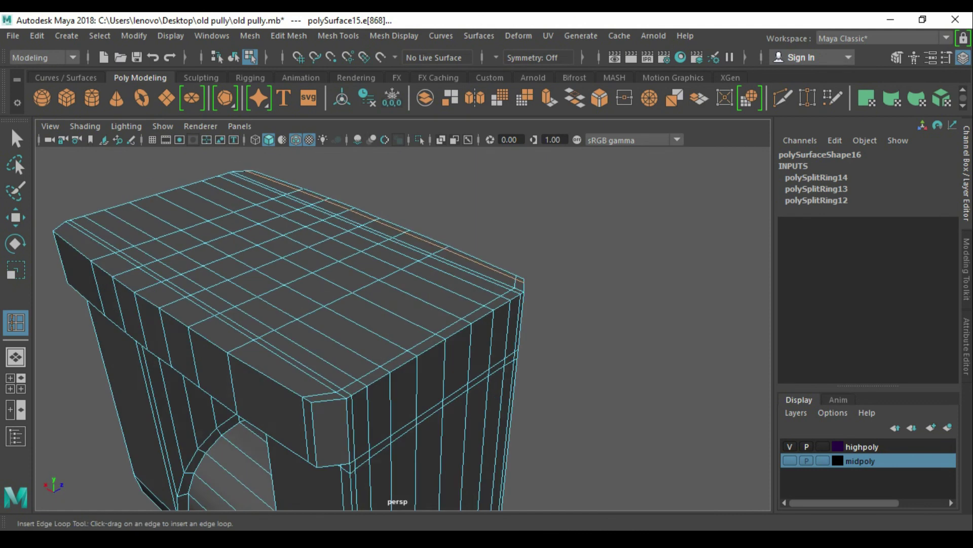
{"action": "left_click", "coordinate": [187, 347]}
{"action": "left_click", "coordinate": [187, 278]}
{"action": "left_click", "coordinate": [203, 338]}
{"action": "left_click", "coordinate": [375, 218]}
- Add further support loops near the bar's edge and the roller's end
{"action": "left_click", "coordinate": [378, 329]}
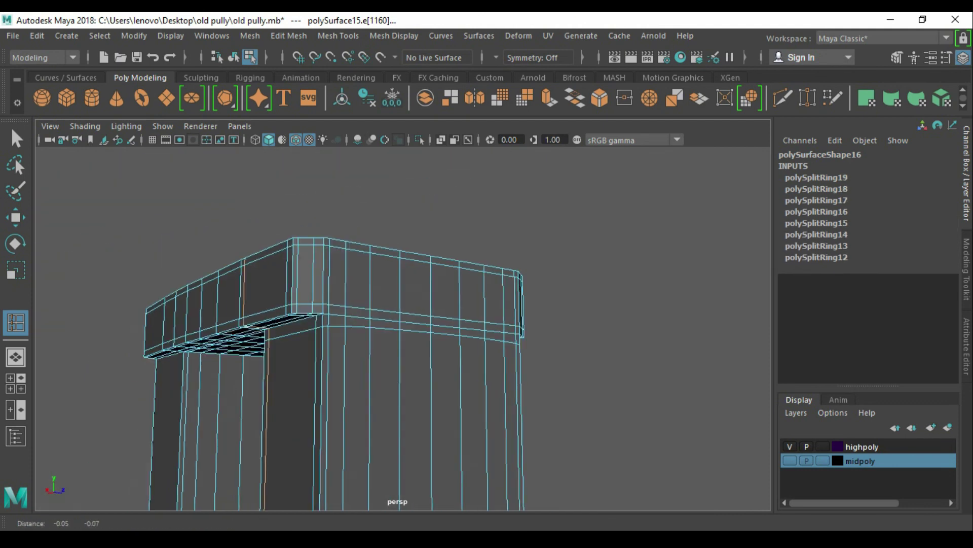
{"action": "left_click_drag", "start_coordinate": [377, 330], "coordinate": [456, 304], "text": "alt"}
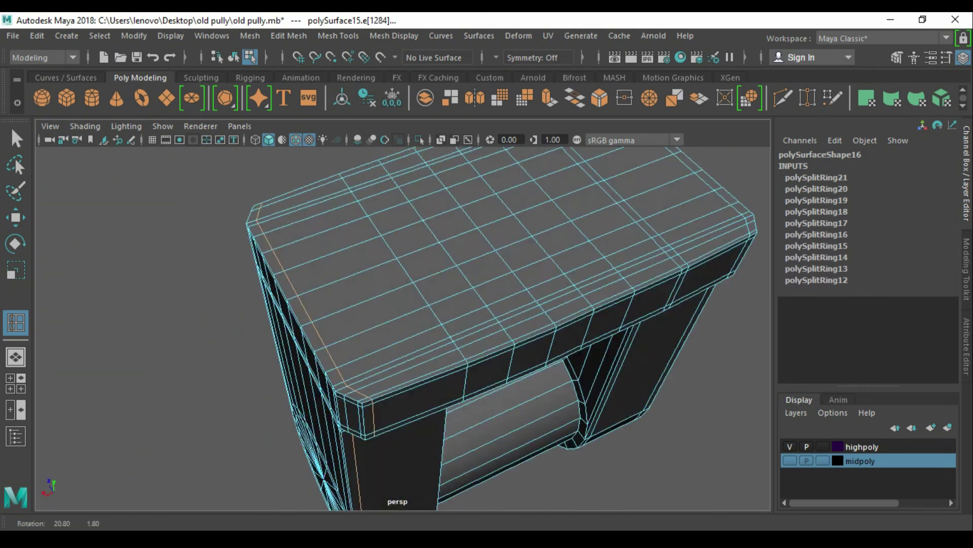
{"action": "left_click", "coordinate": [263, 305]}
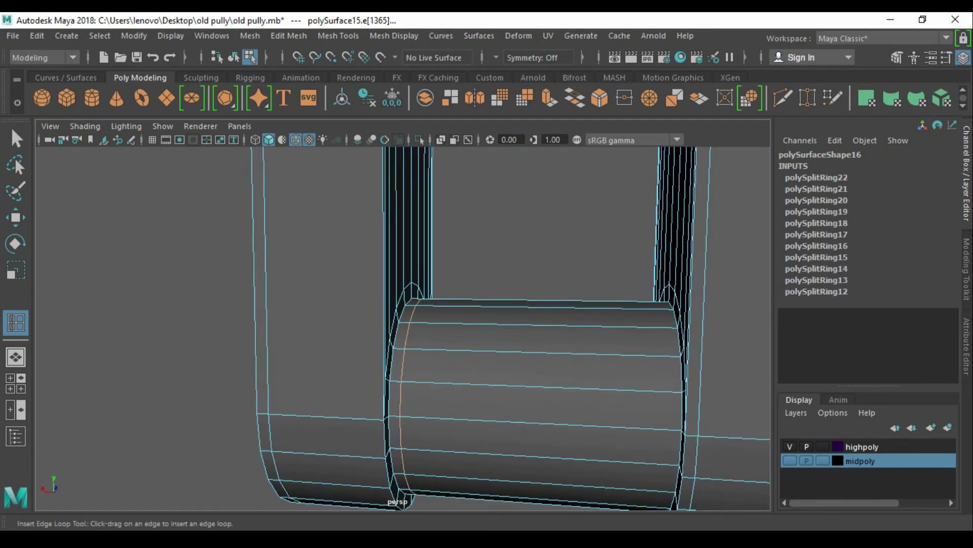
{"action": "scroll", "coordinate": [487, 330], "scroll_direction": "down", "scroll_amount": 3}
{"action": "left_click_drag", "start_coordinate": [456, 304], "coordinate": [406, 284], "text": "alt"}
{"action": "left_click", "coordinate": [16, 138]}
{"action": "key", "text": "e"}
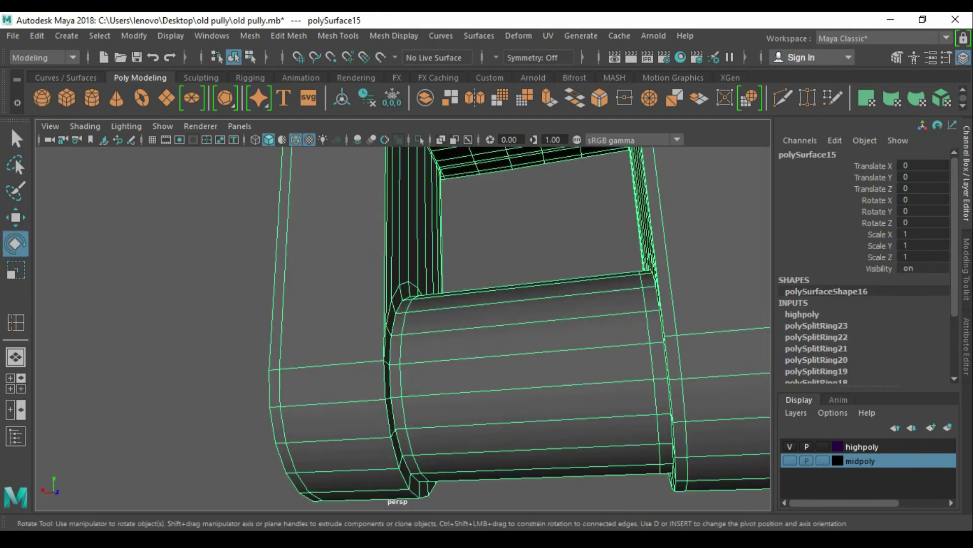
{"action": "left_click", "coordinate": [401, 355]}
{"action": "left_click_drag", "start_coordinate": [400, 354], "coordinate": [447, 289], "text": "alt"}
- Check the bracket's new loops in wireframe, shaded and cage display
{"action": "key", "text": "4"}
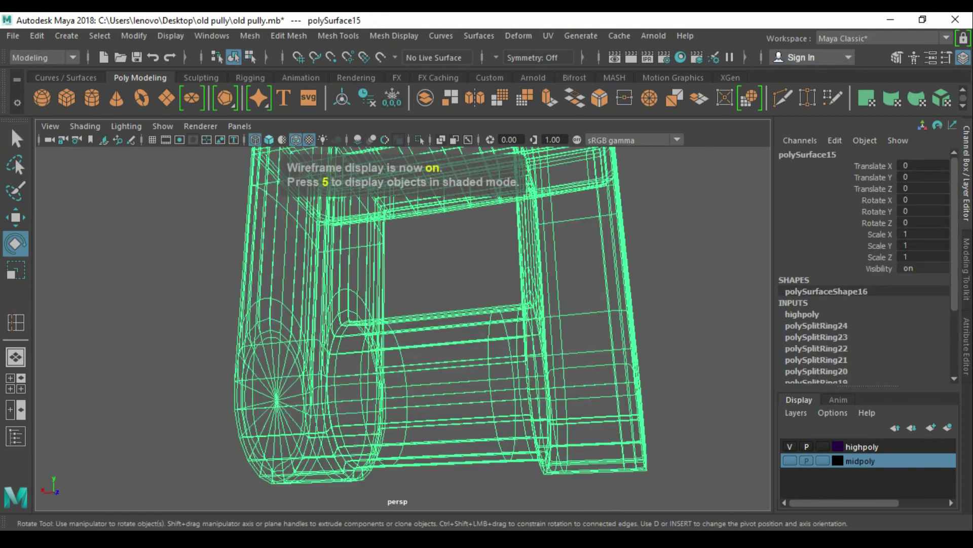
{"action": "key", "text": "5"}
{"action": "scroll", "coordinate": [401, 329], "scroll_direction": "down", "scroll_amount": 3}
{"action": "scroll", "coordinate": [401, 329], "scroll_direction": "up", "scroll_amount": 5}
{"action": "left_click_drag", "start_coordinate": [401, 330], "coordinate": [431, 324], "text": "alt"}
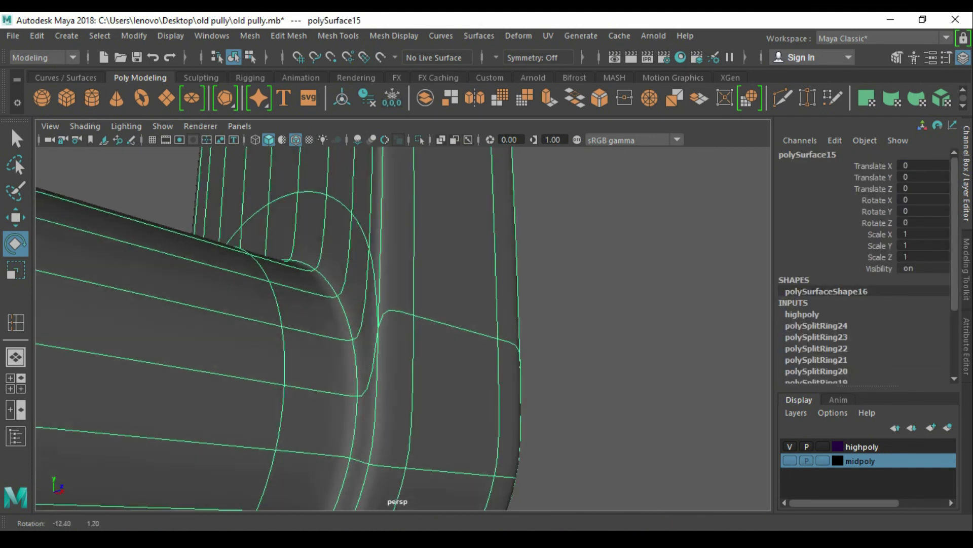
{"action": "key", "text": "1"}
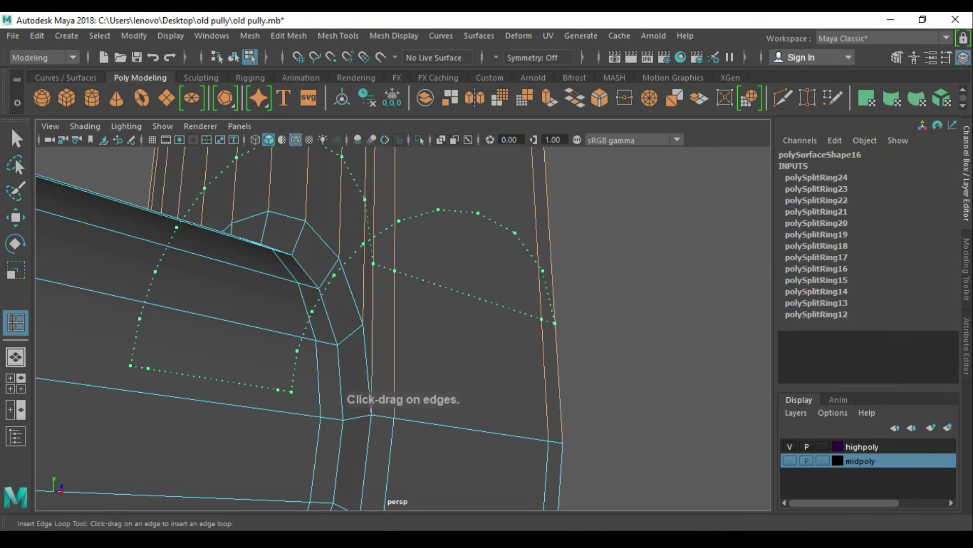
{"action": "key", "text": "w"}
{"action": "scroll", "coordinate": [400, 330], "scroll_direction": "down", "scroll_amount": 5}
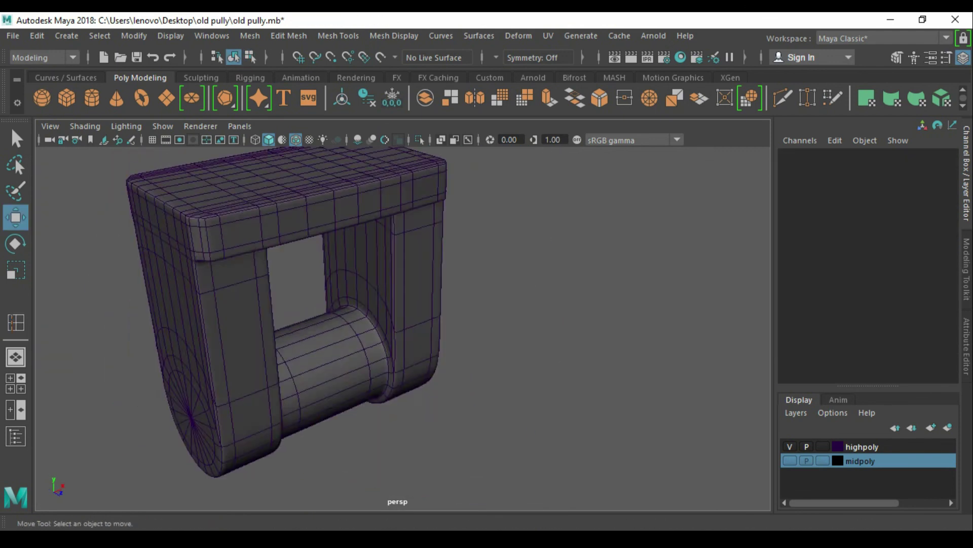
- Assign a favourite material to the top bracket
{"action": "left_click", "coordinate": [434, 221]}
{"action": "right_click", "coordinate": [433, 222]}
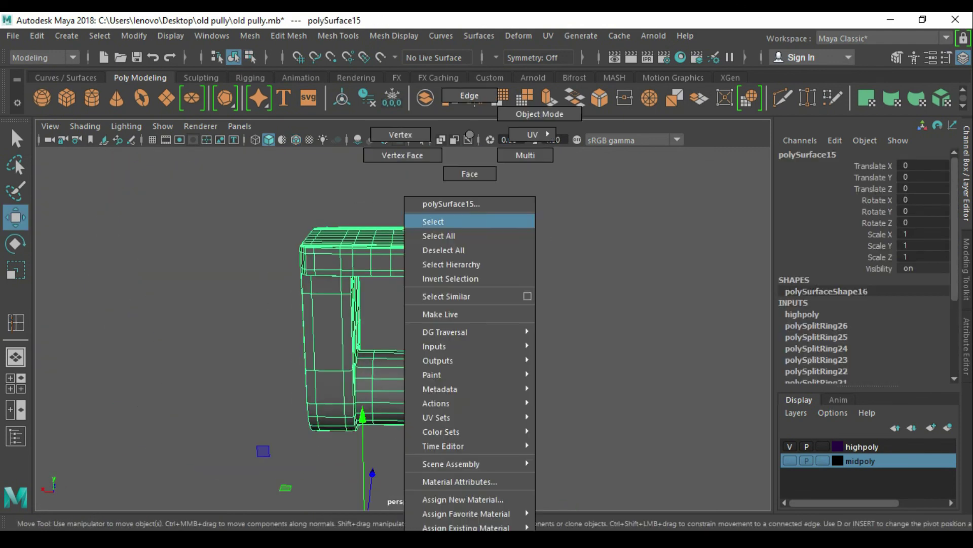
{"action": "left_click", "coordinate": [562, 428]}
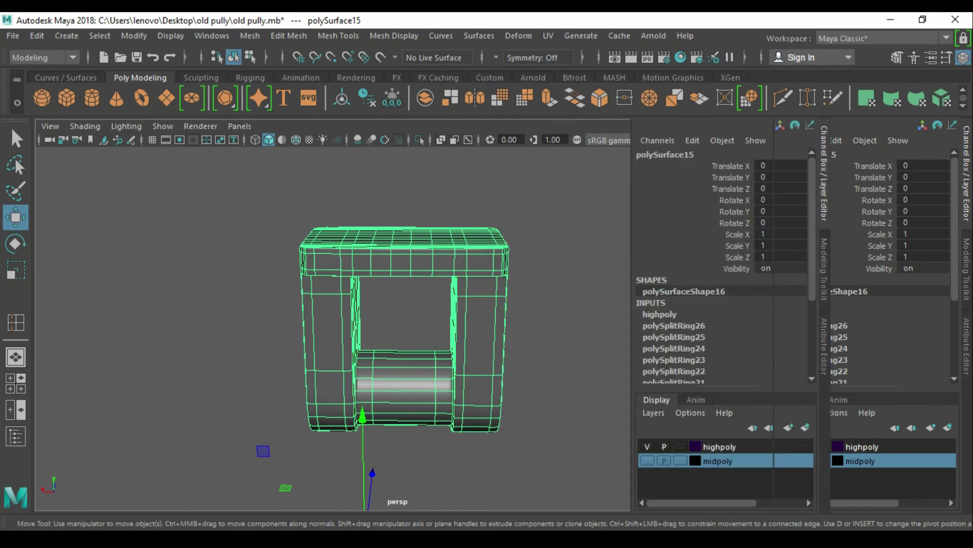
{"action": "scroll", "coordinate": [401, 329], "scroll_direction": "down", "scroll_amount": 3}
{"action": "scroll", "coordinate": [401, 330], "scroll_direction": "down", "scroll_amount": 3}
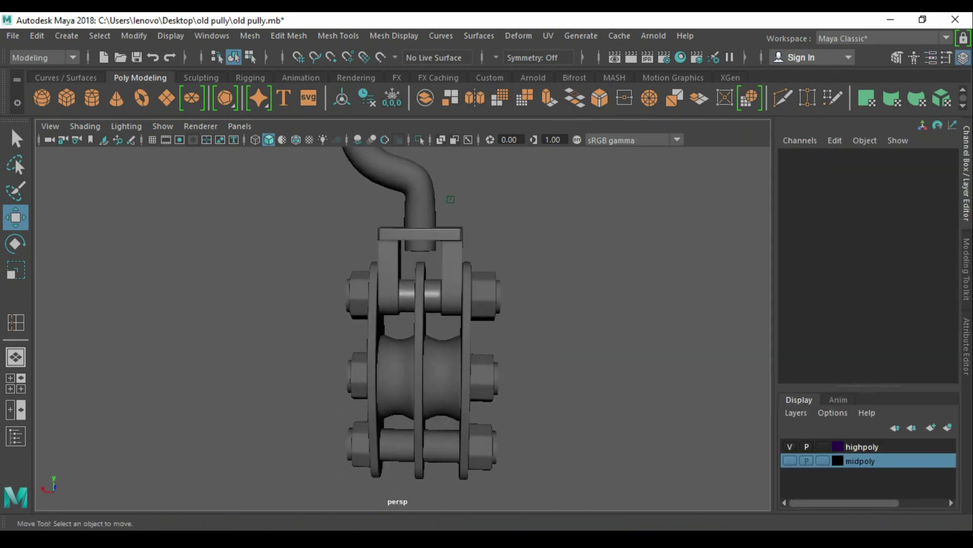
- Select and isolate the pulley wheel, previewing it smoothed
{"action": "key", "text": "q"}
{"action": "left_click", "coordinate": [413, 174]}
{"action": "right_click", "coordinate": [578, 177]}
{"action": "left_click", "coordinate": [550, 297]}
{"action": "middle_click_drag", "start_coordinate": [549, 297], "coordinate": [456, 305]}
{"action": "left_click", "coordinate": [462, 366]}
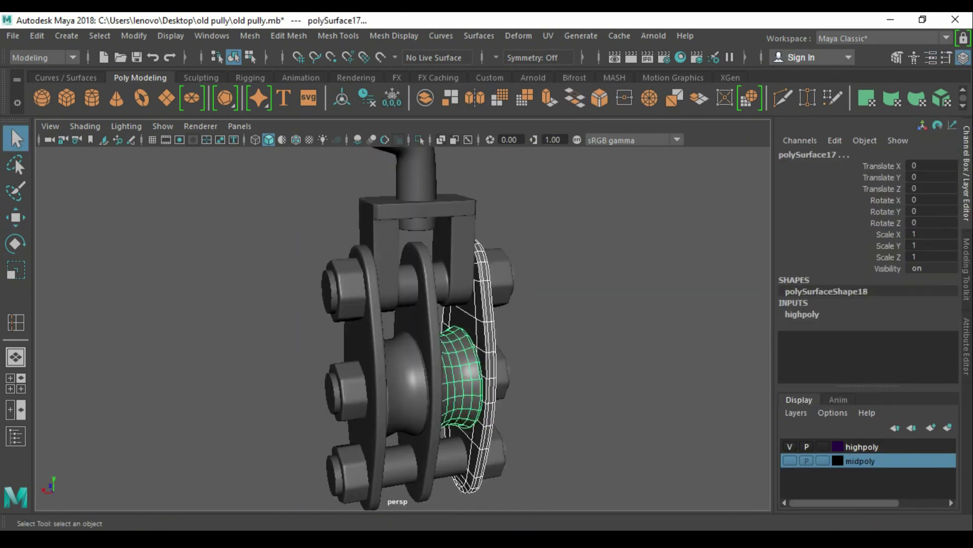
{"action": "key", "text": "alt+h"}
{"action": "key", "text": "f"}
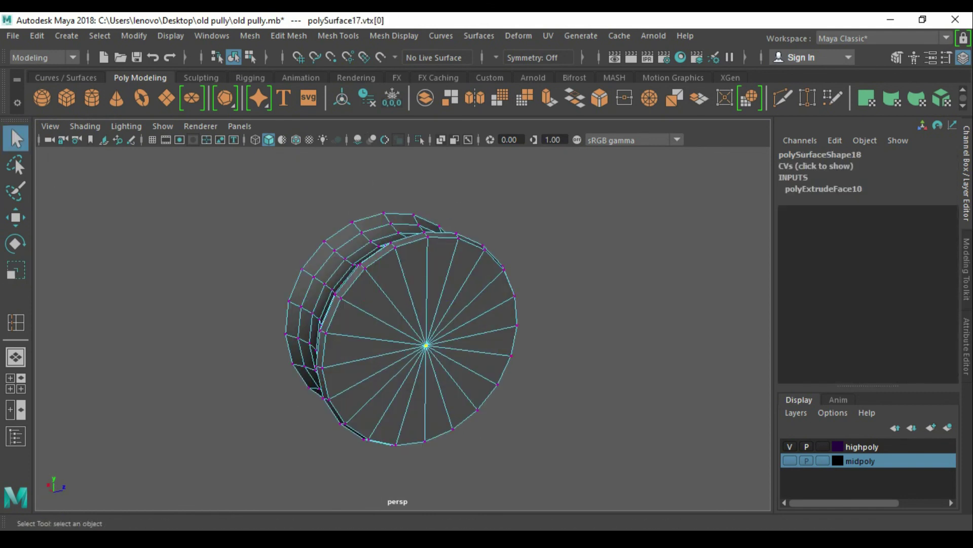
{"action": "key", "text": "F8"}
{"action": "key", "text": "3"}
- Extrude the wheel's flat cap faces, then show and frame the whole pulley
{"action": "key", "text": "ctrl+shift+h"}
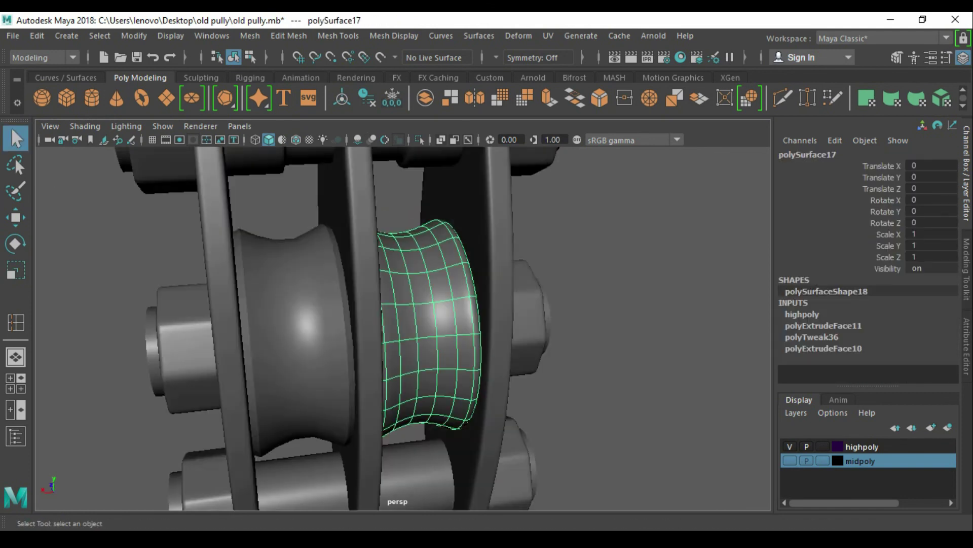
{"action": "key", "text": "alt+h"}
{"action": "left_click_drag", "start_coordinate": [406, 325], "coordinate": [330, 324], "text": "alt"}
{"action": "left_click", "coordinate": [370, 304]}
{"action": "key", "text": "ctrl+e"}
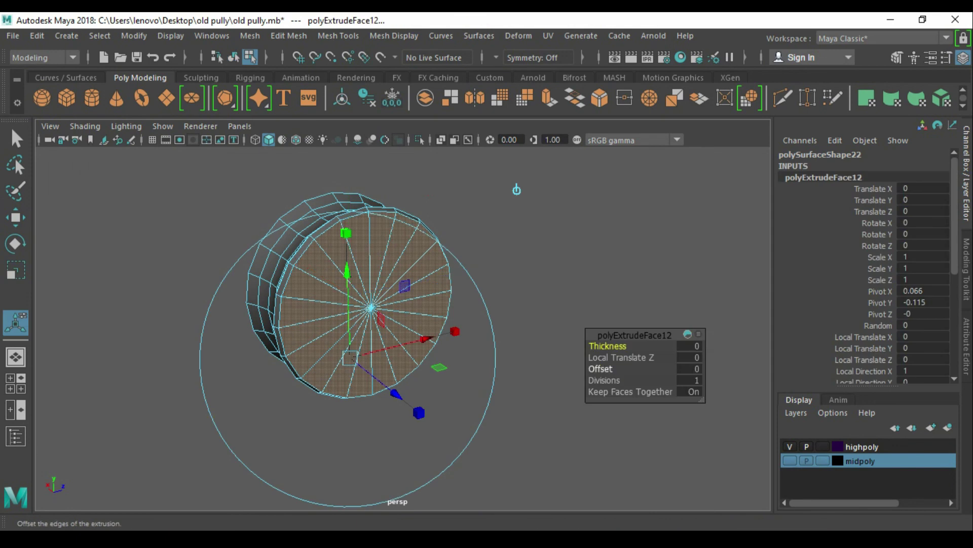
{"action": "key", "text": "q"}
{"action": "key", "text": "F8"}
{"action": "key", "text": "ctrl+shift+h"}
{"action": "key", "text": "a"}
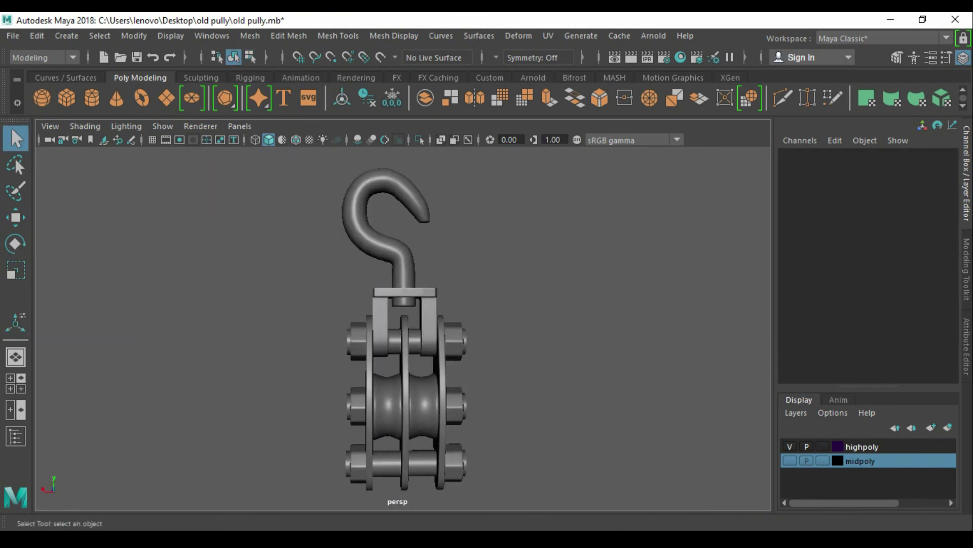
- View the finished pulley from the front and select its right-hand nuts
{"action": "key", "text": "space"}
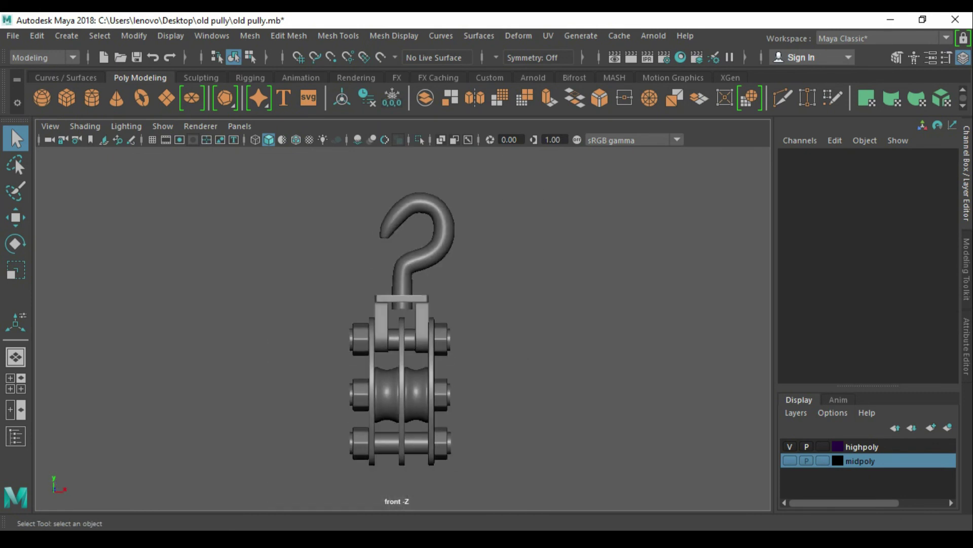
{"action": "left_click", "coordinate": [401, 355]}
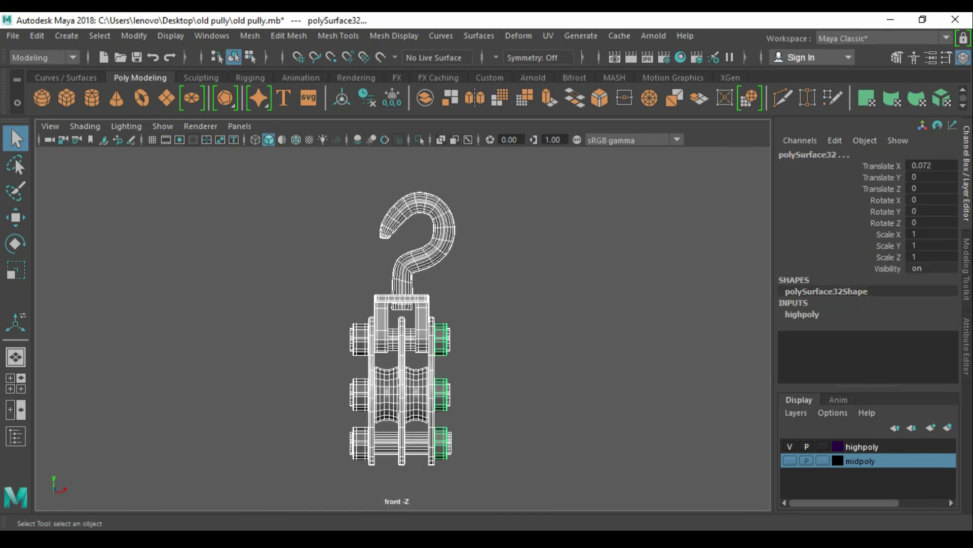